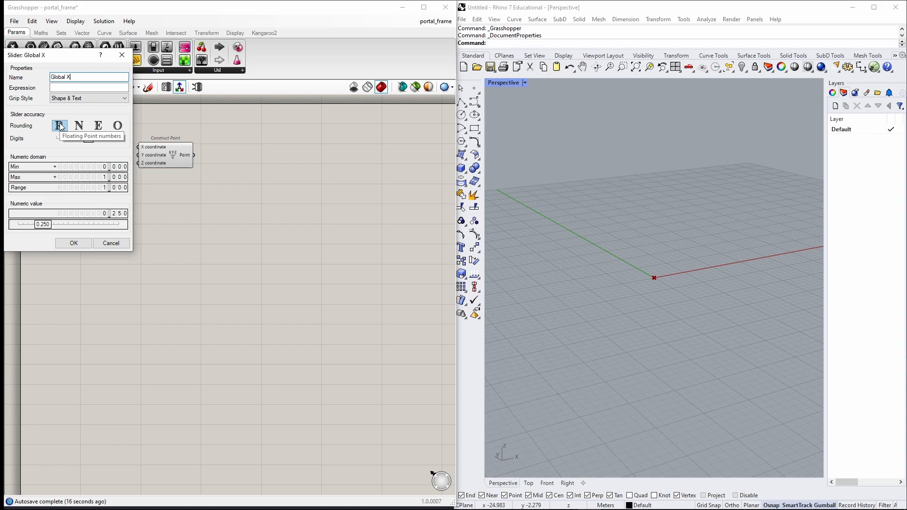
Set the Global X slider's maximum to 100.
double_click(85, 178)
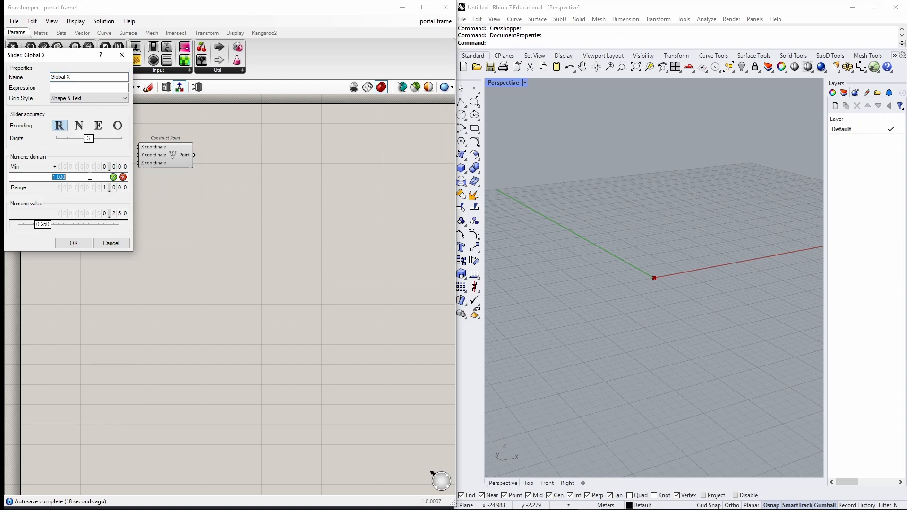
type("100")
left_click(113, 178)
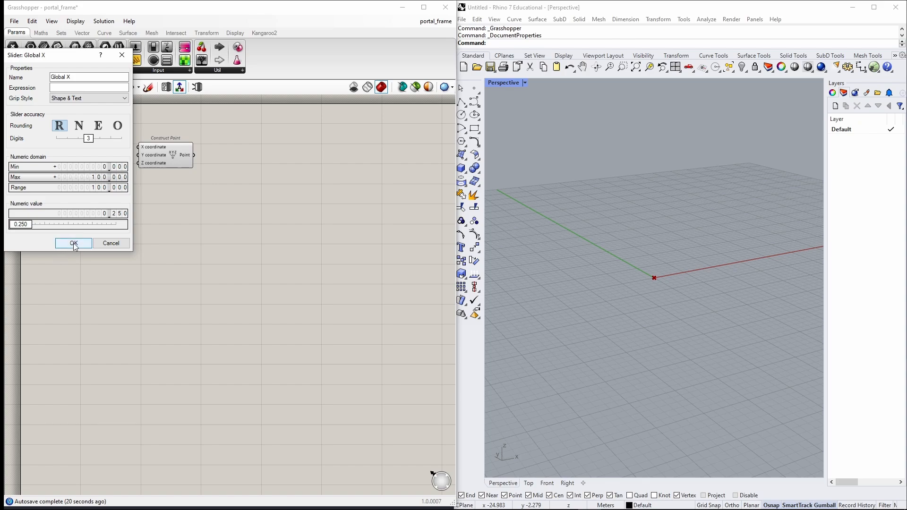
left_click(74, 242)
Reposition the Construct Point component and duplicate the Global X slider twice beneath it.
left_click_drag(168, 163, 207, 157)
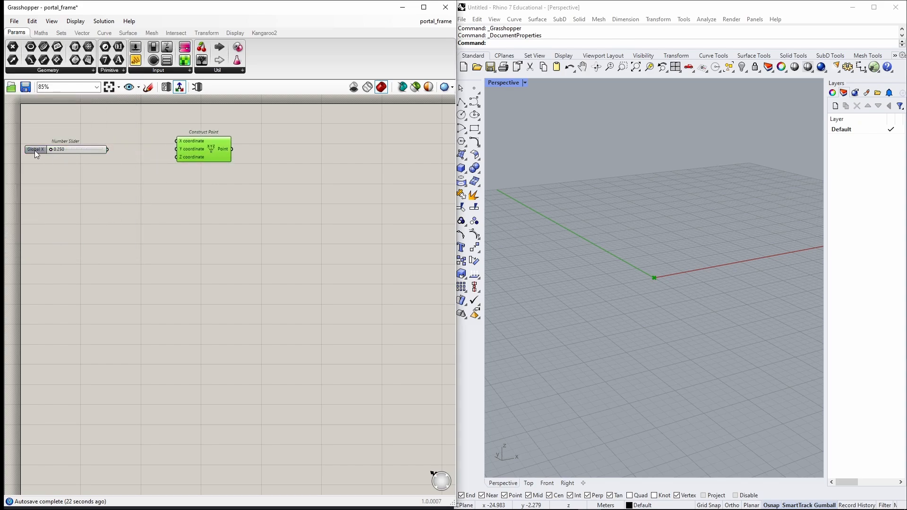
left_click_drag(35, 150, 50, 187)
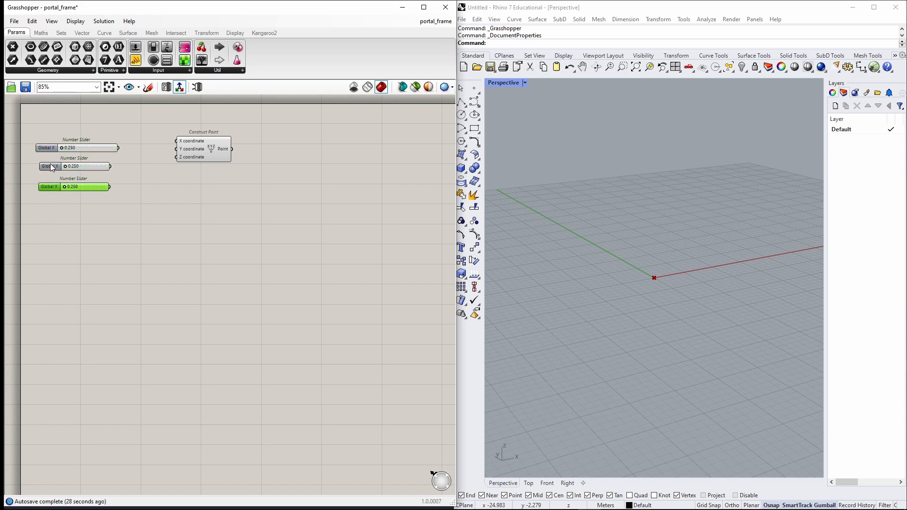
Rename the second slider to Global Y.
double_click(50, 164)
key("BackSpace")
type("Y")
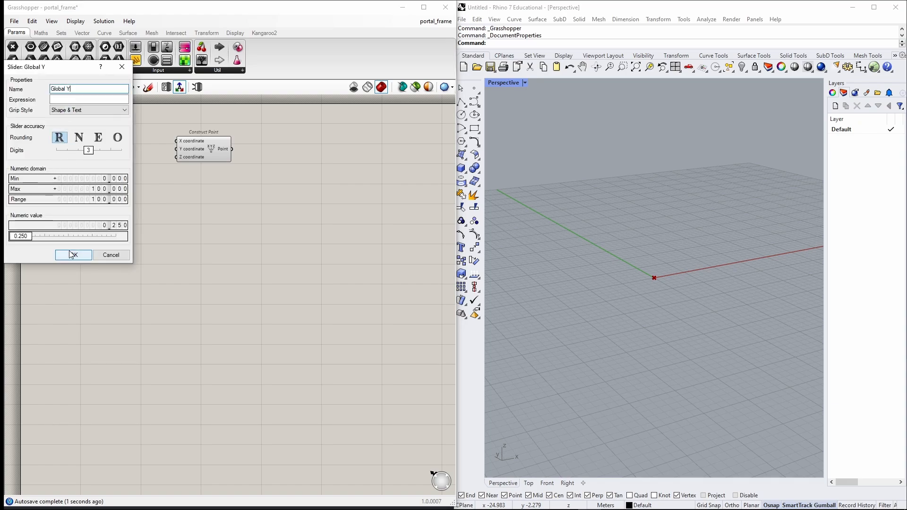
left_click(73, 255)
Rename the third slider to Global Z.
double_click(46, 186)
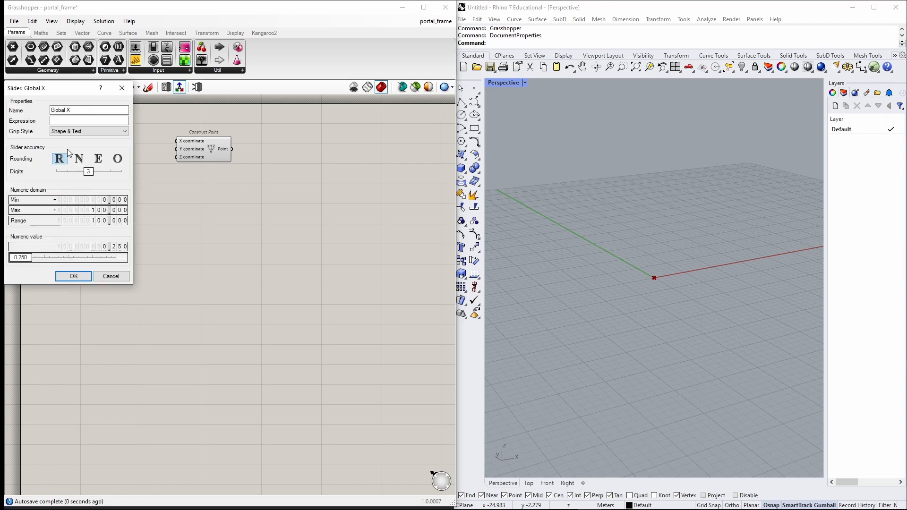
key("BackSpace")
type("Z")
left_click(73, 276)
Connect the Global X, Y and Z sliders to Construct Point's inputs and set X to about 19.4 and Y to about 30.5.
left_click_drag(119, 148, 176, 141)
left_click_drag(111, 166, 176, 148)
left_click_drag(108, 186, 178, 171)
left_click_drag(64, 166, 71, 148)
Select the sliders and Construct Point and move them lower on the canvas.
left_click_drag(220, 229, 85, 142)
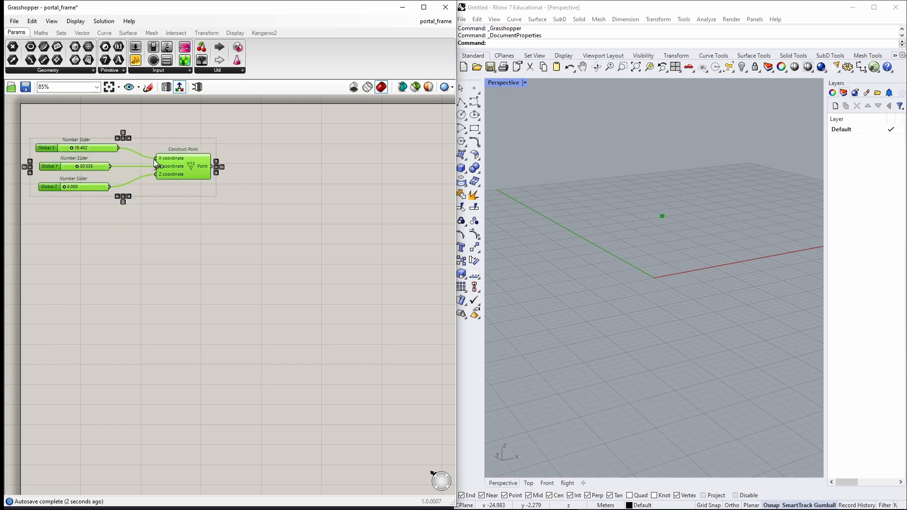
left_click_drag(179, 163, 215, 199)
left_click(283, 241)
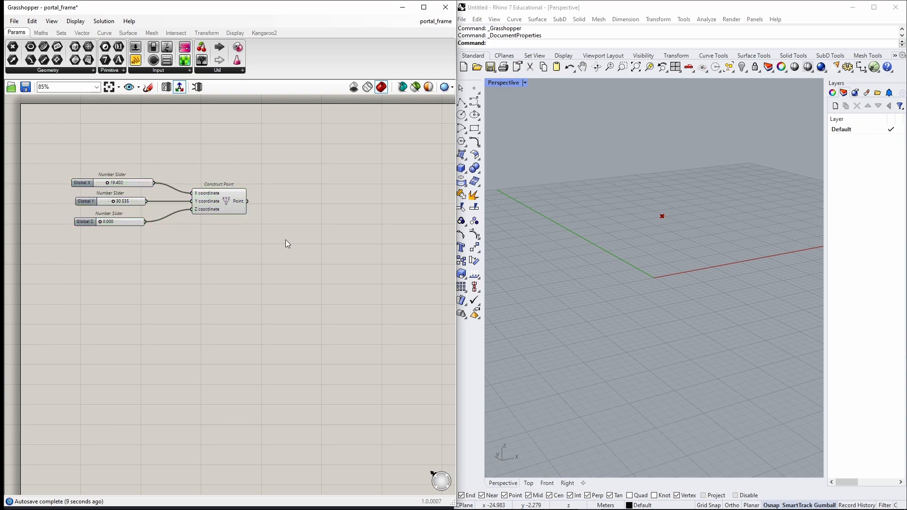
Add a Move component to the canvas.
double_click(341, 200)
type("move")
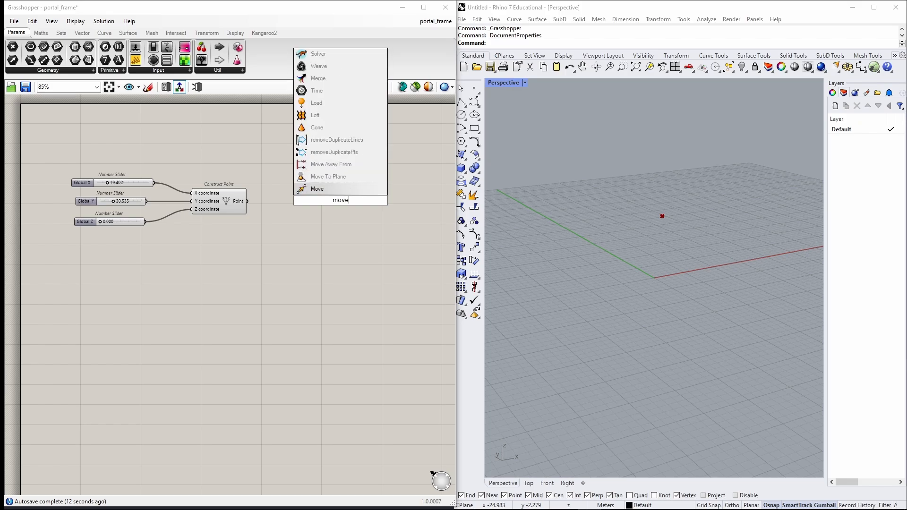
key("Return")
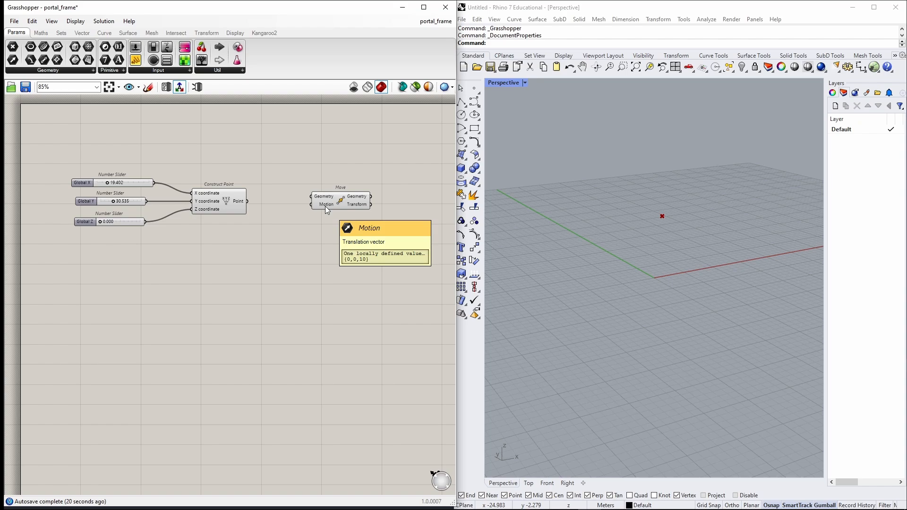
left_click(229, 200)
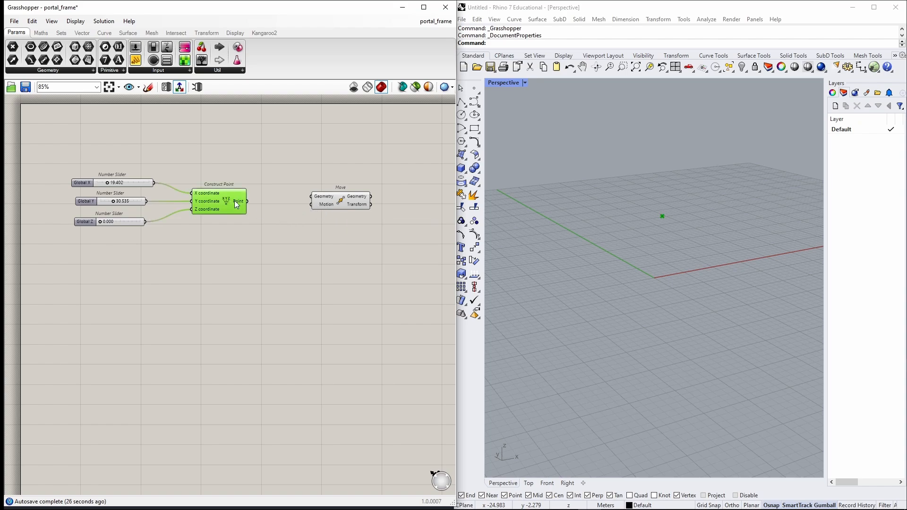
left_click(242, 248)
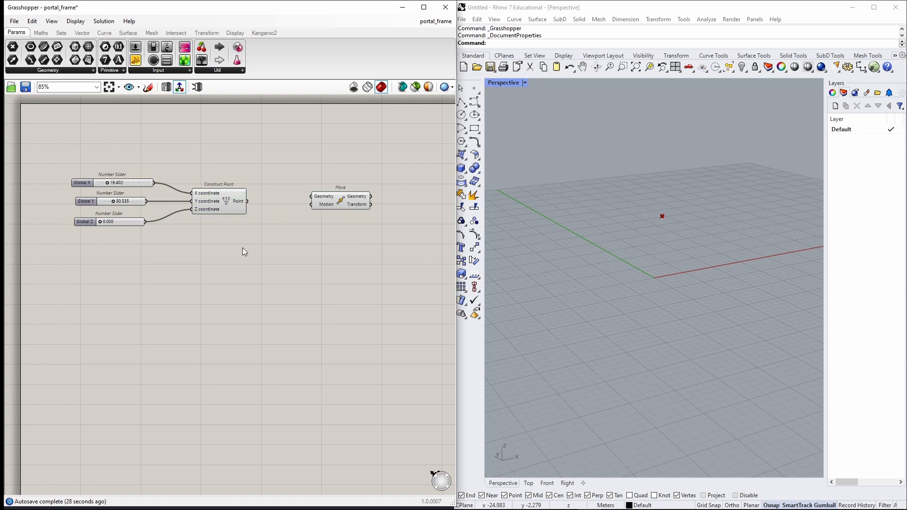
Add a Unit X component and connect its vector to the Move component's Motion input.
double_click(243, 247)
type("unit x")
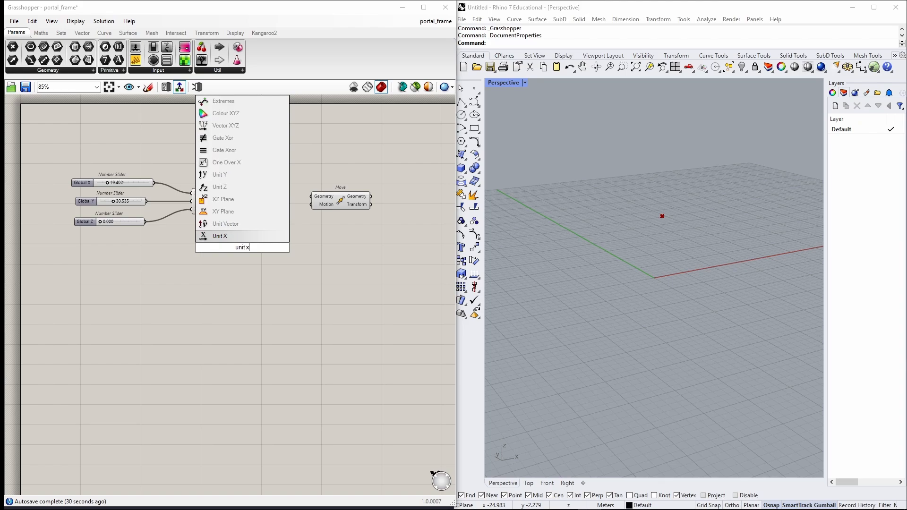
key("Return")
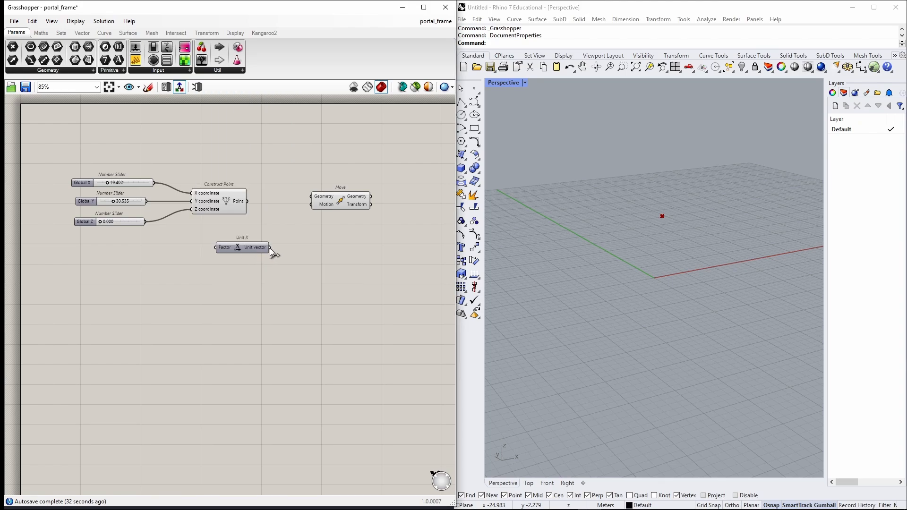
left_click_drag(270, 248, 312, 205)
Add a number slider named Frame width with a maximum of 15.
double_click(113, 260)
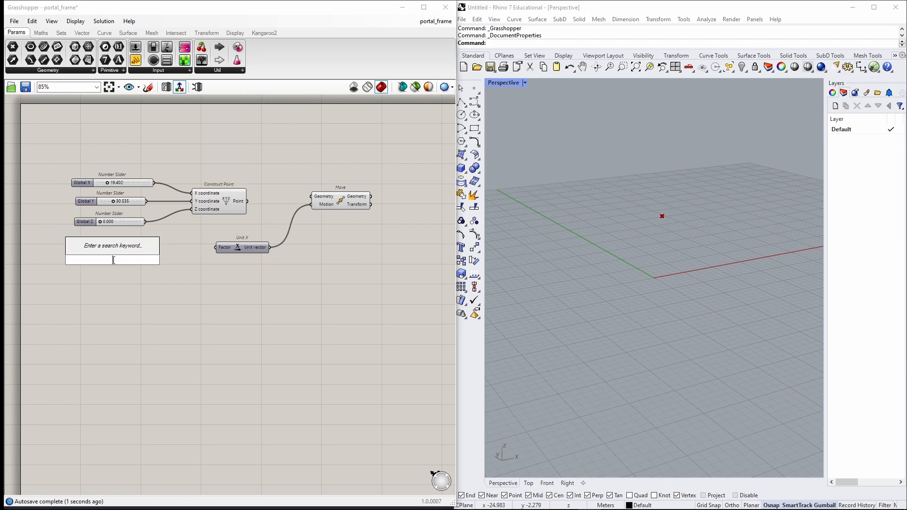
type("slider")
key("Return")
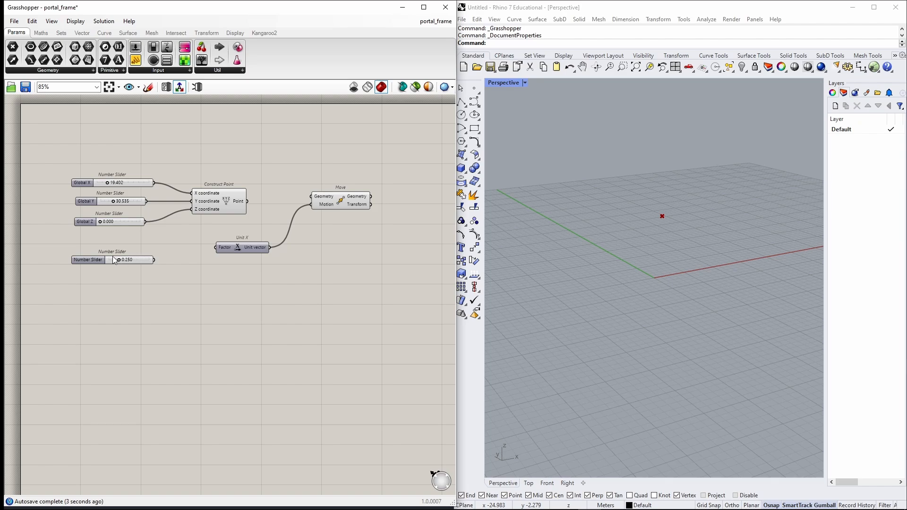
double_click(85, 260)
triple_click(116, 185)
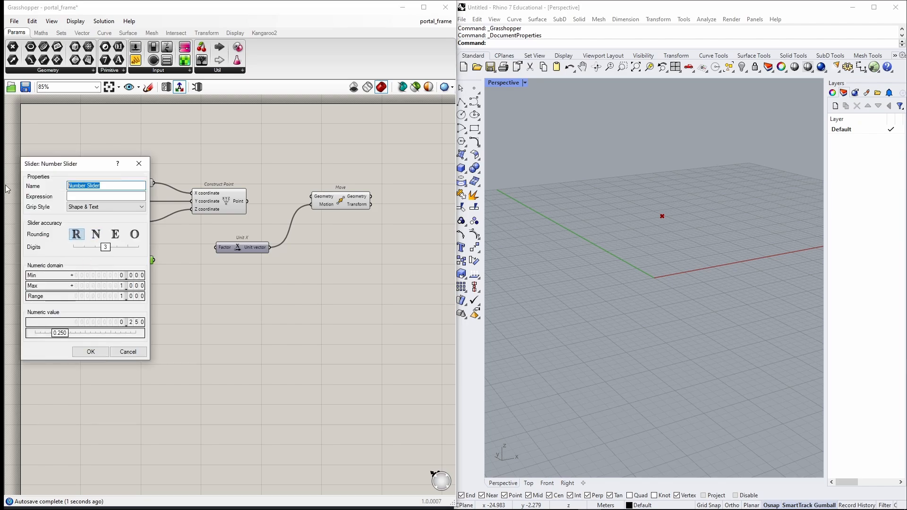
type("Frame width")
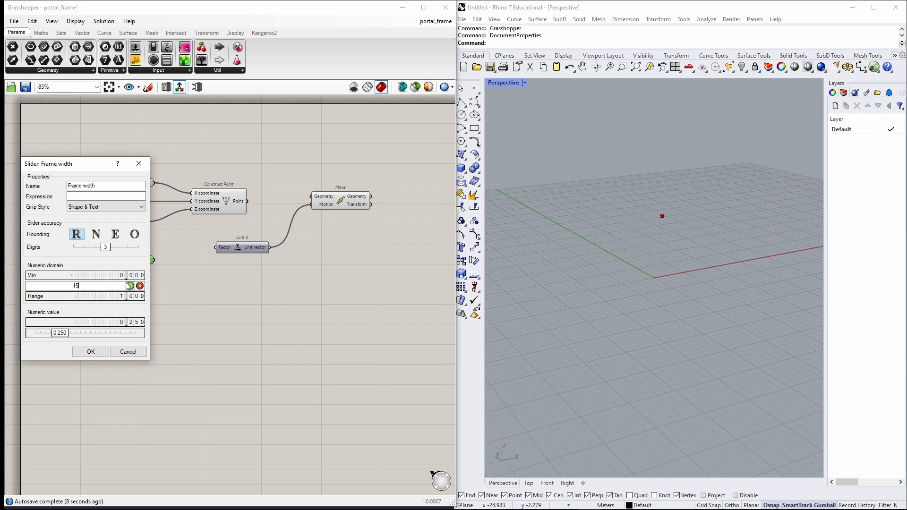
left_click(91, 352)
Set the Frame width slider to 8.
scroll(109, 255, "up", 3)
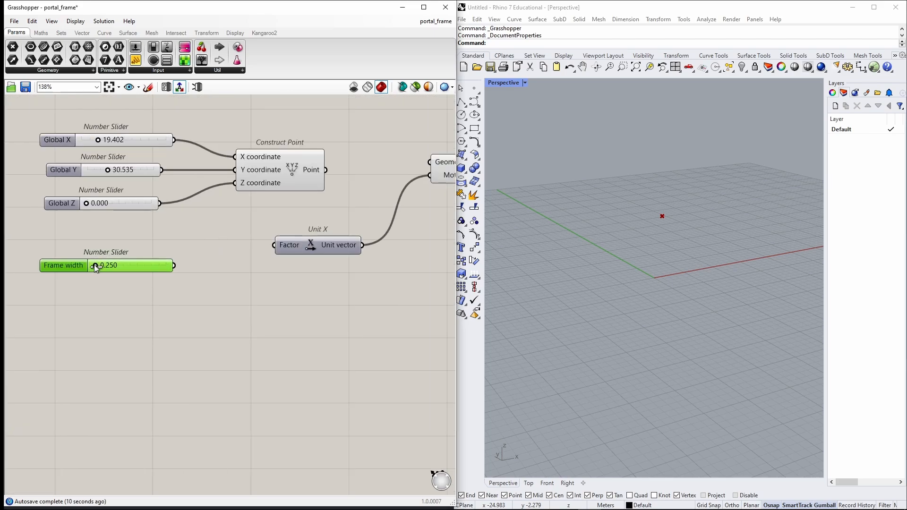
left_click_drag(96, 266, 126, 266)
double_click(126, 266)
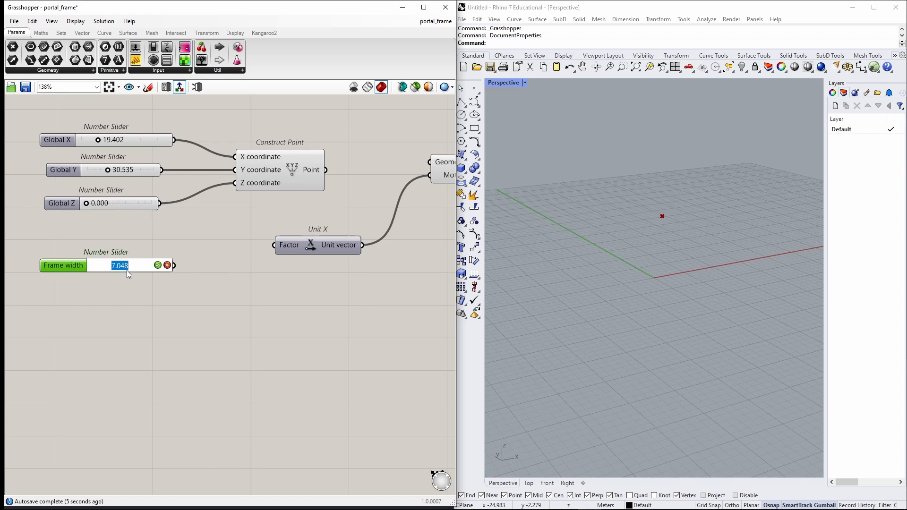
type("8")
key("Return")
Connect Frame width to Unit X's Factor and the constructed point to Move's Geometry input.
left_click_drag(175, 266, 274, 245)
left_click_drag(150, 265, 135, 254)
right_click_drag(311, 219, 156, 275)
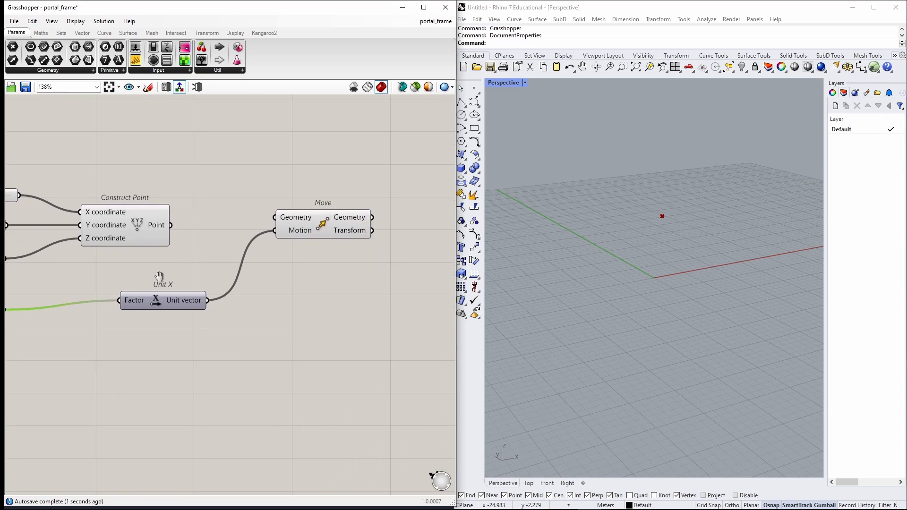
left_click_drag(171, 225, 311, 240)
left_click(330, 269)
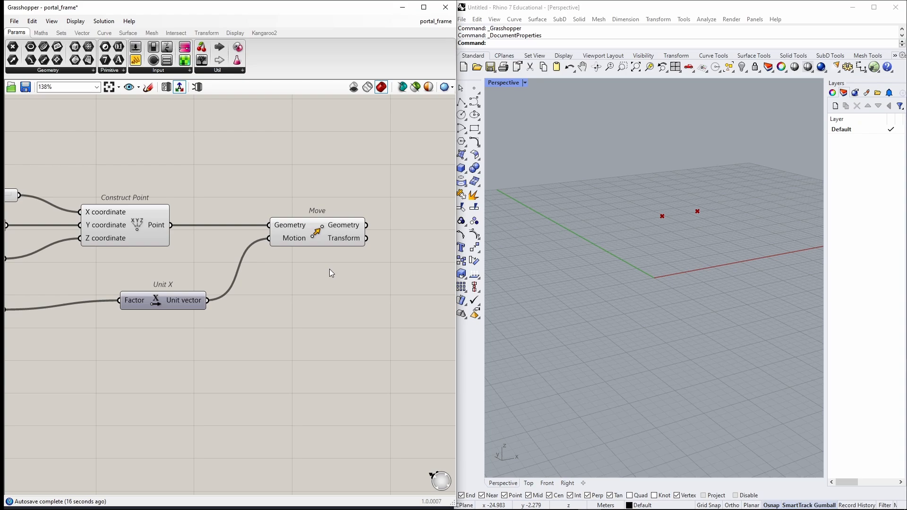
Add two more Move components to the canvas.
scroll(330, 269, "down", 3)
right_click_drag(341, 200, 231, 187)
double_click(313, 194)
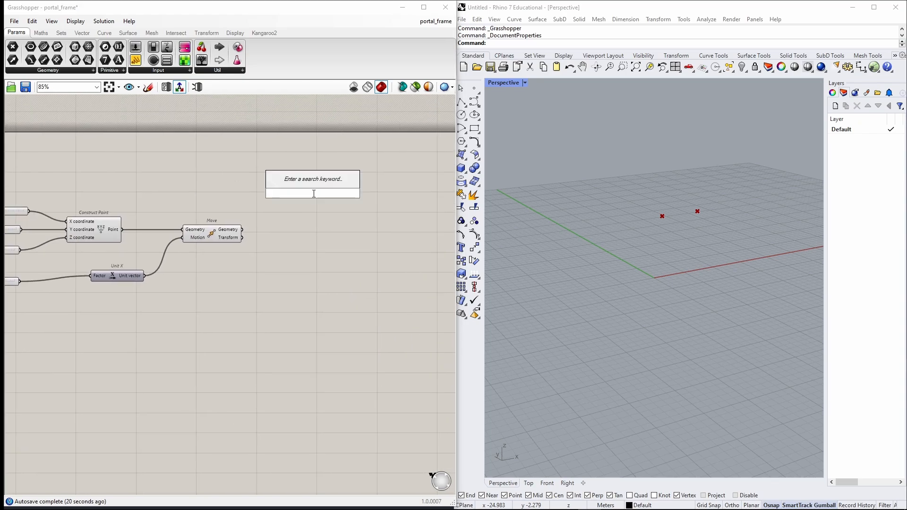
type("move")
key("Return")
left_click_drag(313, 193, 314, 271, "alt")
right_click_drag(307, 231, 374, 227)
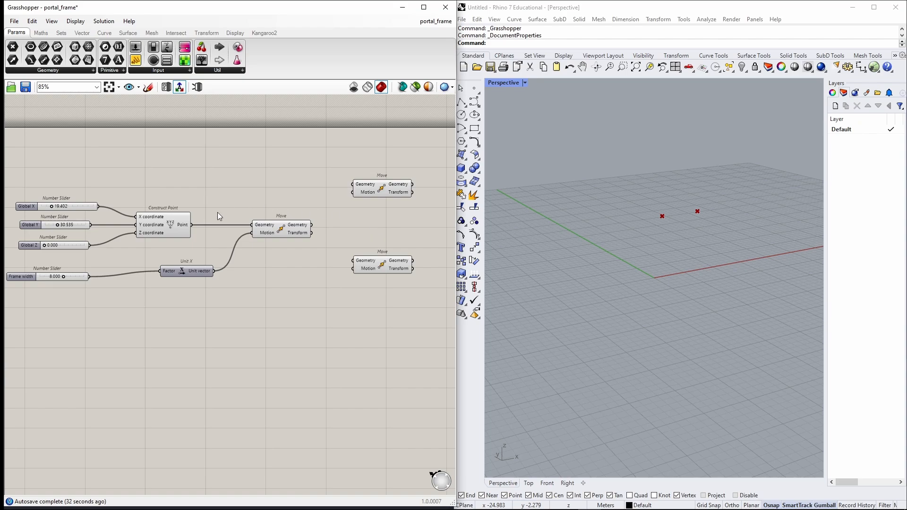
Feed the base point into the upper new Move and the first Move's output into the lower new Move.
left_click_drag(191, 225, 388, 185)
left_click(306, 226)
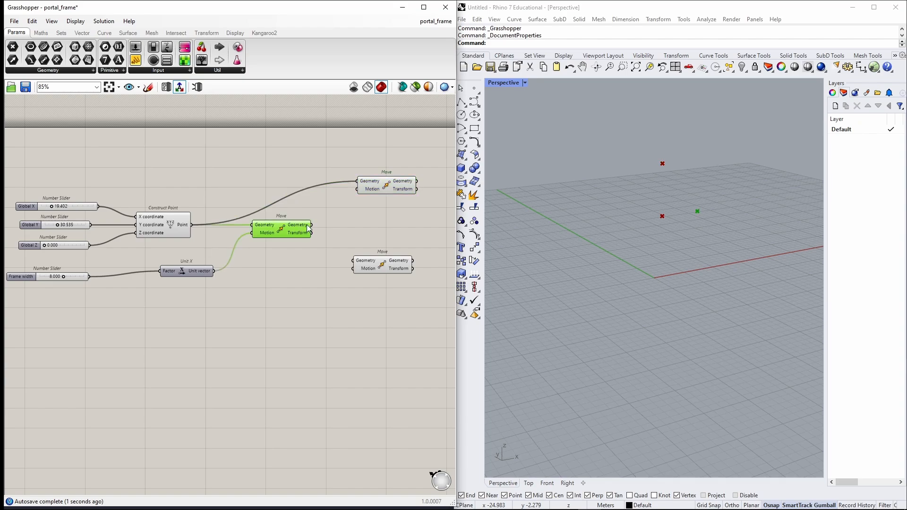
left_click_drag(313, 225, 387, 263)
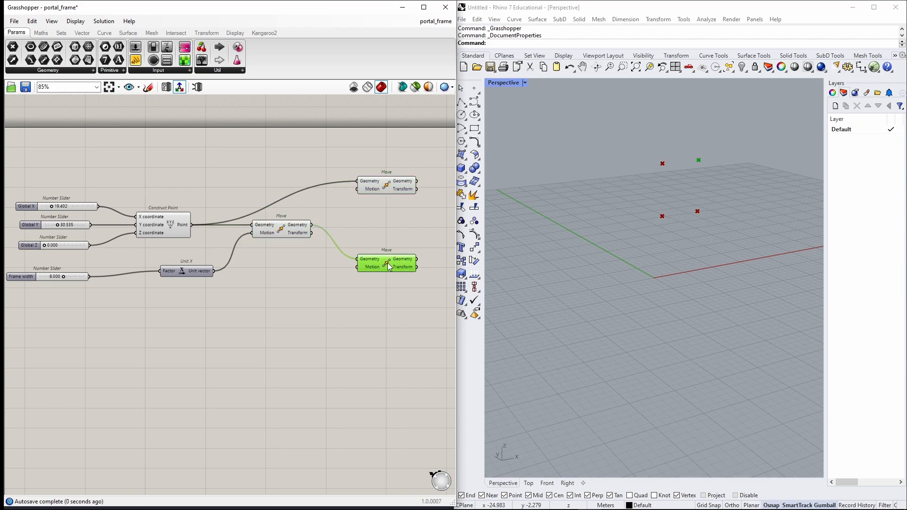
left_click(336, 293)
Add a Unit Z component and connect it to the Motion inputs of both new Move components.
double_click(262, 319)
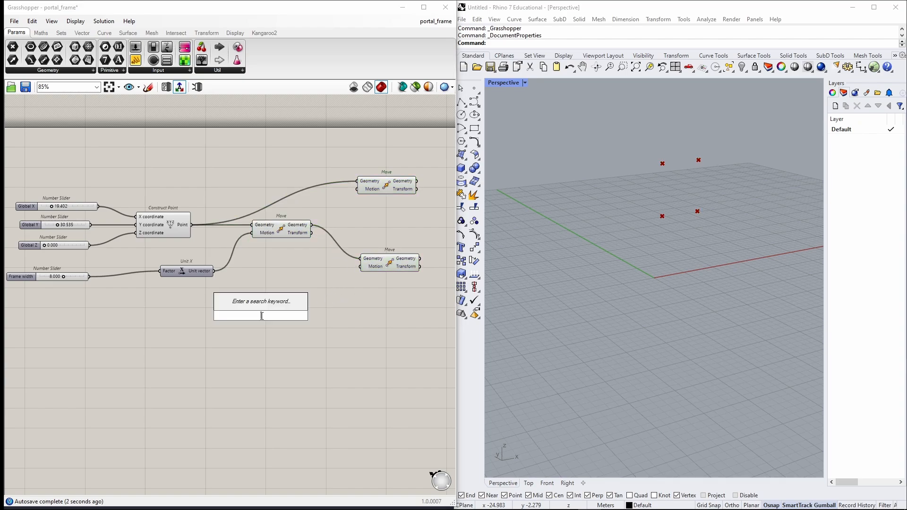
type("unit z")
key("Return")
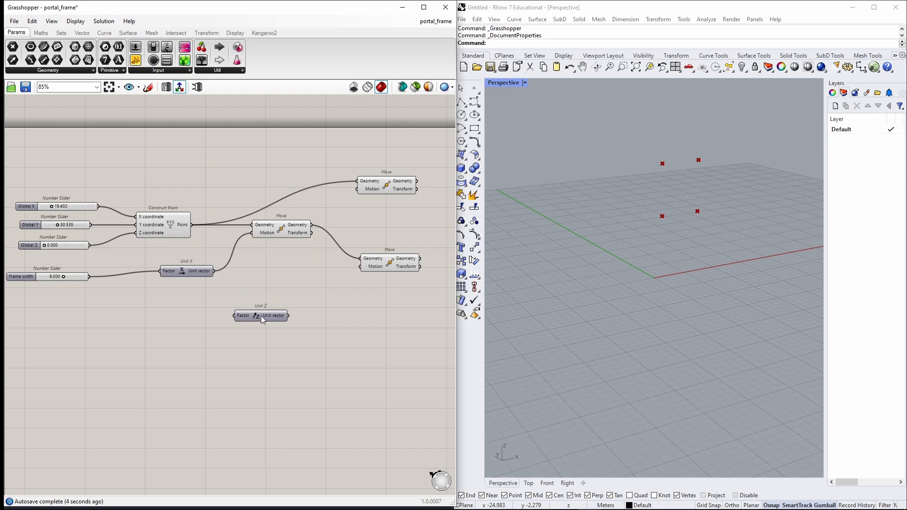
left_click_drag(288, 315, 358, 189)
left_click_drag(289, 316, 360, 267)
right_click_drag(336, 333, 375, 333)
Add a number slider named Height with a maximum of 10.
double_click(84, 317)
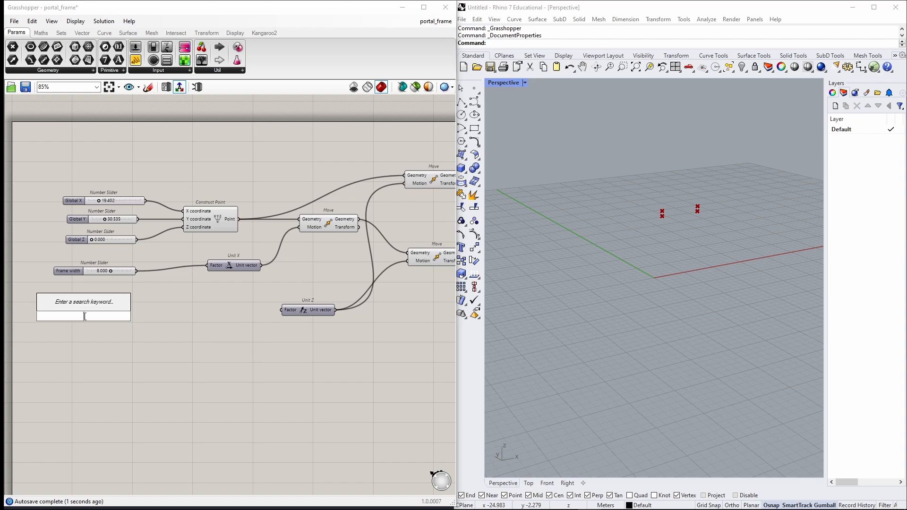
type("slider")
key("Return")
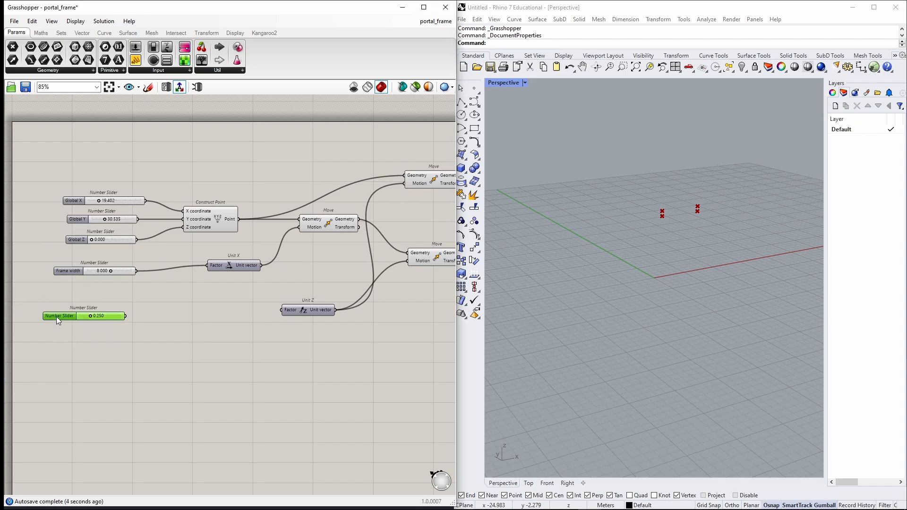
double_click(56, 316)
type("Heigt")
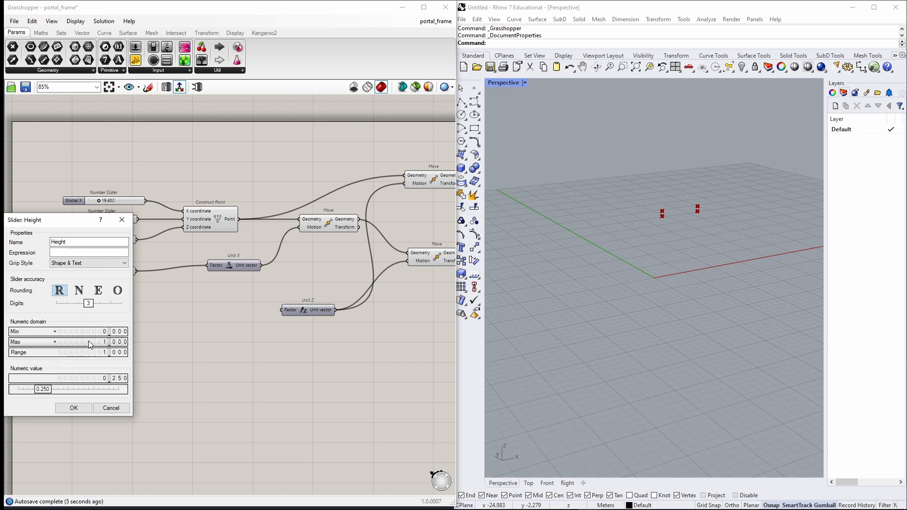
double_click(113, 344)
type("10")
key("Return")
left_click(74, 409)
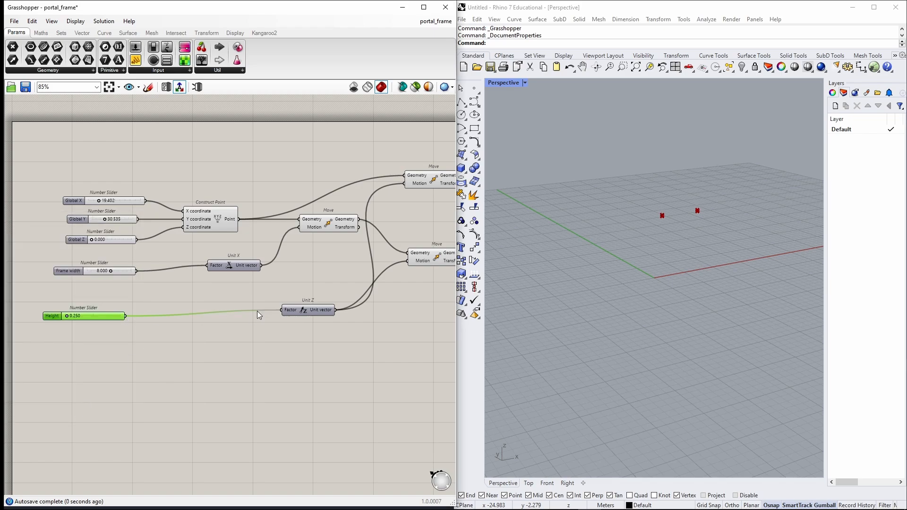
Set the Height slider to about 9.76 and connect it to Unit Z's Factor input.
scroll(79, 317, "up", 4)
left_click_drag(44, 310, 107, 310)
scroll(329, 383, "down", 4)
right_click_drag(329, 383, 153, 369)
left_click(314, 335)
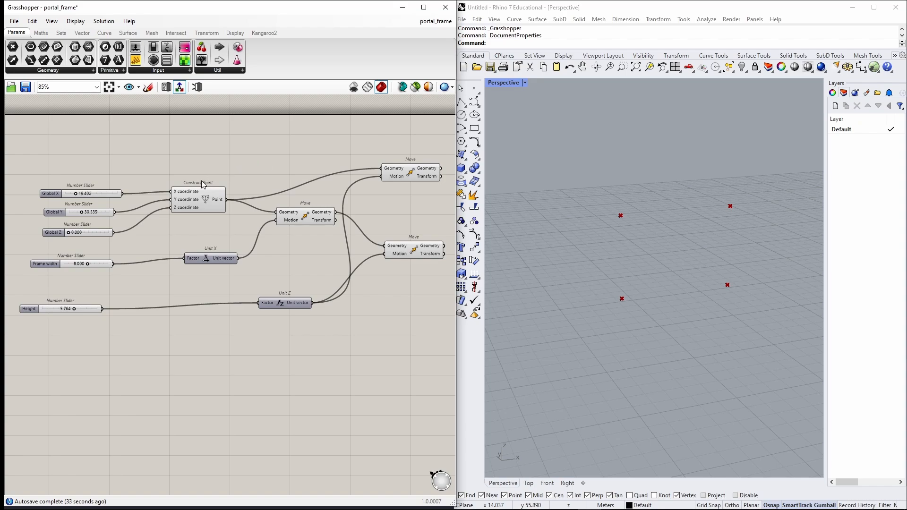
left_click_drag(204, 195, 205, 197)
left_click(253, 170)
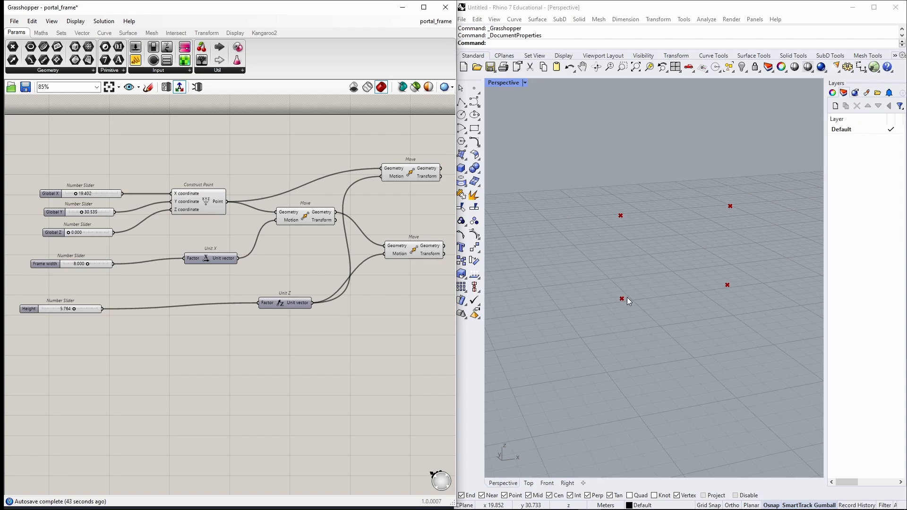
left_click_drag(157, 237, 386, 361)
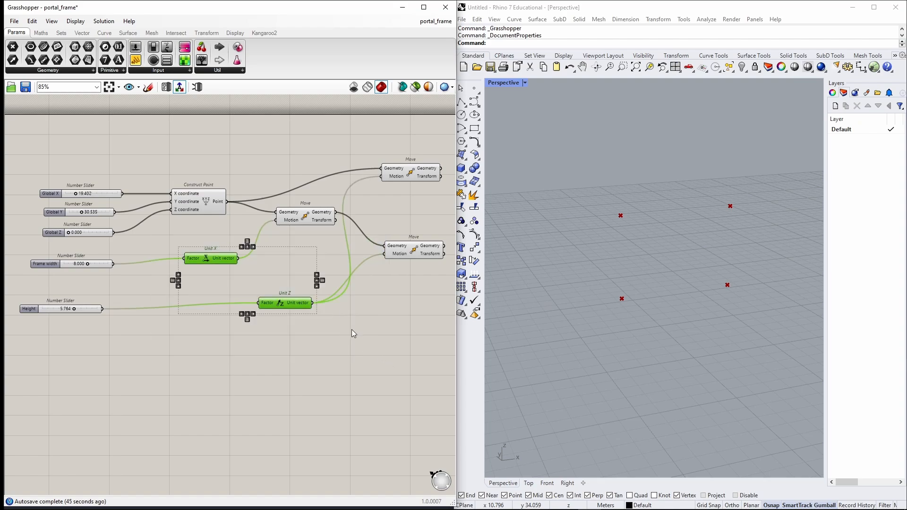
left_click(352, 330)
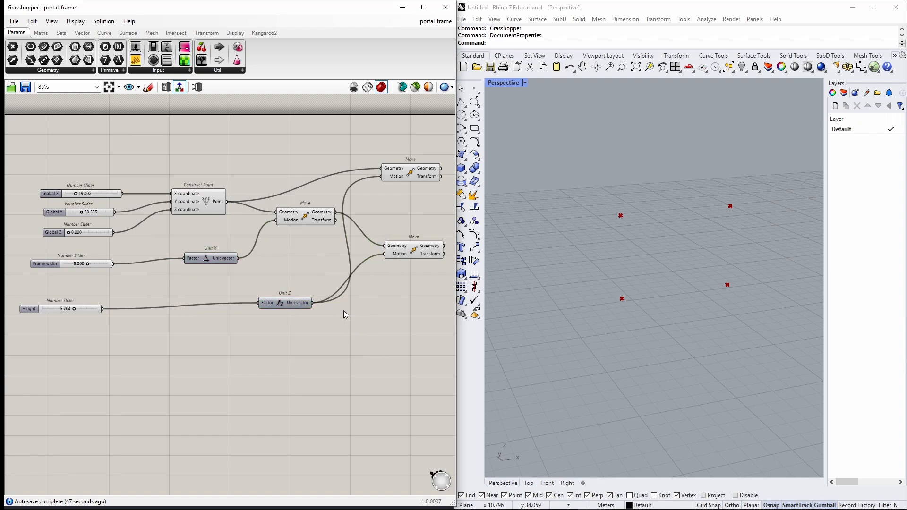
Add a Vector XYZ component to the canvas.
double_click(291, 350)
type("vector")
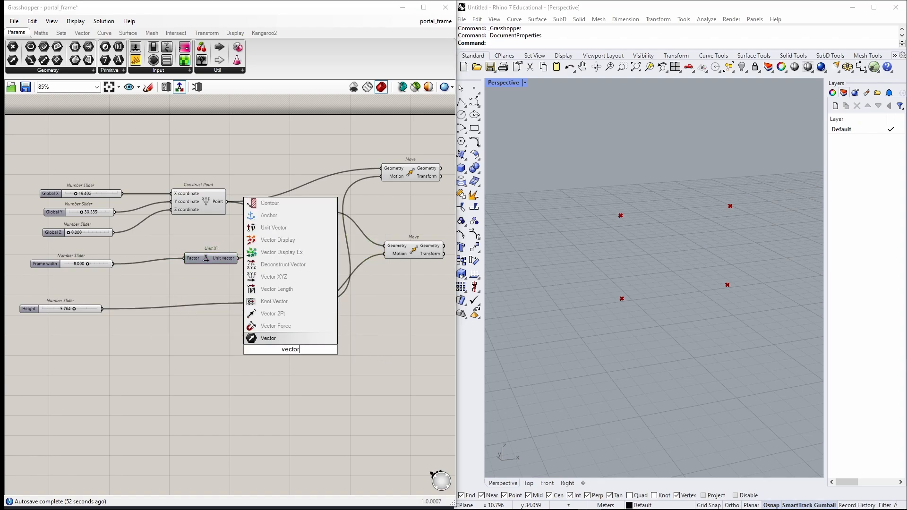
type(" xyz")
key("Return")
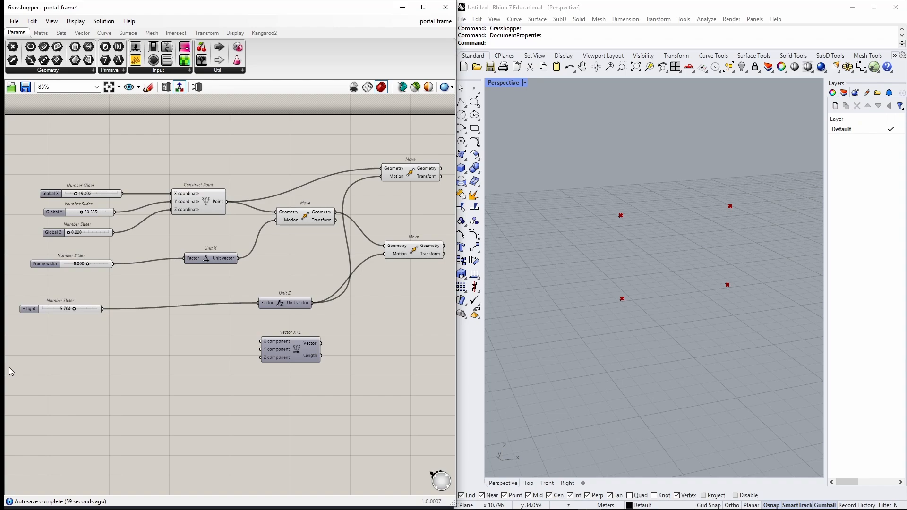
Add a number slider and name it Ratio.
double_click(91, 354)
type("slider")
key("Return")
double_click(64, 354)
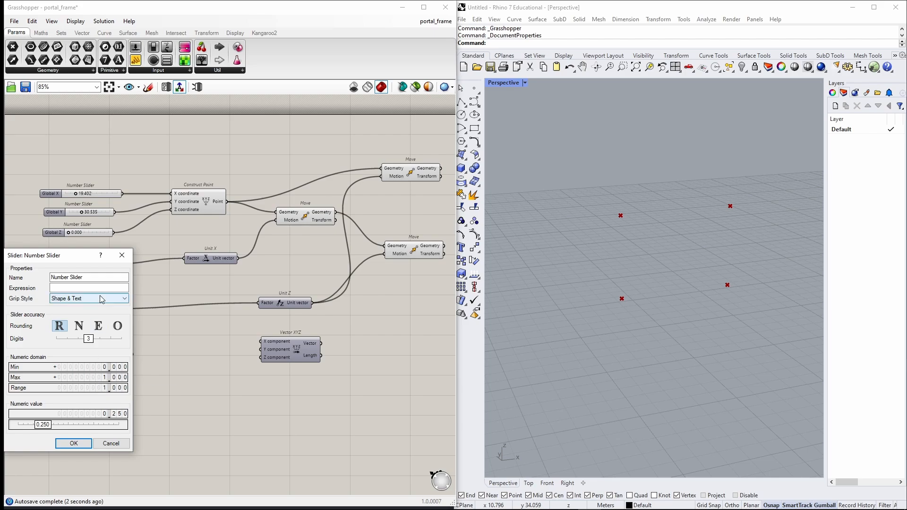
left_click_drag(96, 279, 18, 282)
type("rati")
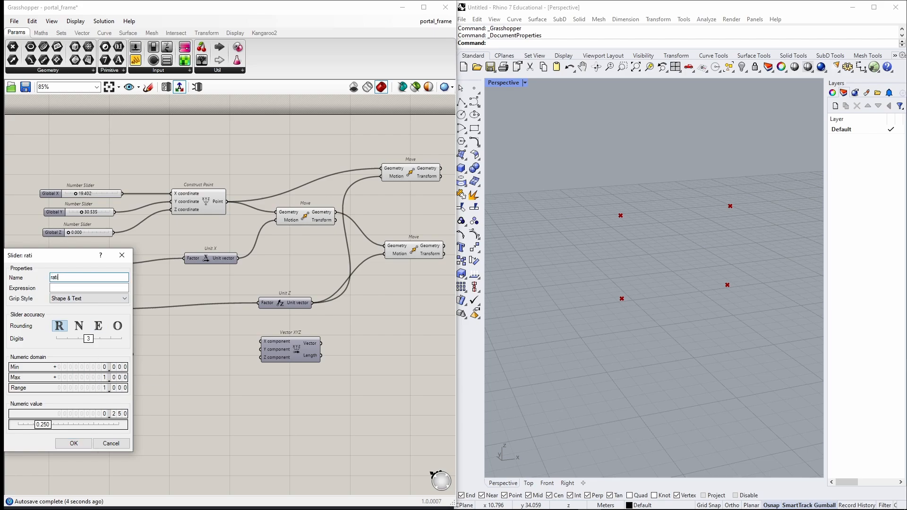
type("o")
key("Left")
key("Left")
key("Left")
key("Left")
key("BackSpace")
type("R")
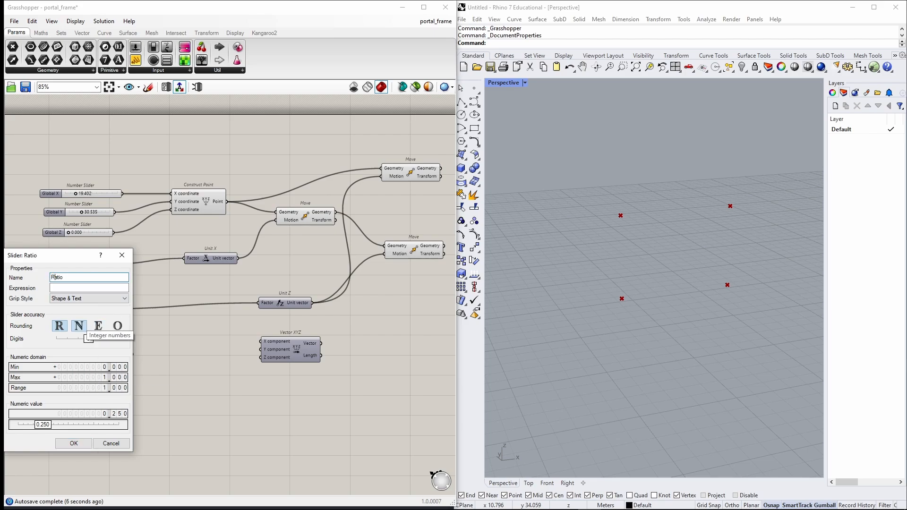
left_click(88, 444)
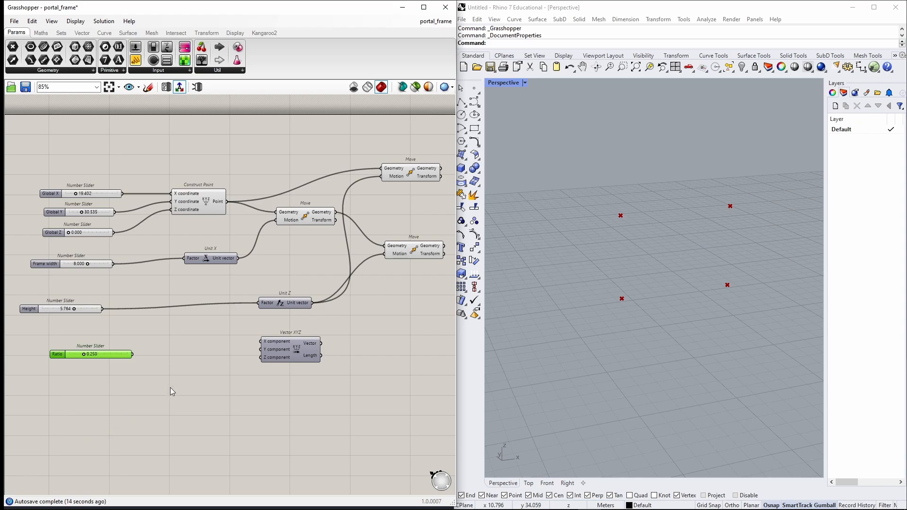
Add a Multiplication of Frame width and Ratio, and feed its result into Vector XYZ's X component.
double_click(183, 369)
type("multi")
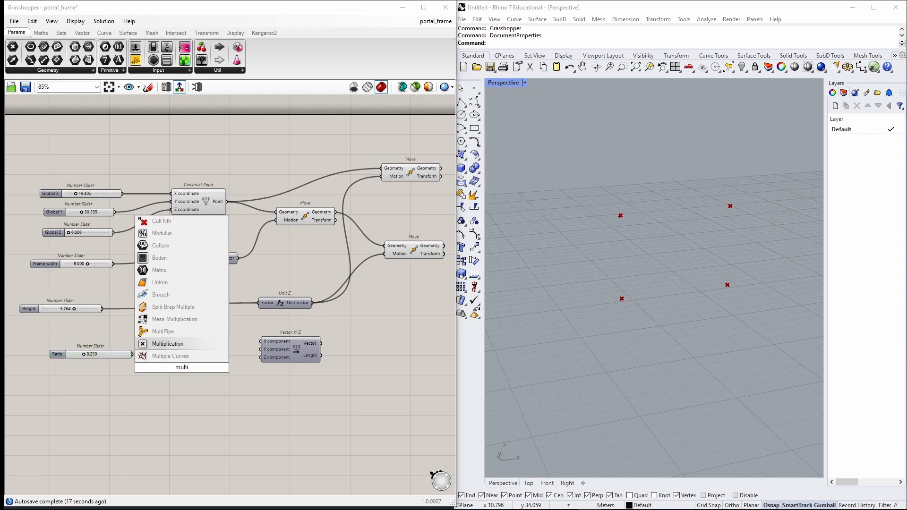
key("Return")
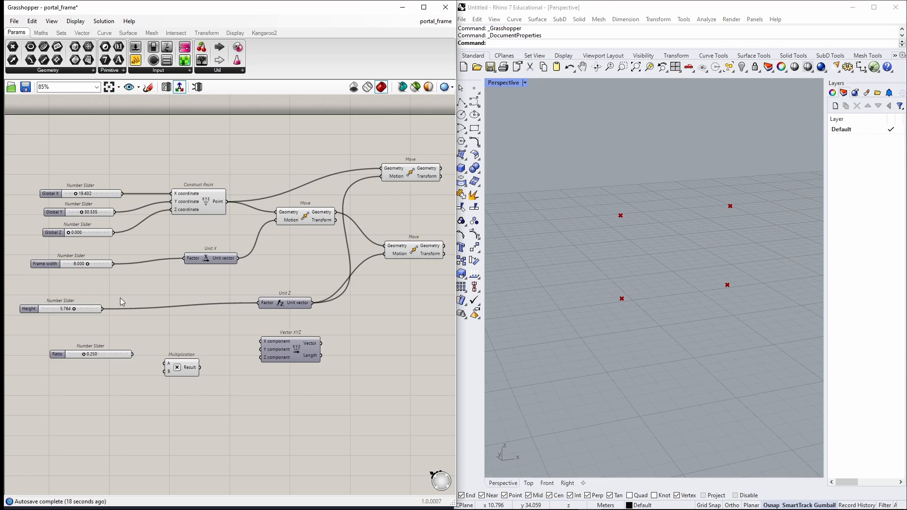
left_click_drag(119, 281, 177, 350)
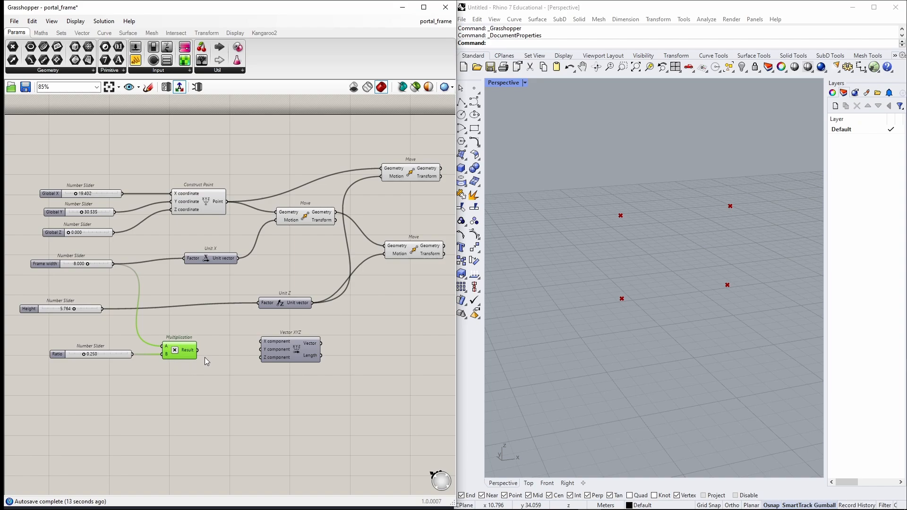
left_click_drag(263, 342, 329, 358)
Add an Addition component and connect the Height slider to its A input.
double_click(272, 358)
type("a")
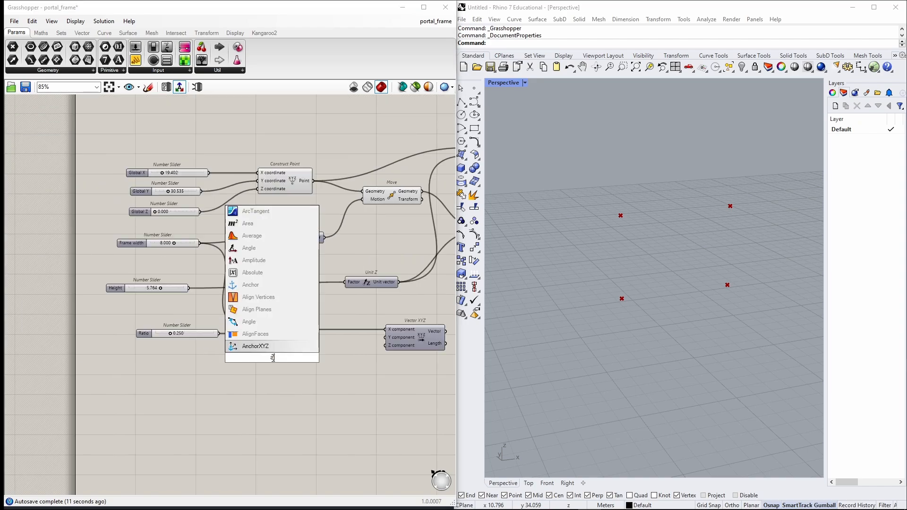
type("dd")
key("Return")
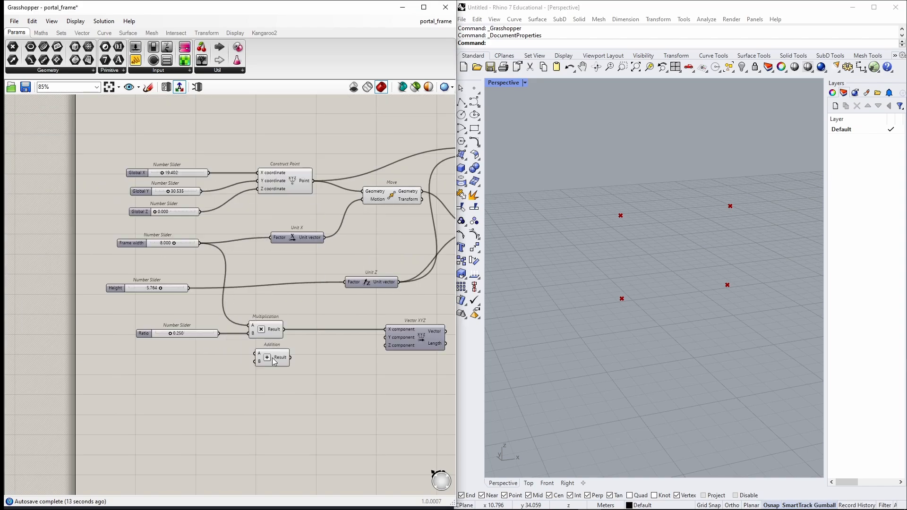
left_click_drag(185, 289, 270, 361)
Add a number slider named Apex+ height.
double_click(147, 372)
type("slider")
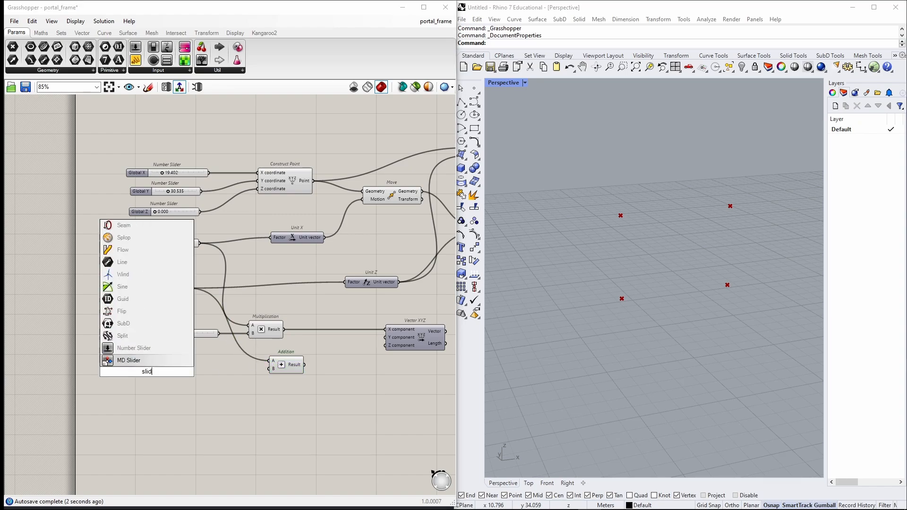
key("Return")
double_click(111, 372)
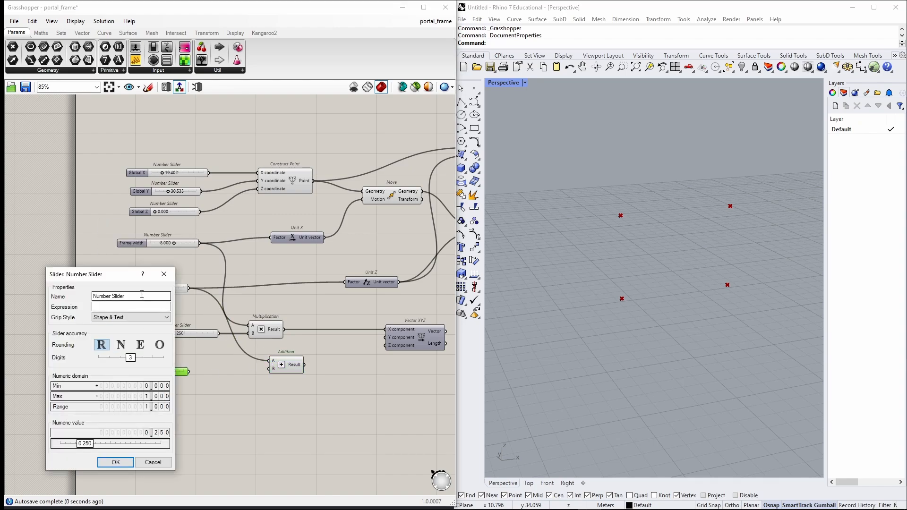
type("Apex+ he")
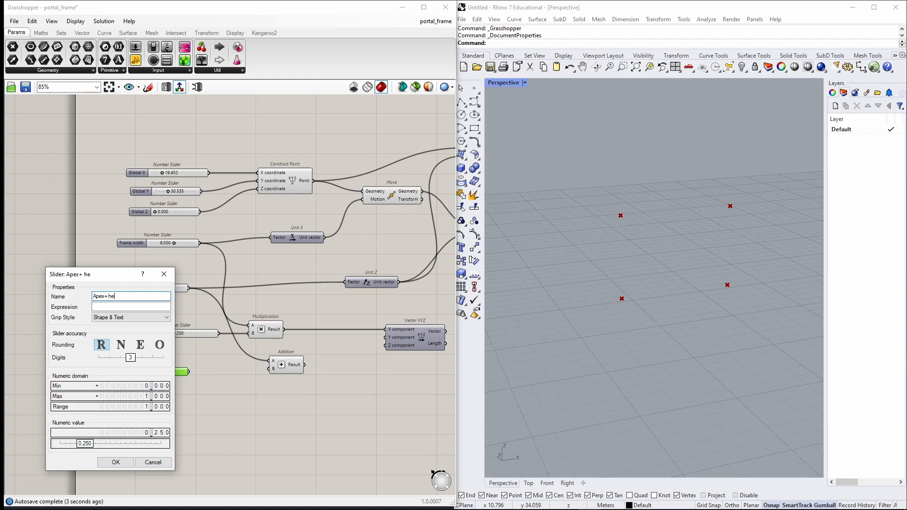
type("ight")
left_click(116, 462)
Set the Apex+ height slider's maximum to 5.
scroll(186, 384, "up", 3)
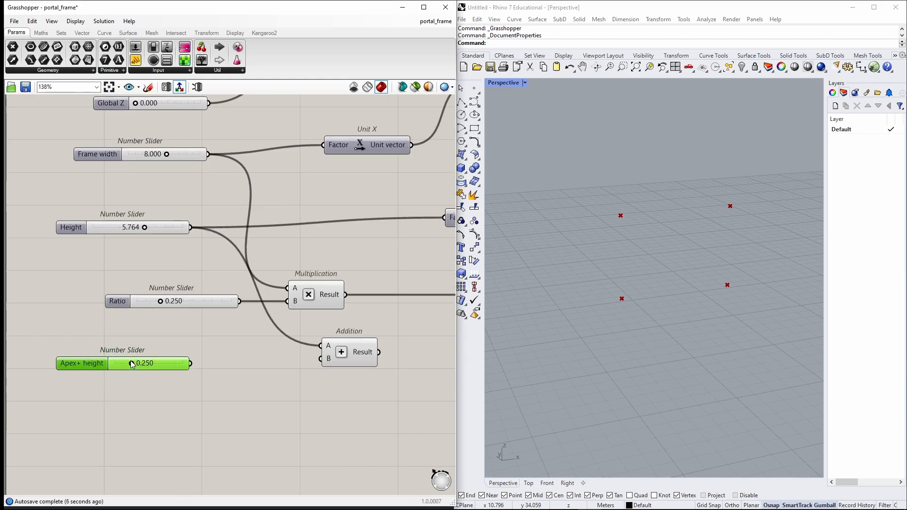
double_click(92, 364)
double_click(120, 388)
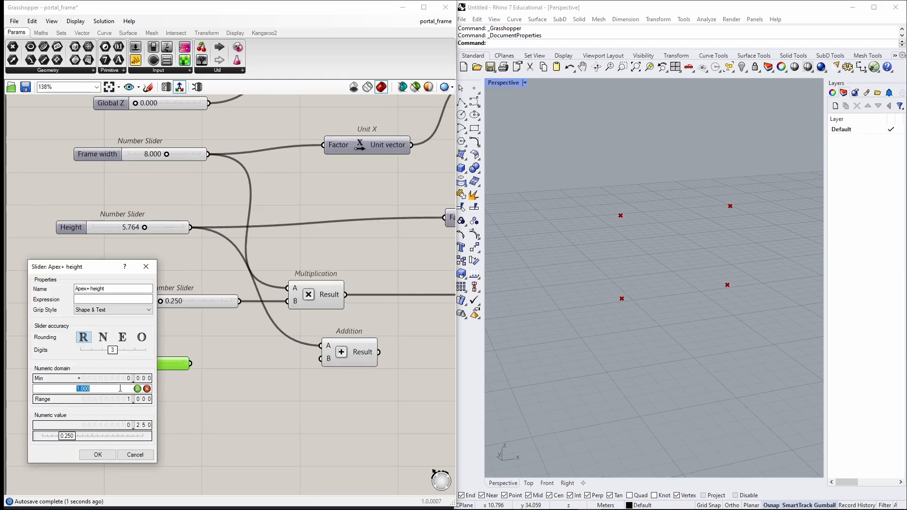
type("5")
left_click(137, 389)
left_click(96, 454)
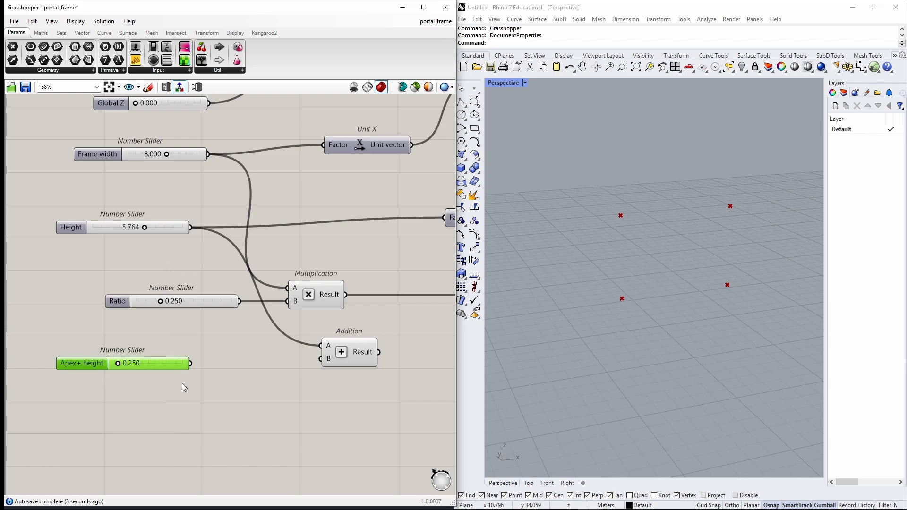
Connect Apex+ height to the Addition's B input and the Addition result to Vector XYZ's Z component.
left_click_drag(190, 364, 315, 362)
scroll(329, 372, "down", 2)
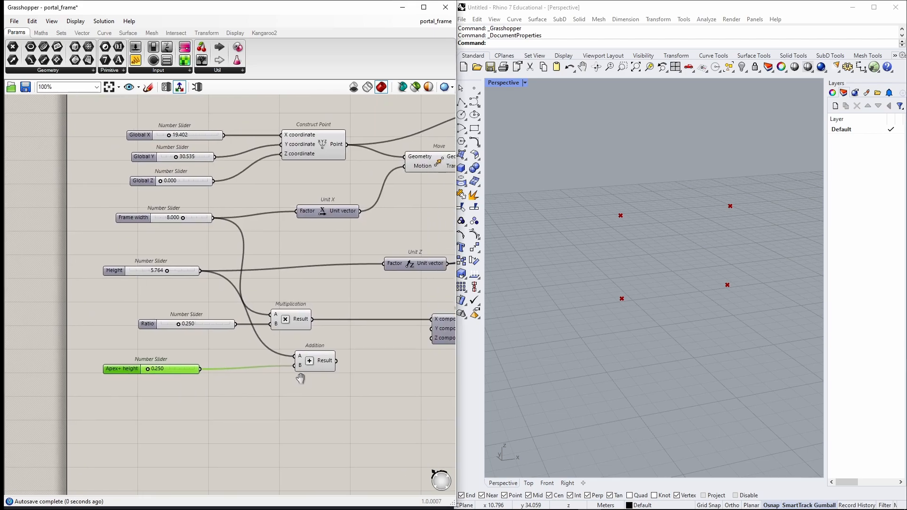
right_click_drag(300, 379, 234, 387)
left_click_drag(270, 369, 366, 350)
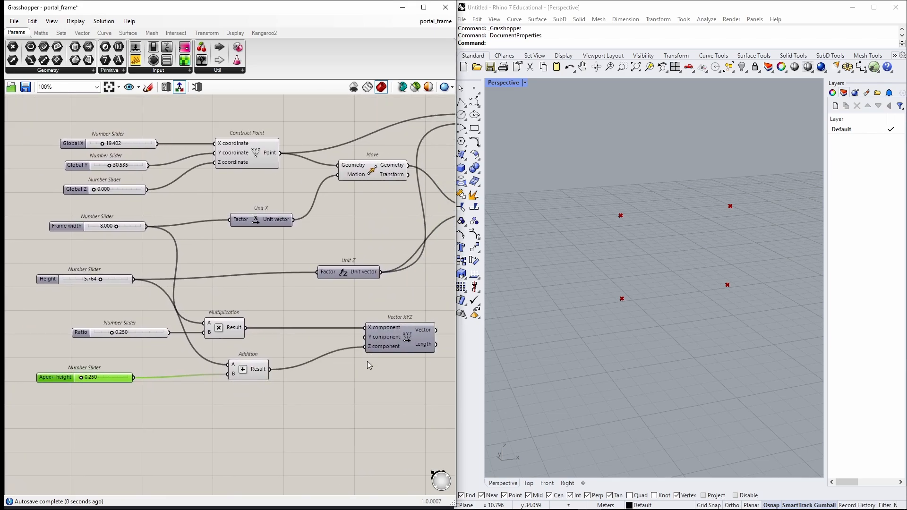
right_click_drag(367, 361, 119, 408)
Add another Move component, feeding it the base point as geometry and the Vector XYZ output as motion.
double_click(353, 329)
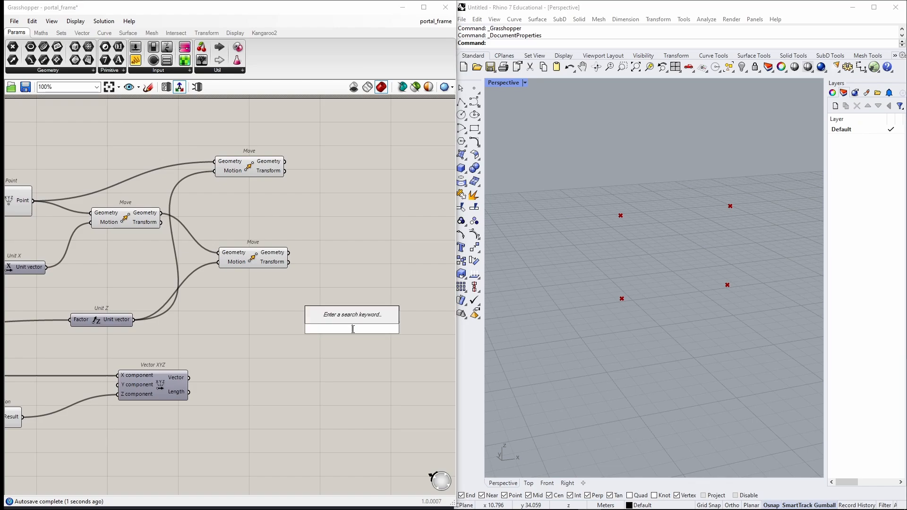
type("move")
key("Return")
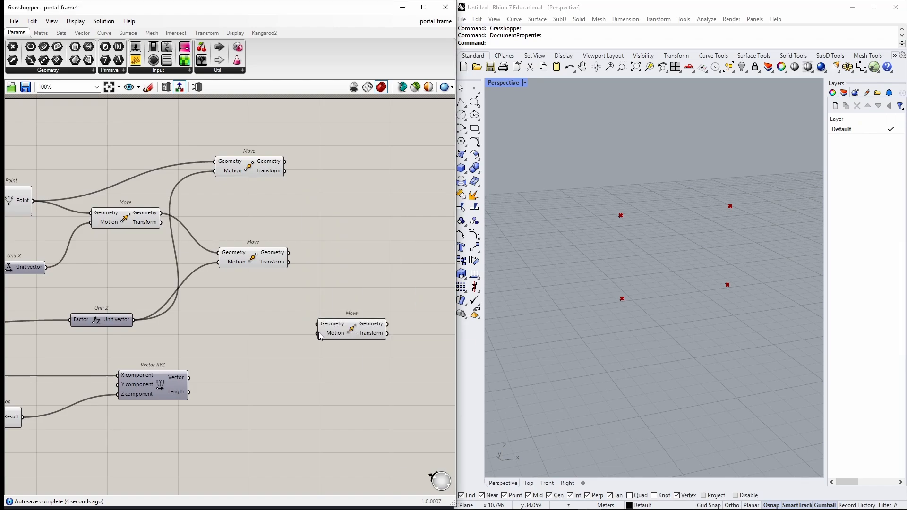
scroll(319, 333, "down", 1)
left_click_drag(75, 220, 316, 326)
left_click_drag(209, 373, 316, 333)
Set the Ratio slider to about 0.531 and the Apex+ height slider to about 3.029.
left_click(615, 292)
right_click_drag(614, 291, 605, 290)
scroll(282, 341, "down", 4)
right_click_drag(281, 342, 363, 318)
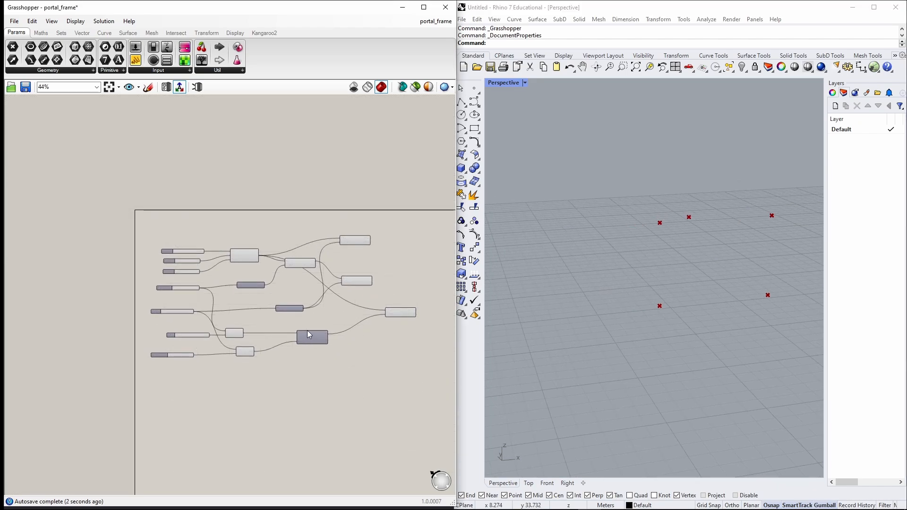
scroll(204, 334, "up", 6)
left_click_drag(146, 339, 113, 335)
left_click_drag(110, 391, 143, 392)
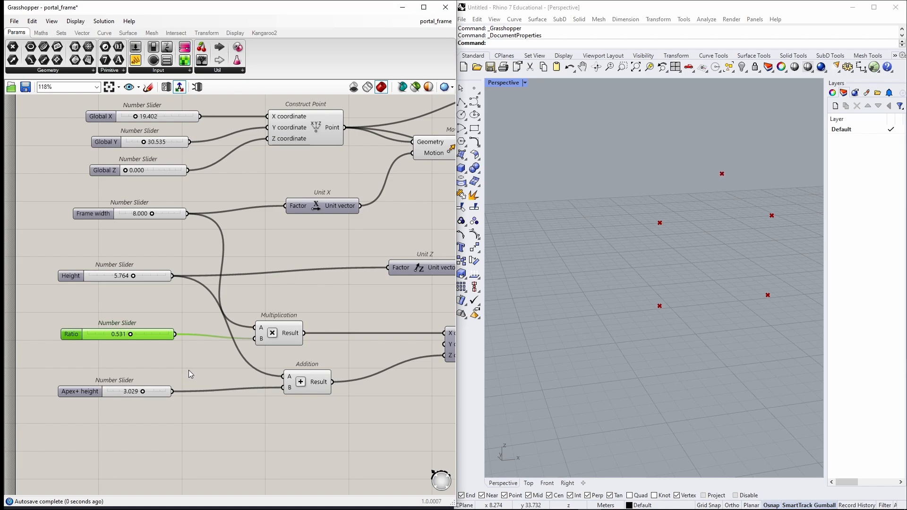
left_click(186, 369)
Add a Merge component beside the Move components.
scroll(185, 369, "down", 2)
right_click_drag(444, 323, 183, 349)
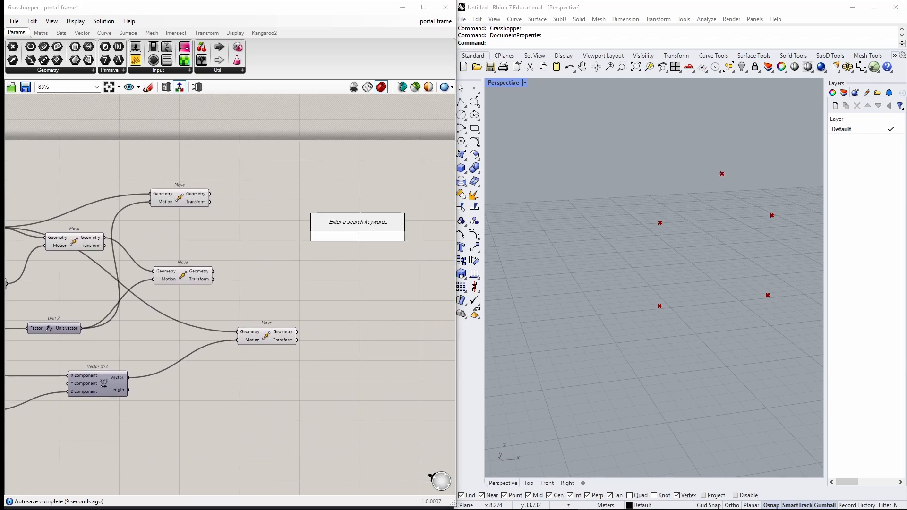
type("merge")
key("Return")
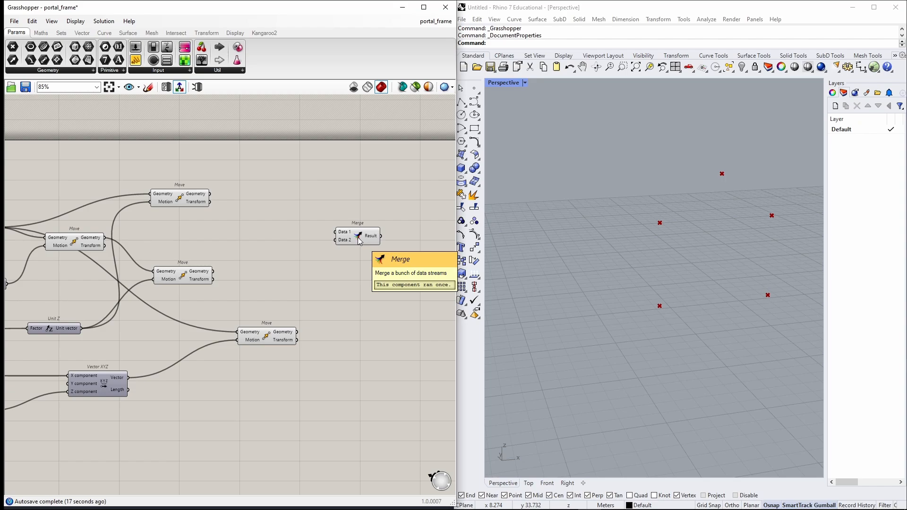
Feed the base point, the upper Move's output and the apex Move's output into the Merge inputs.
scroll(227, 232, "down", 1)
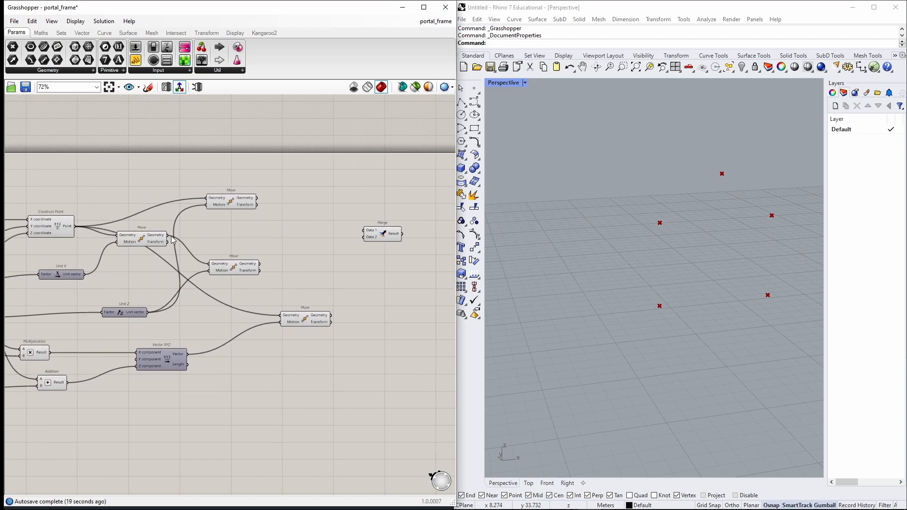
left_click(48, 224)
left_click_drag(74, 227, 365, 231)
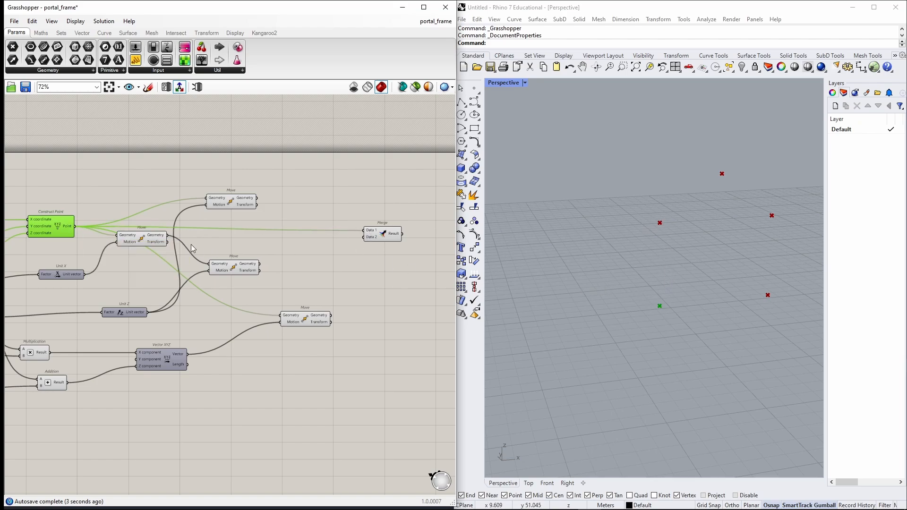
left_click(245, 241)
left_click(246, 203)
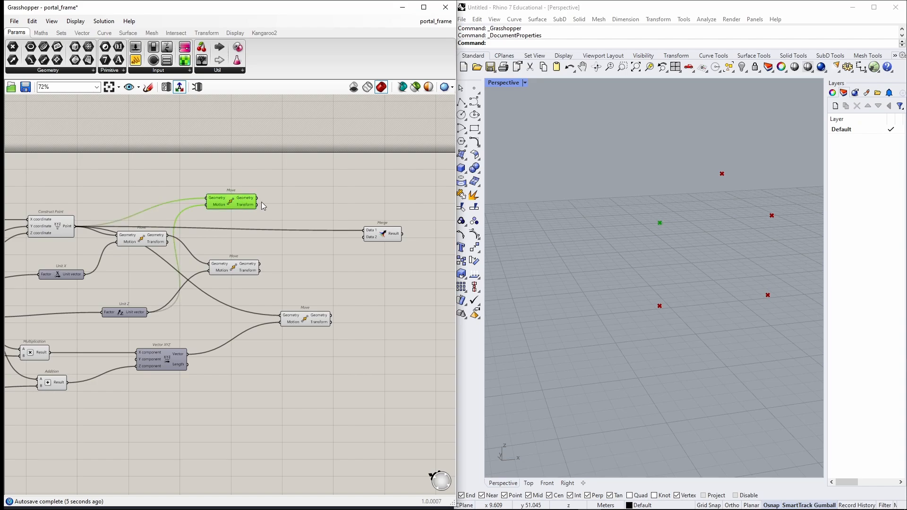
left_click_drag(257, 198, 365, 237)
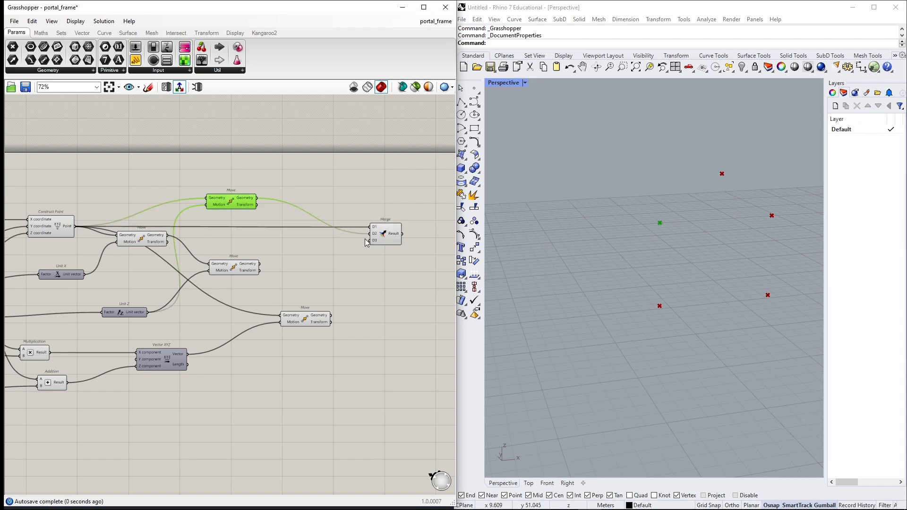
left_click_drag(332, 315, 378, 241)
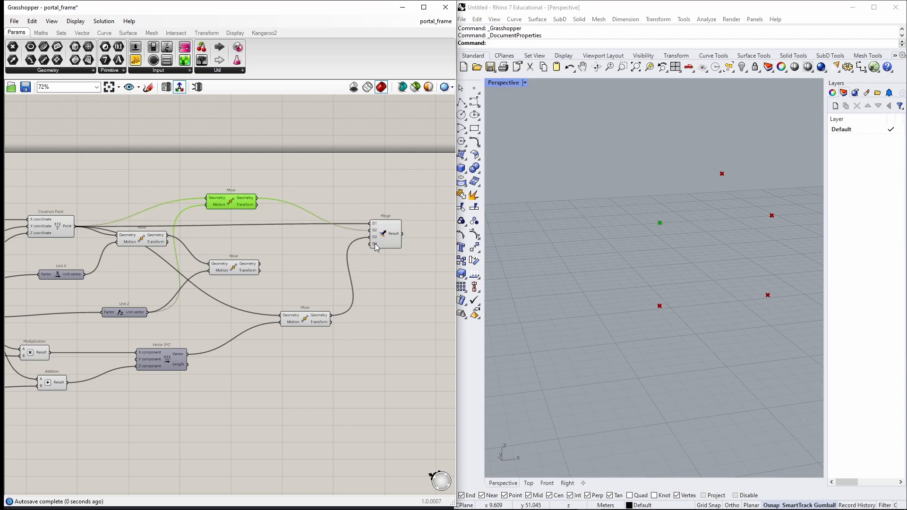
Connect the lower Move's output to the Merge's fourth input.
left_click(389, 238)
scroll(233, 255, "up", 2)
left_click(141, 237)
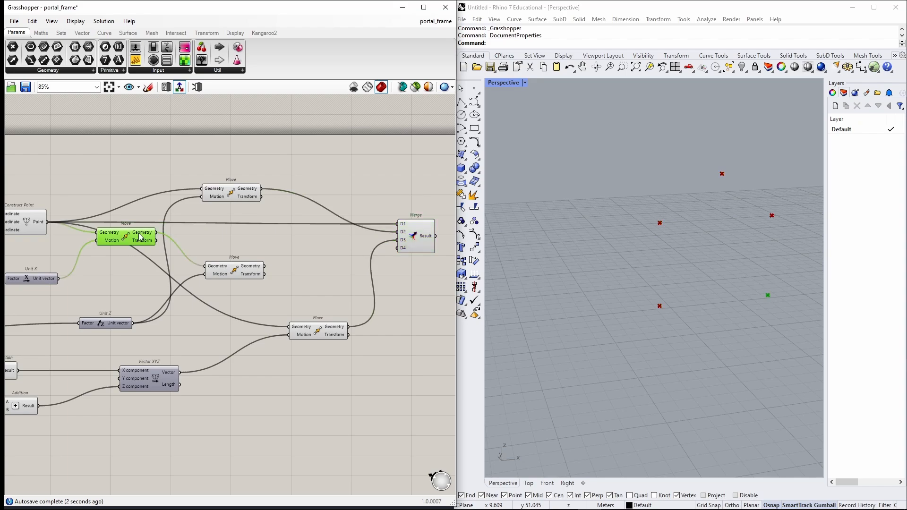
left_click(238, 276)
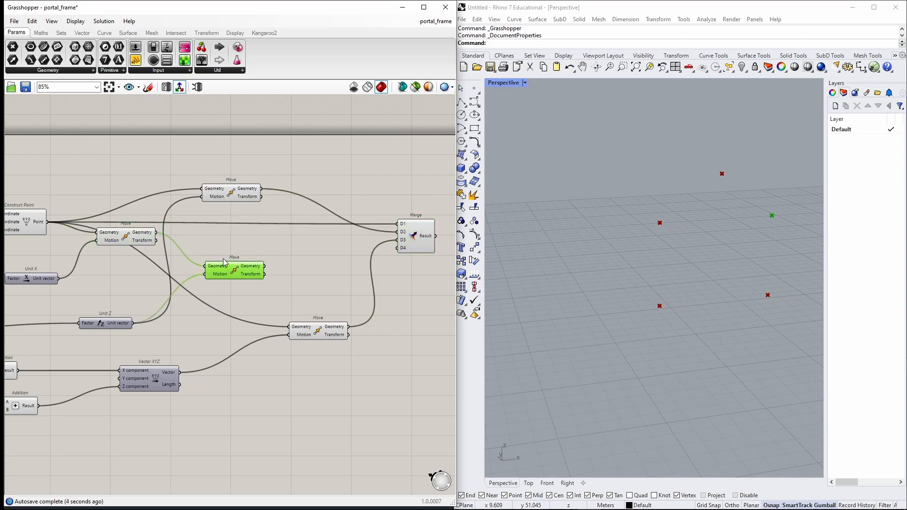
left_click_drag(265, 266, 401, 249)
left_click(124, 237)
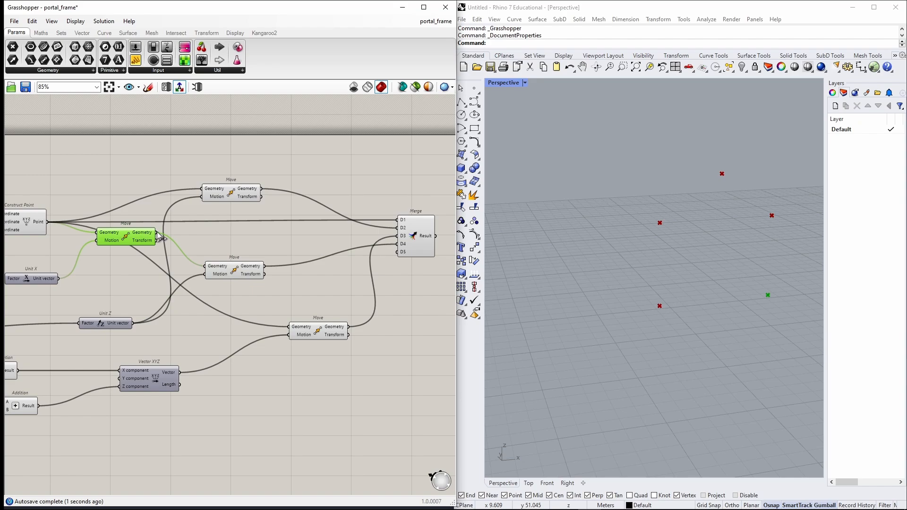
Connect the remaining Move's output to the Merge's fifth input.
left_click_drag(155, 232, 400, 253)
scroll(405, 257, "up", 3)
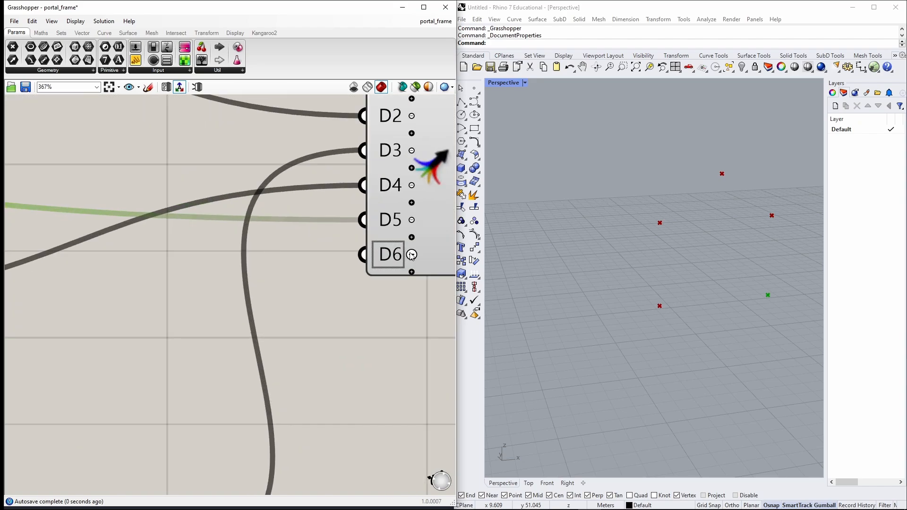
scroll(410, 253, "down", 5)
left_click(409, 273)
scroll(428, 311, "down", 2)
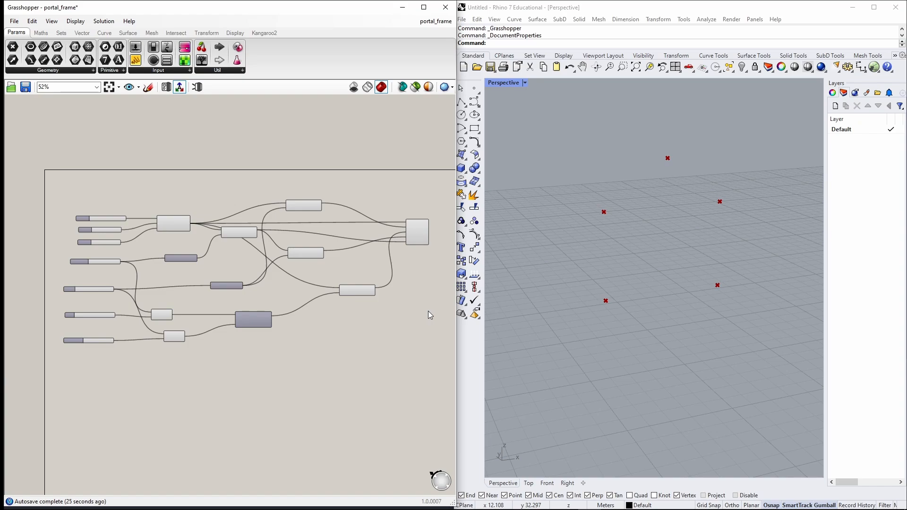
Add a number slider below the Apex+ height slider and duplicate it beneath.
scroll(112, 362, "up", 5)
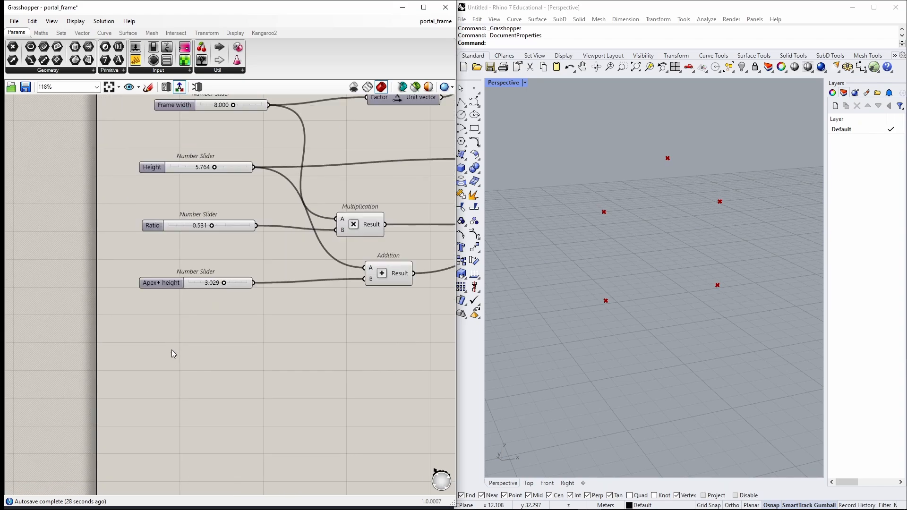
double_click(172, 350)
type("slider")
key("Return")
scroll(148, 353, "up", 2)
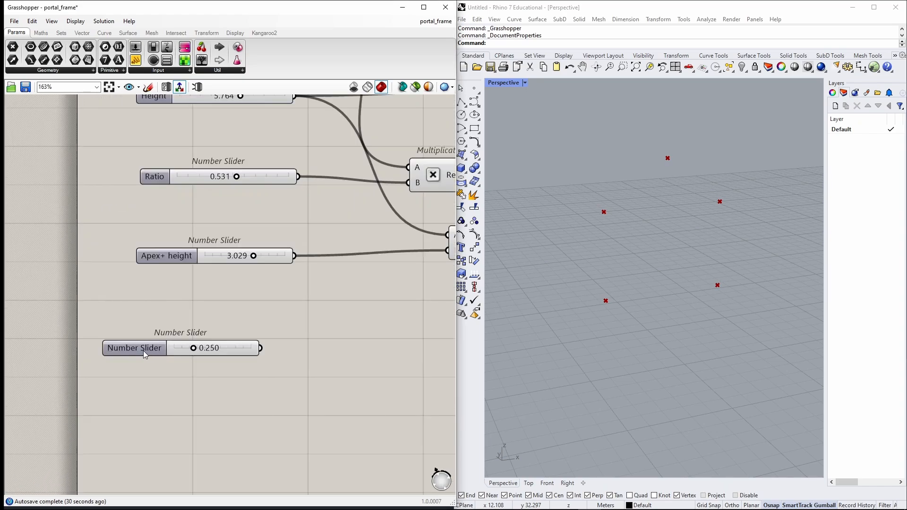
left_click_drag(143, 351, 172, 436, "alt")
Rename the first new slider Bays' distance and set its maximum to 15.
double_click(139, 350)
triple_click(156, 274)
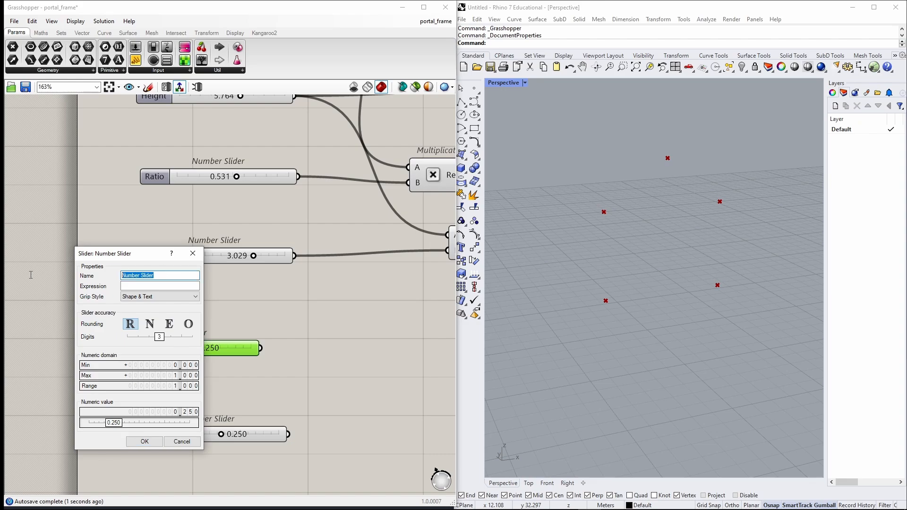
type("Bays' distance")
double_click(182, 376)
type("15")
left_click(185, 376)
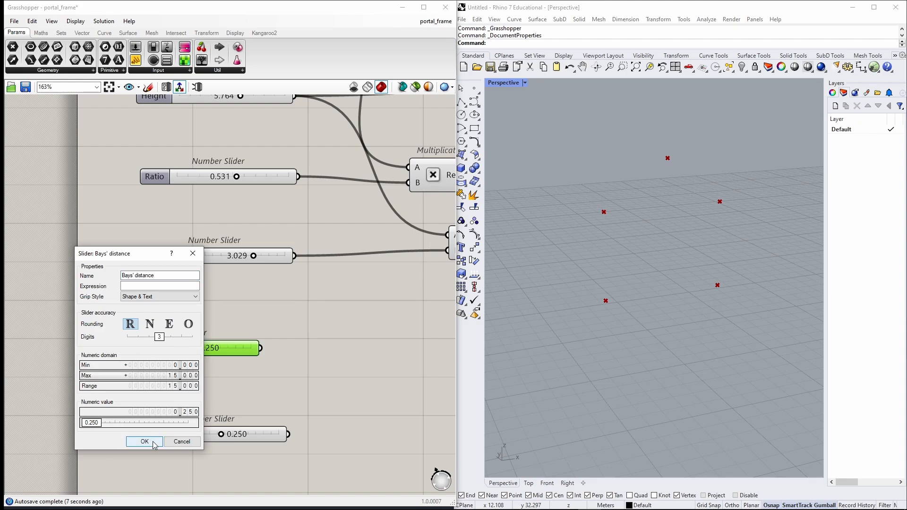
left_click(144, 442)
Rename the second slider Bays' number, switch it to integer rounding, and set its maximum to 20.
double_click(154, 434)
left_click(165, 380)
triple_click(175, 333)
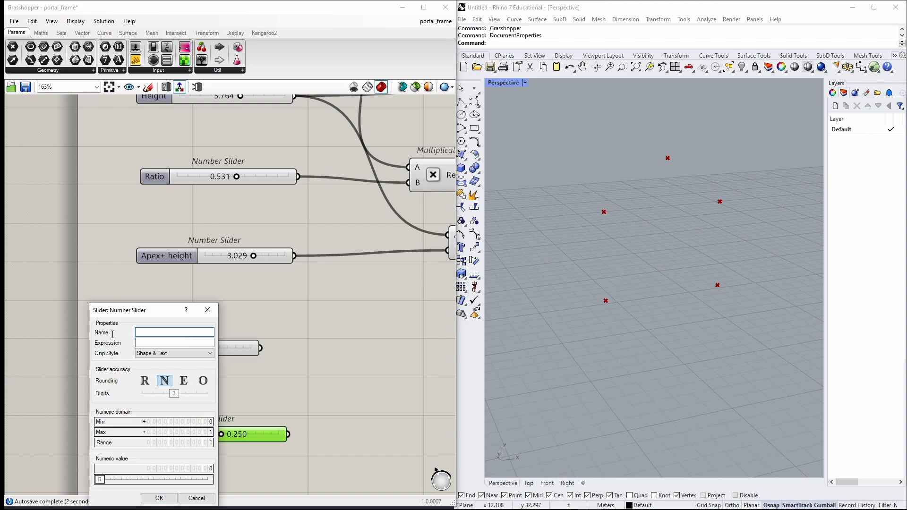
type("Bays' number")
double_click(175, 432)
type("20")
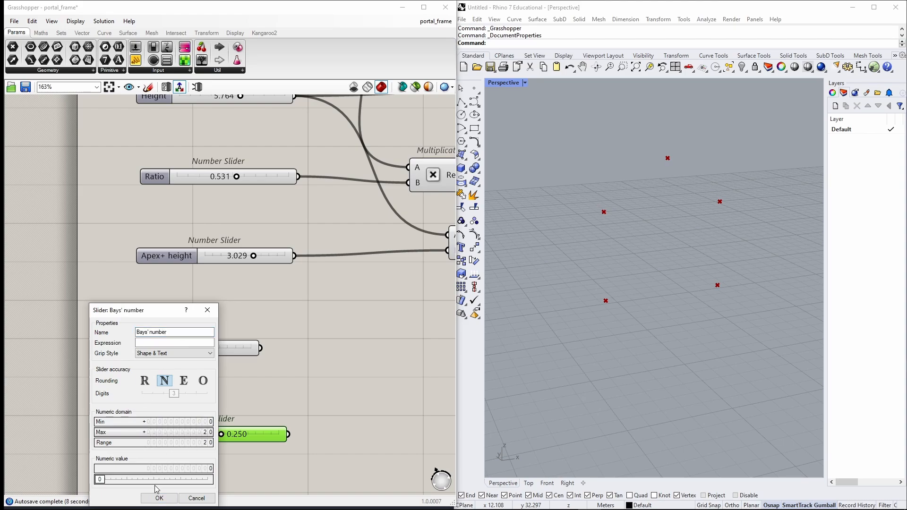
left_click(159, 498)
Set Bays' distance to about 7.114 and Bays' number to 7.
left_click_drag(182, 352, 210, 350)
right_click_drag(350, 370, 270, 355)
Add a Repeat Data component, wiring Bays' distance into its Data and Bays' number into its Length.
double_click(353, 359)
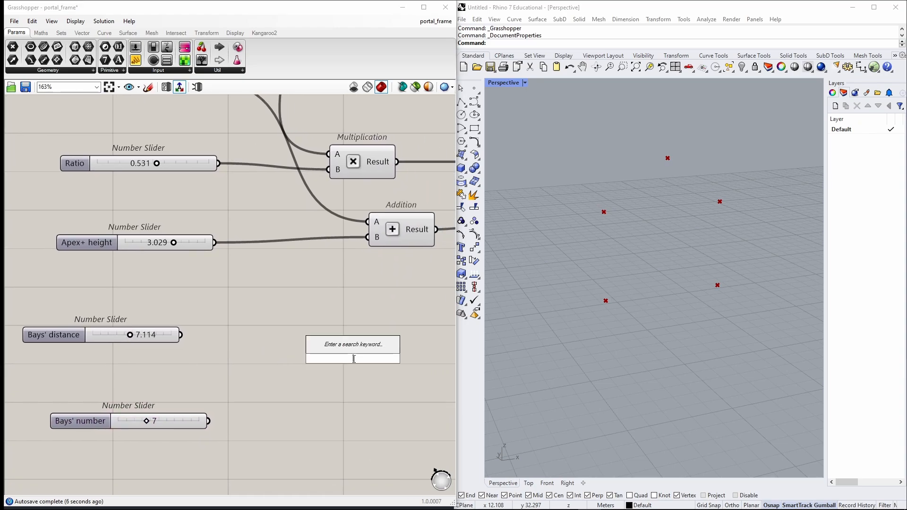
type("repeat")
key("Return")
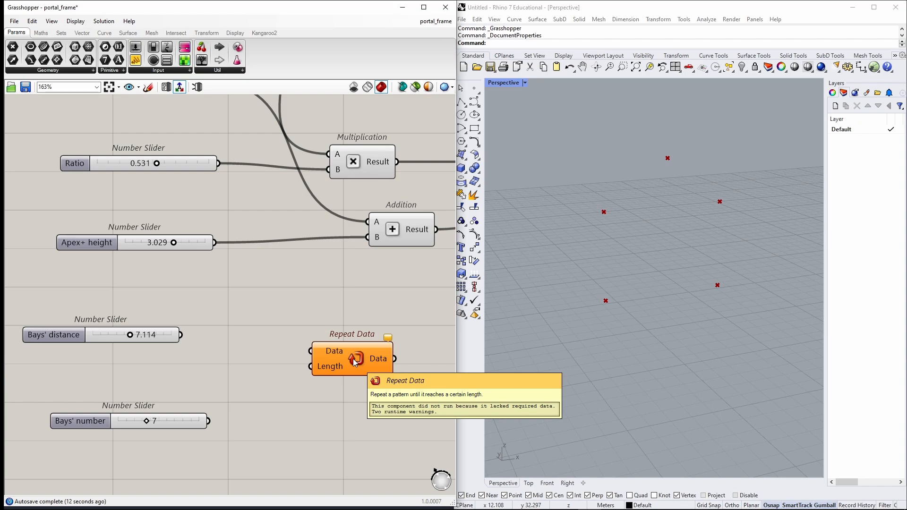
left_click_drag(180, 335, 311, 351)
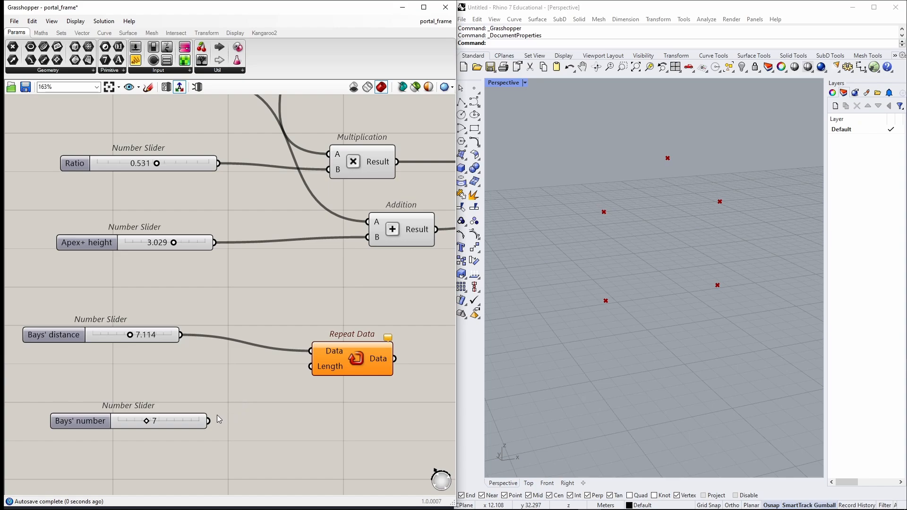
left_click_drag(208, 421, 315, 368)
left_click_drag(355, 365, 359, 377)
right_click_drag(367, 419, 201, 425)
left_click(315, 387)
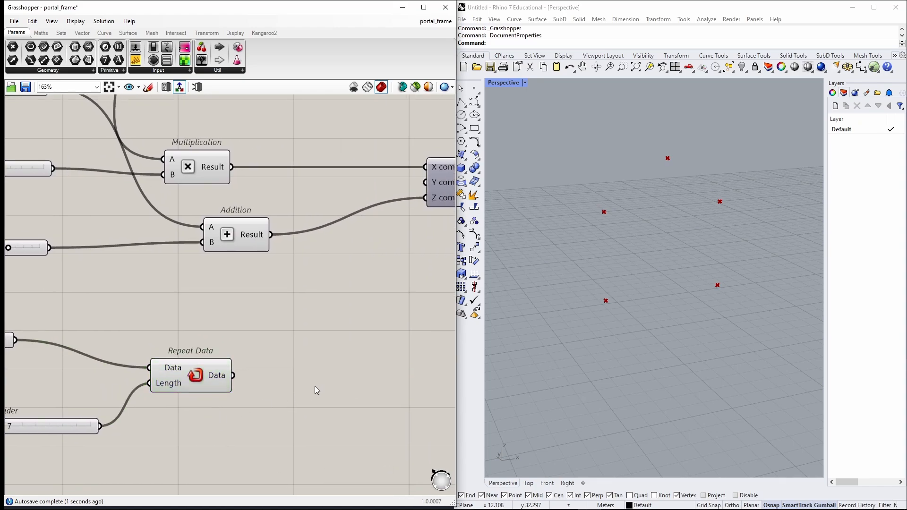
Add a Mass Addition component and feed the Repeat Data output into its Input.
double_click(368, 370)
type("mass")
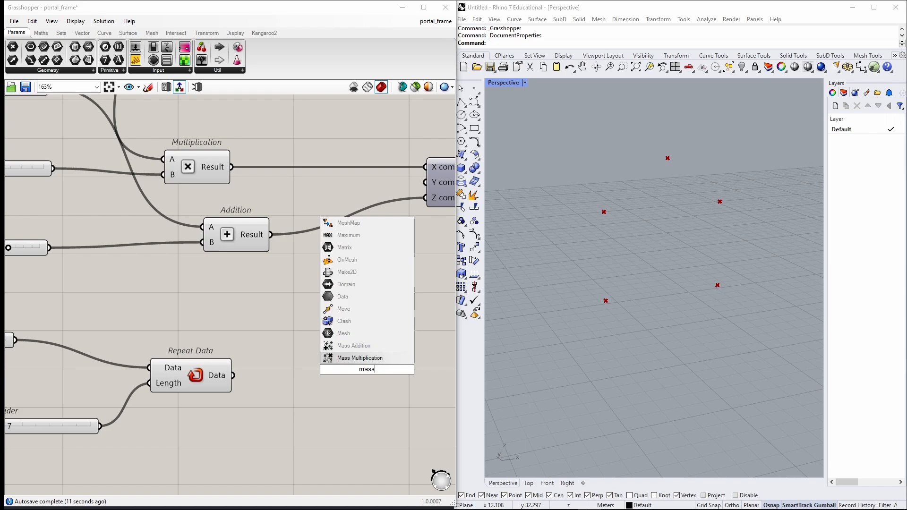
key("Up")
key("Return")
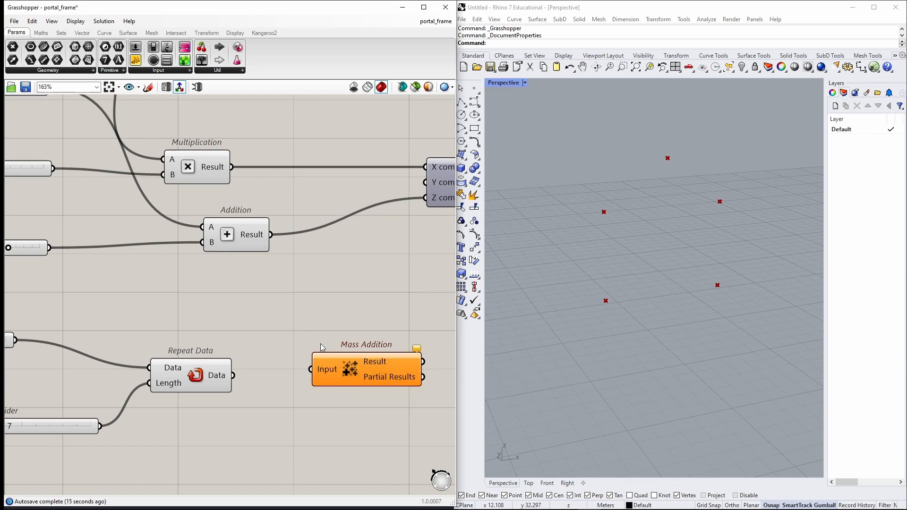
left_click_drag(232, 376, 333, 381)
right_click_drag(397, 340, 268, 331)
left_click(268, 332)
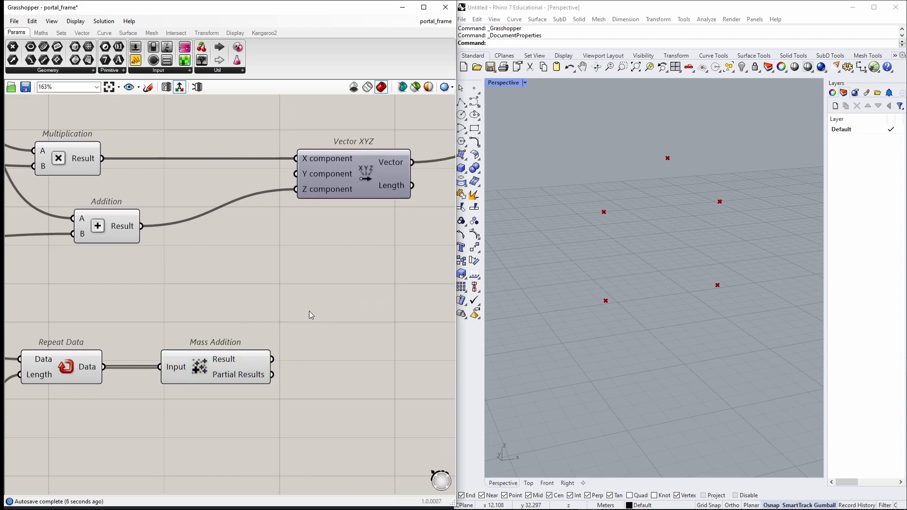
Add a panel showing the Mass Addition Result.
double_click(302, 324)
type("\"")
key("Return")
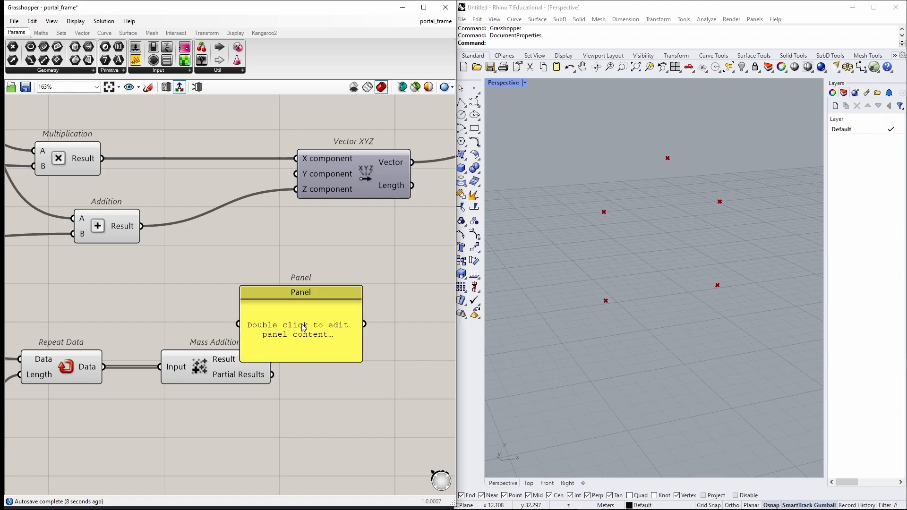
left_click_drag(303, 323, 362, 305)
left_click_drag(272, 359, 303, 309)
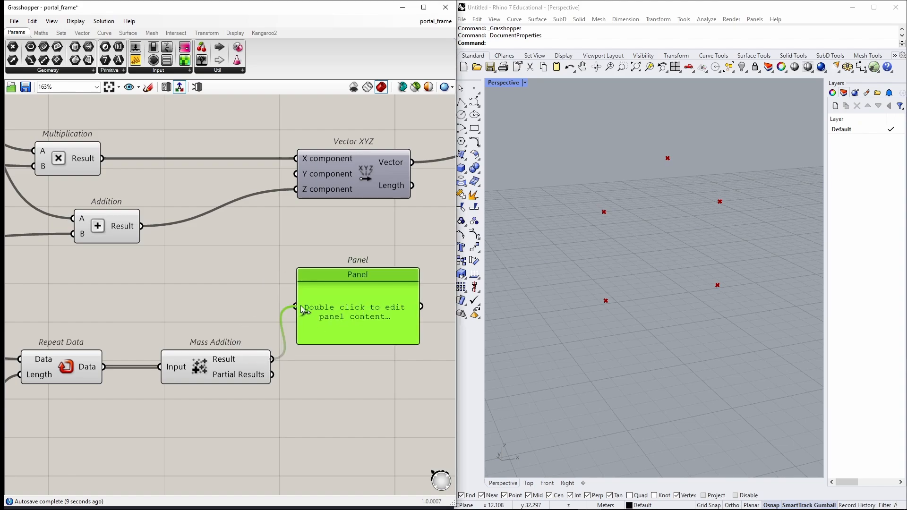
Add a second panel showing the Mass Addition Partial Results.
double_click(318, 398)
type("\"")
key("Return")
left_click_drag(350, 426, 356, 429)
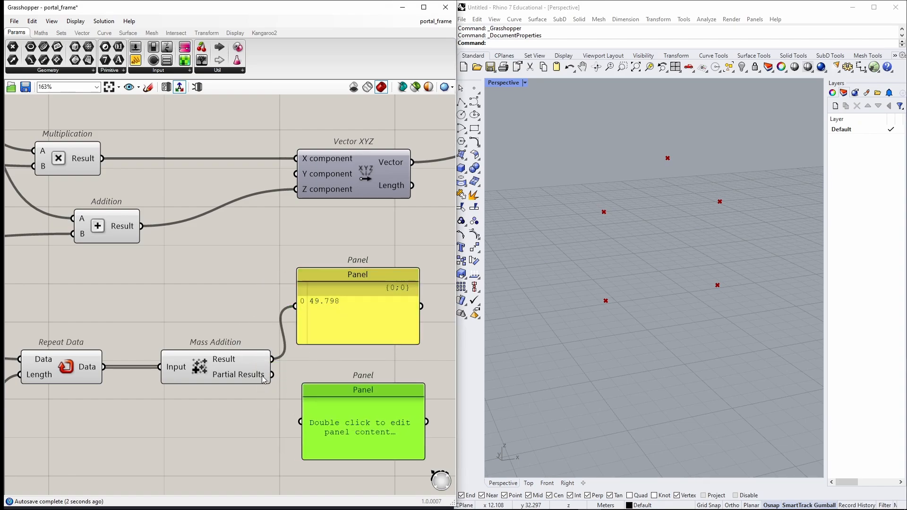
left_click_drag(273, 375, 301, 421)
left_click_drag(355, 412, 349, 424)
Delete the panel showing the Mass Addition Result.
left_click_drag(352, 325, 343, 290)
key("Delete")
Add a Unit Y component and feed the Mass Addition Partial Results into its Factor.
right_click_drag(369, 331, 244, 317)
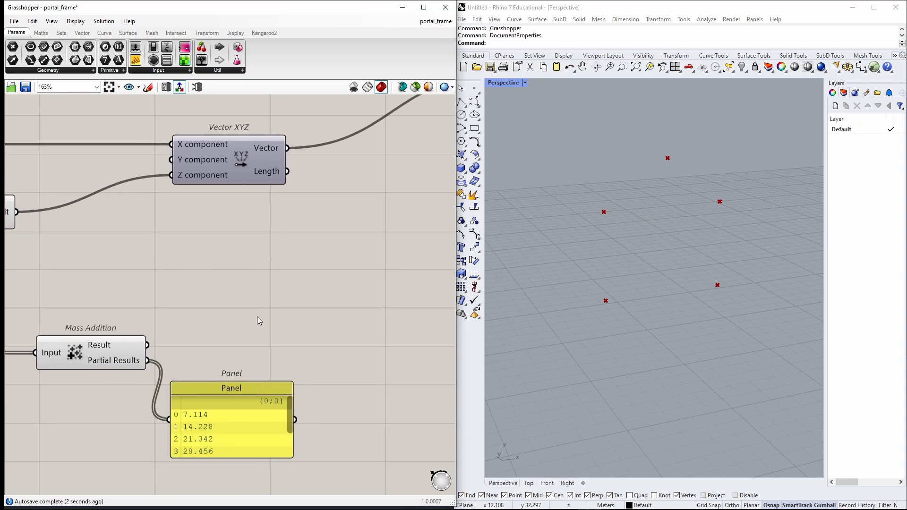
double_click(293, 280)
type("y")
key("Return")
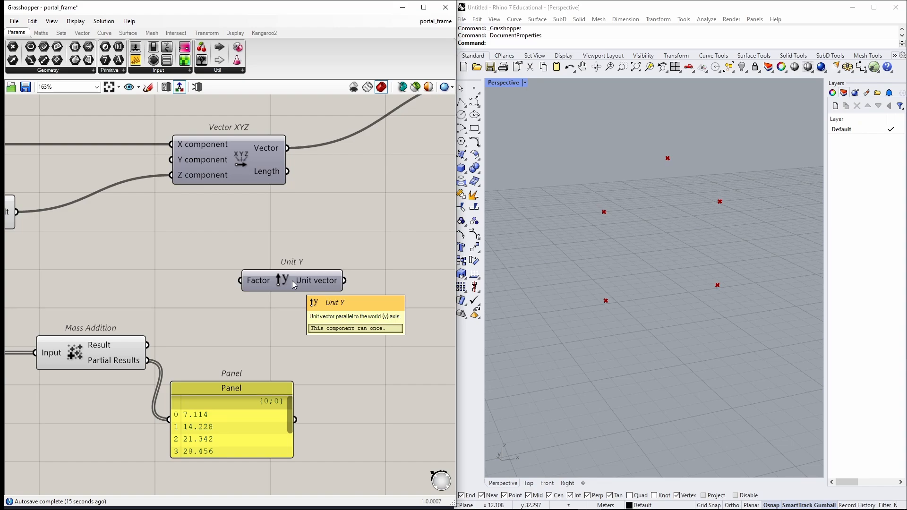
left_click_drag(148, 360, 245, 286)
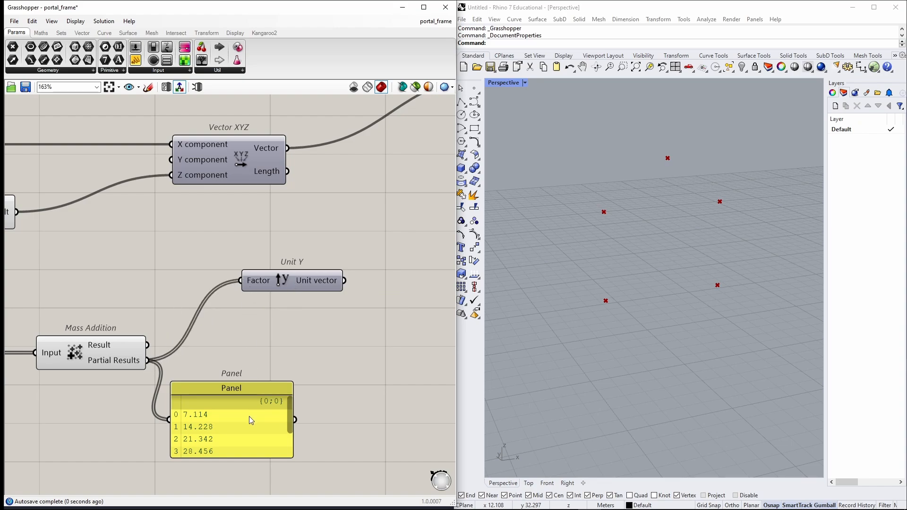
Delete the Partial Results panel and move the Unit Y component beside Mass Addition.
left_click(249, 416)
key("Delete")
left_click_drag(308, 279, 322, 344)
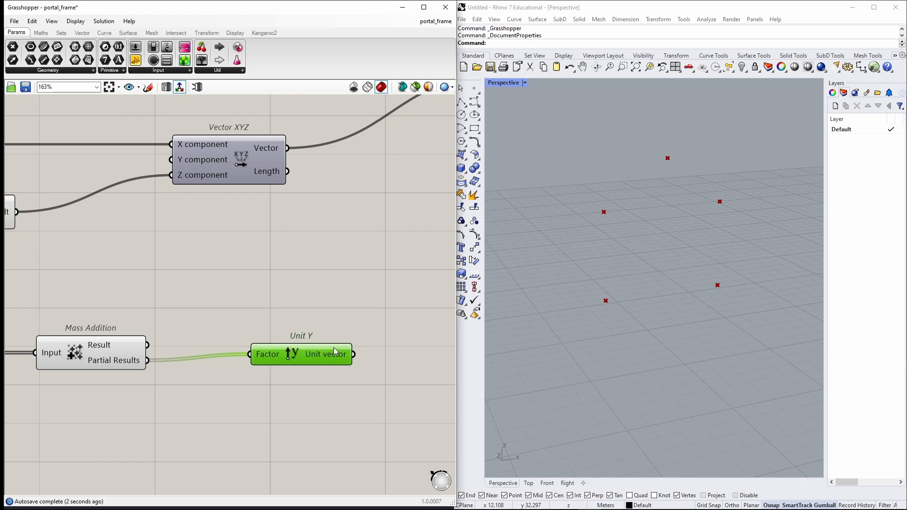
scroll(189, 308, "down", 5)
left_click(244, 296)
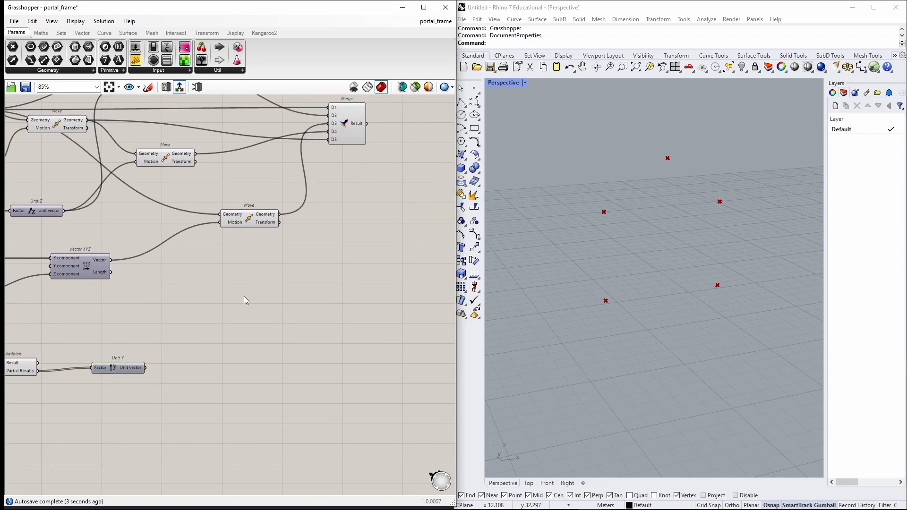
Add a Move component, feeding Unit Y's vector into Motion and the Merge result into Geometry.
double_click(375, 245)
type("move")
key("Return")
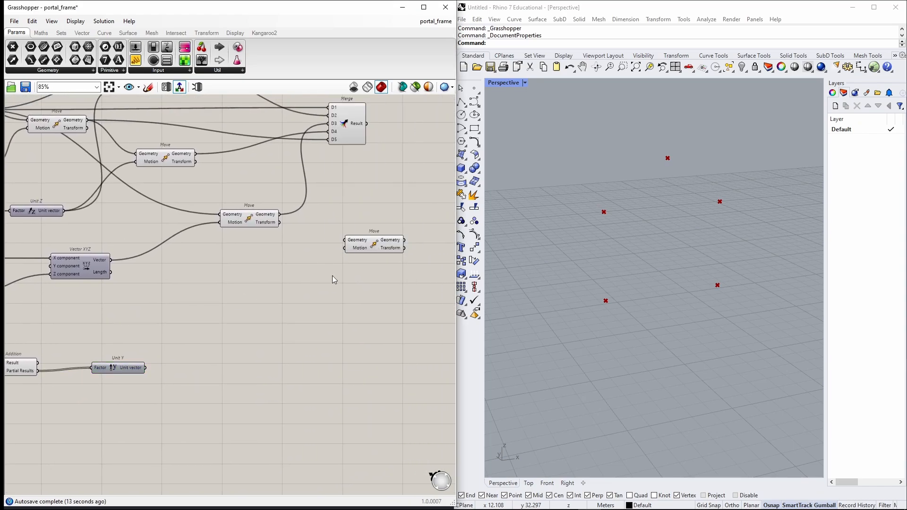
left_click_drag(145, 367, 398, 230)
scroll(398, 230, "up", 3)
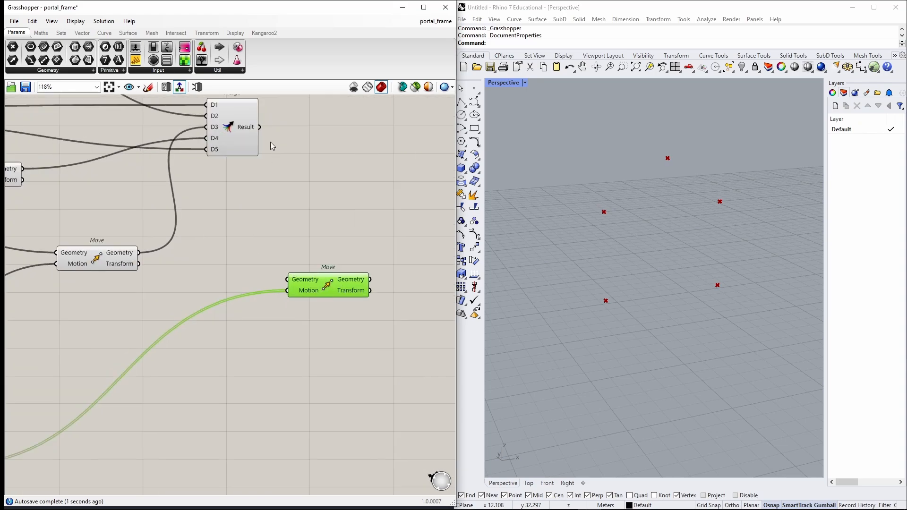
left_click_drag(259, 127, 295, 280)
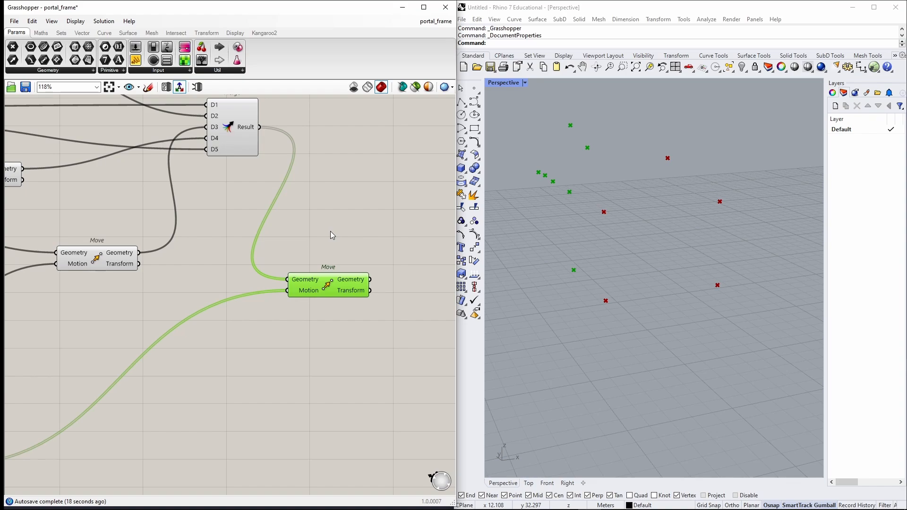
Add two panels beside the new Move component.
double_click(346, 174)
type("//")
key("Return")
left_click_drag(346, 174, 317, 366, "alt")
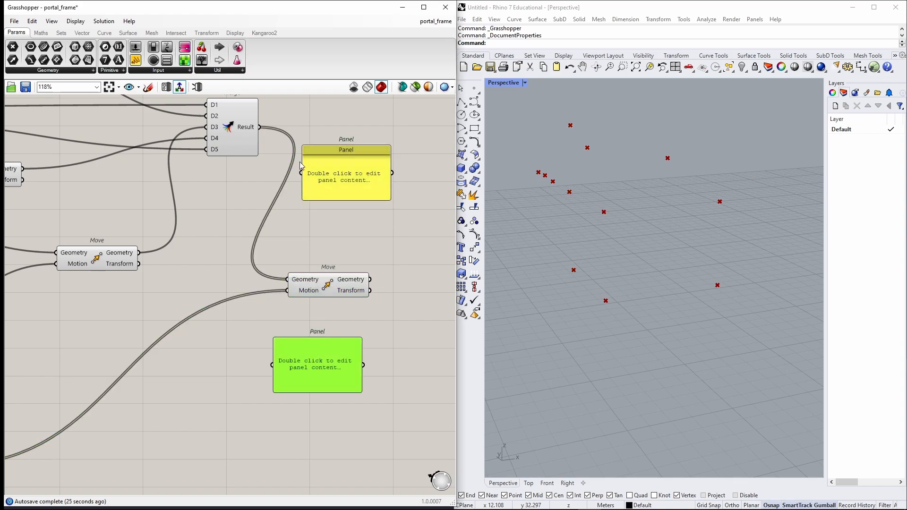
left_click_drag(305, 164, 342, 141)
left_click_drag(301, 376, 291, 394)
right_click_drag(184, 397, 299, 282)
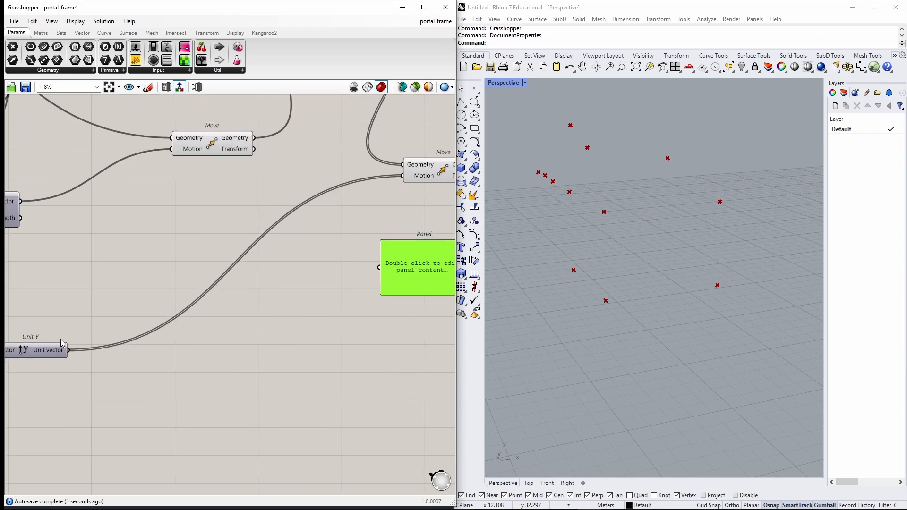
Show Unit Y's vectors and the merged frame points in the two panels, enlarging both panels.
left_click_drag(66, 349, 378, 266)
right_click_drag(373, 212, 211, 301)
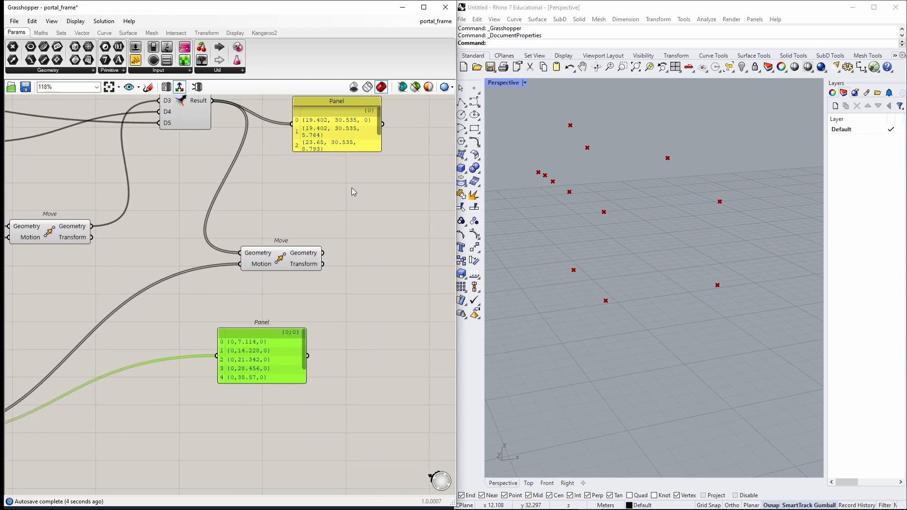
left_click_drag(349, 151, 350, 189)
left_click_drag(263, 382, 259, 414)
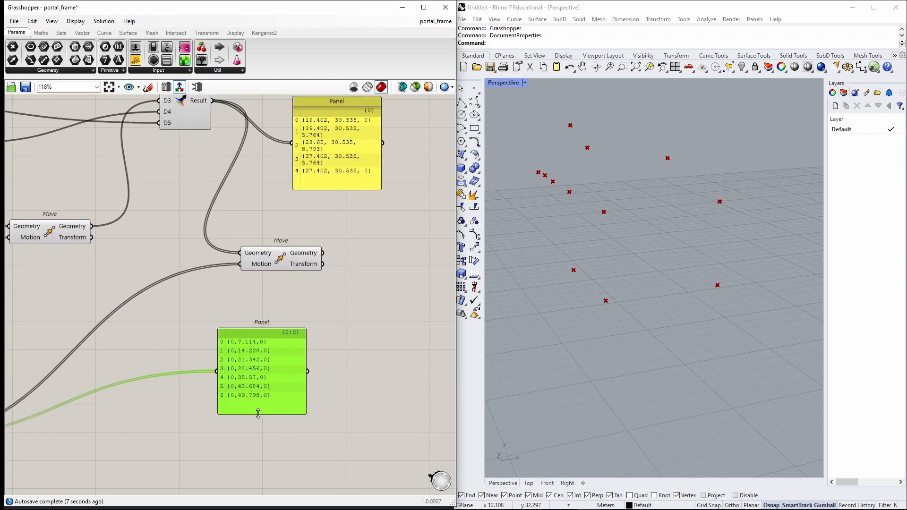
left_click(331, 333)
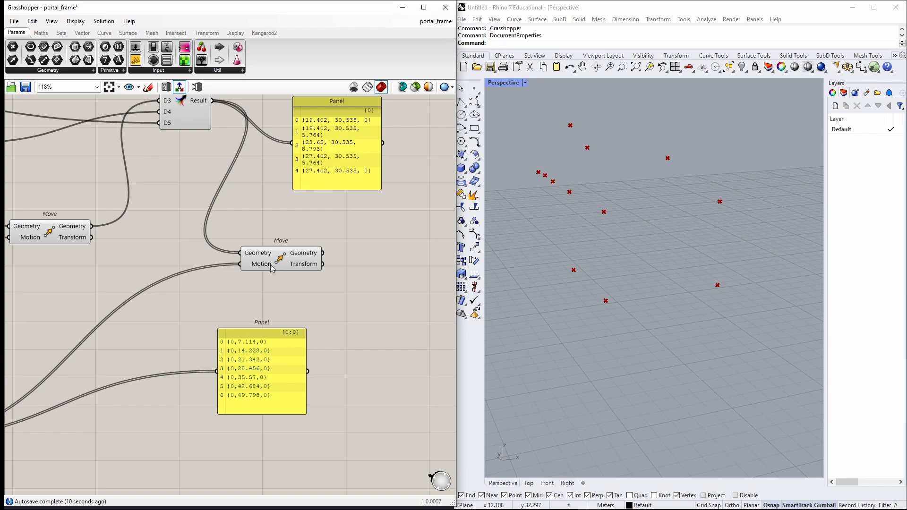
left_click(243, 343)
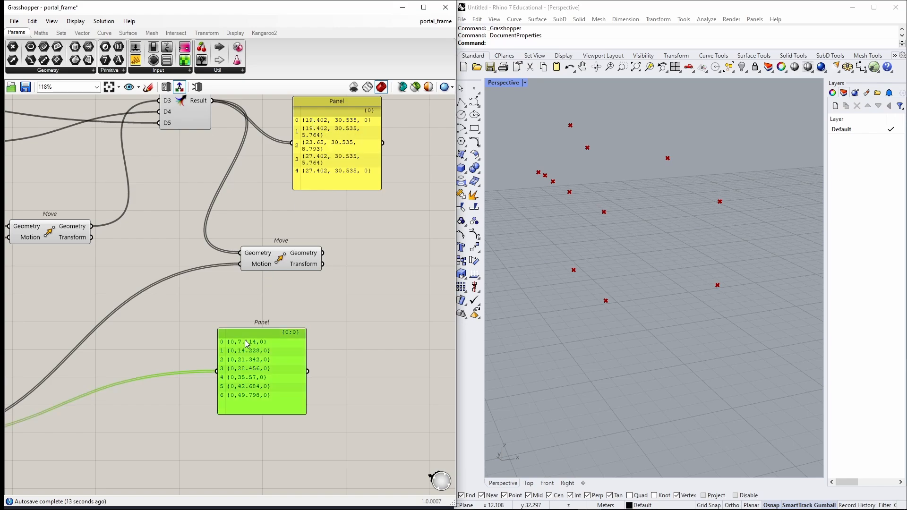
left_click(251, 309)
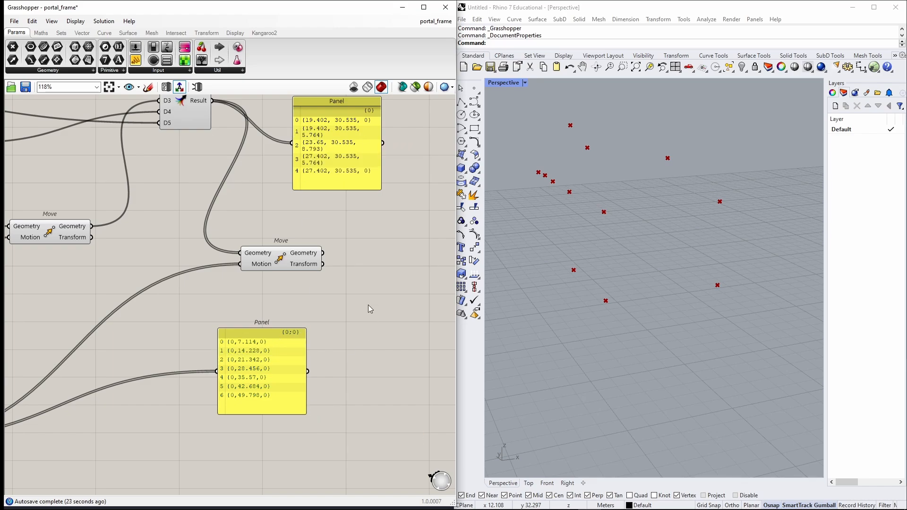
right_click_drag(370, 261, 375, 284)
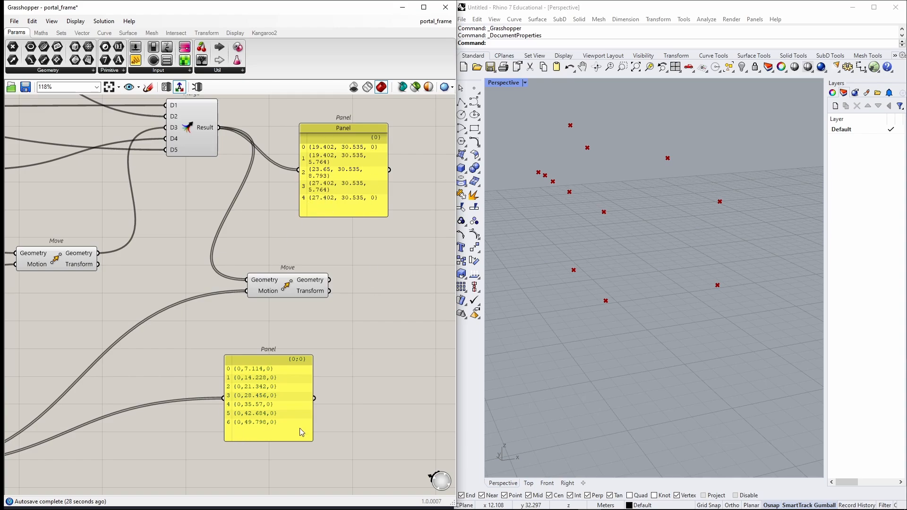
right_click_drag(595, 211, 616, 117)
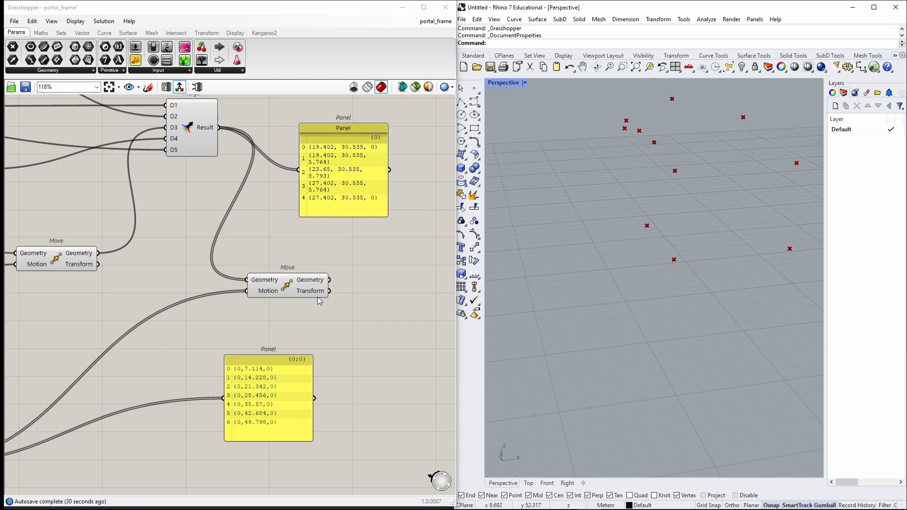
Graft the Move component's Motion input.
right_click(268, 292)
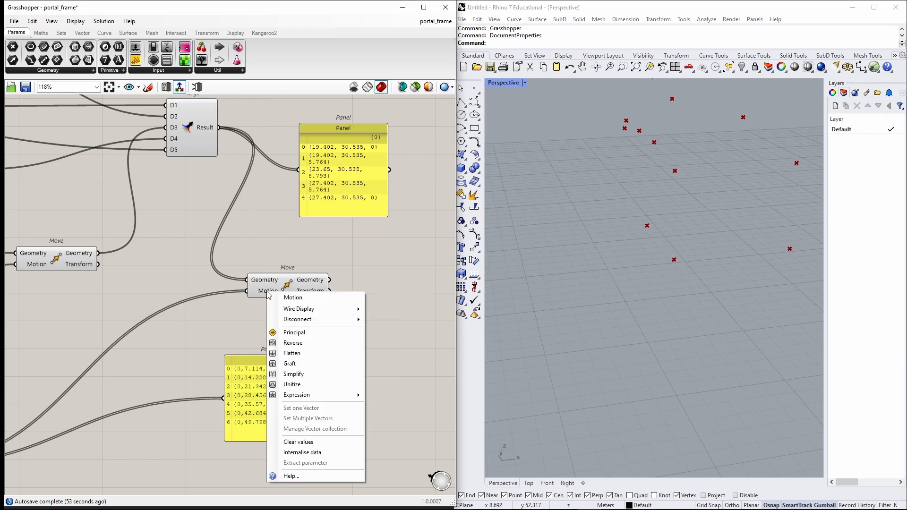
left_click(305, 364)
mouse_move(594, 235)
right_mouse_down()
mouse_move(618, 242)
mouse_move(598, 232)
right_mouse_up()
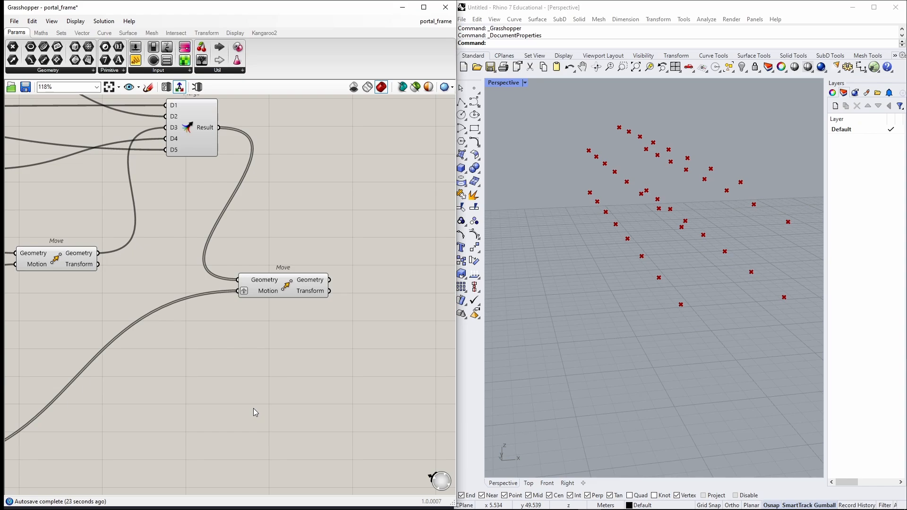
Add a panel and connect Unit Y's vector output to it.
right_click_drag(140, 420, 276, 284)
double_click(287, 309)
type("//")
key("Return")
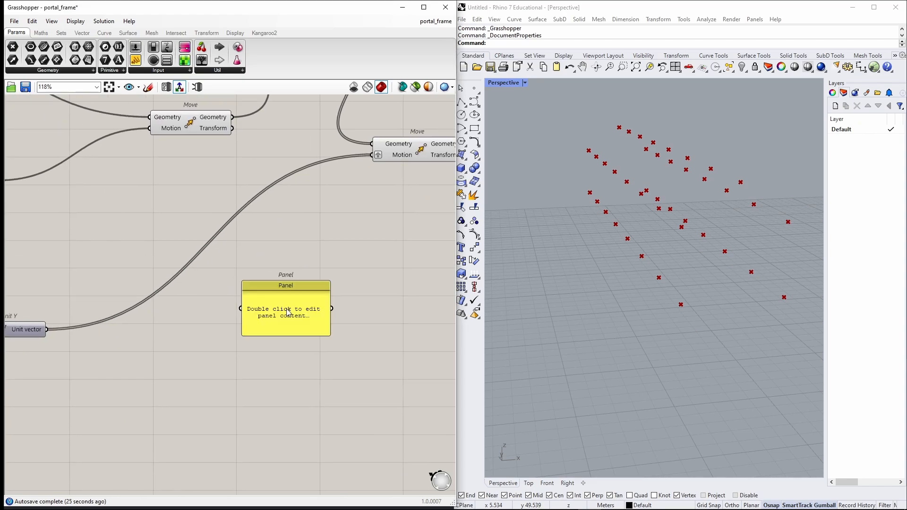
left_click_drag(47, 330, 365, 271)
left_click_drag(357, 302, 354, 332)
right_click_drag(31, 343, 108, 327)
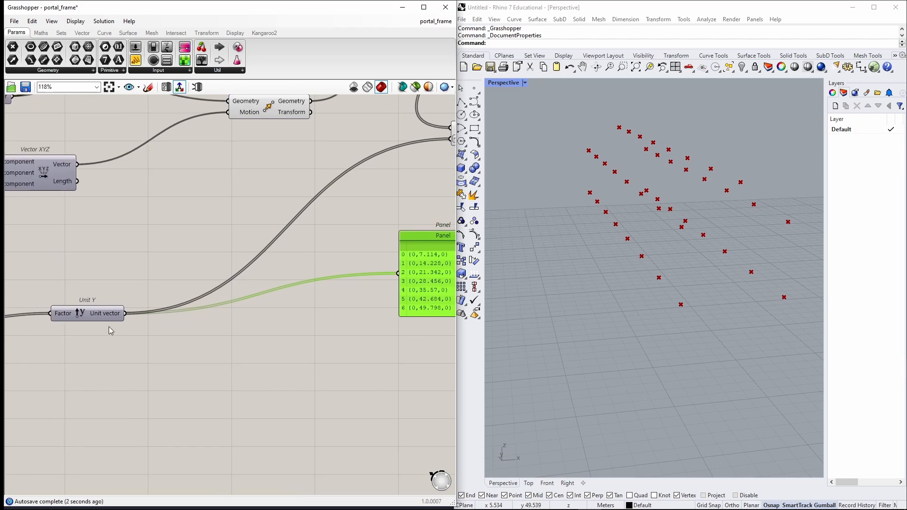
right_click_drag(291, 282, 170, 302)
Add a second panel showing the points output by the new Move component.
scroll(349, 250, "up", 5)
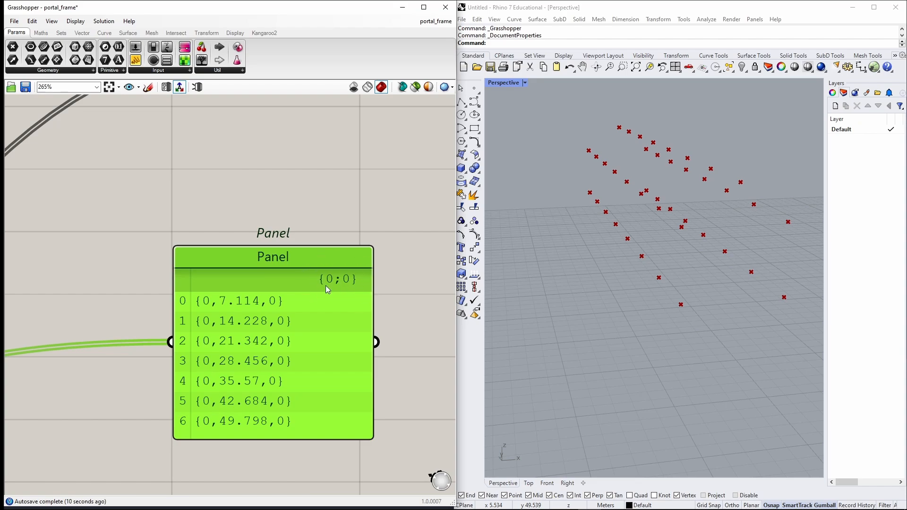
scroll(343, 237, "down", 5)
right_click_drag(391, 144, 263, 219)
scroll(263, 219, "up", 3)
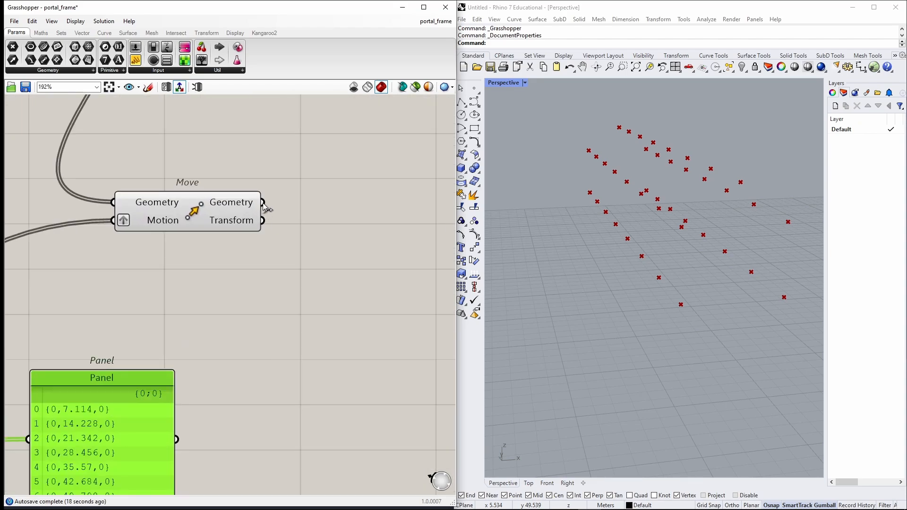
double_click(344, 207)
type("\"")
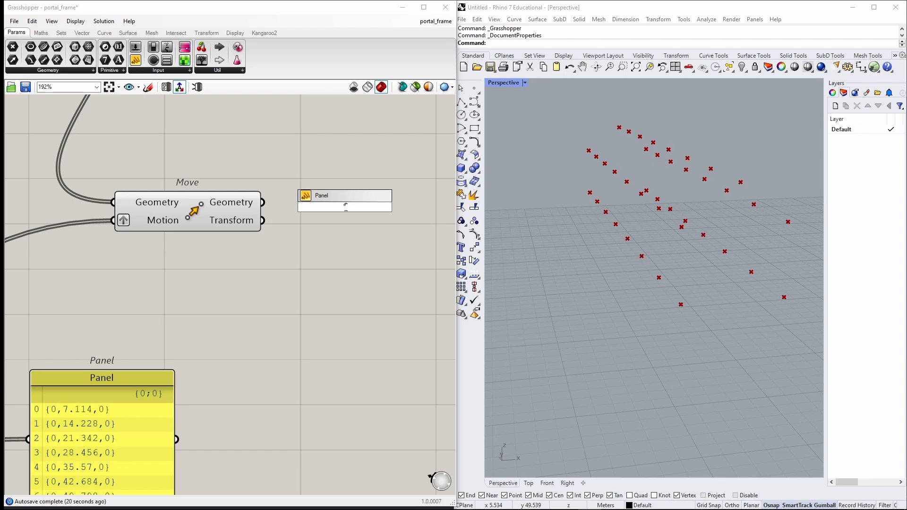
key("Return")
left_click_drag(368, 193, 405, 194)
left_click_drag(263, 203, 307, 207)
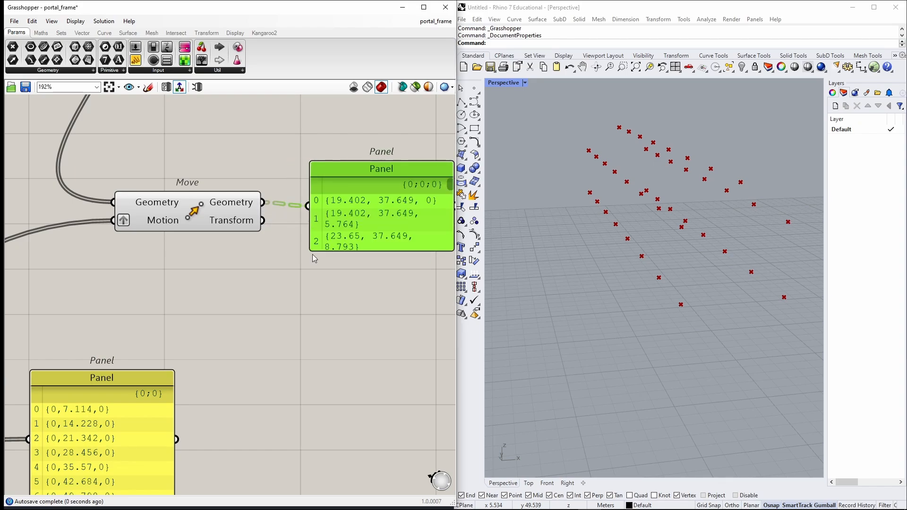
Delete the two inspection panels.
right_click_drag(449, 203, 371, 210)
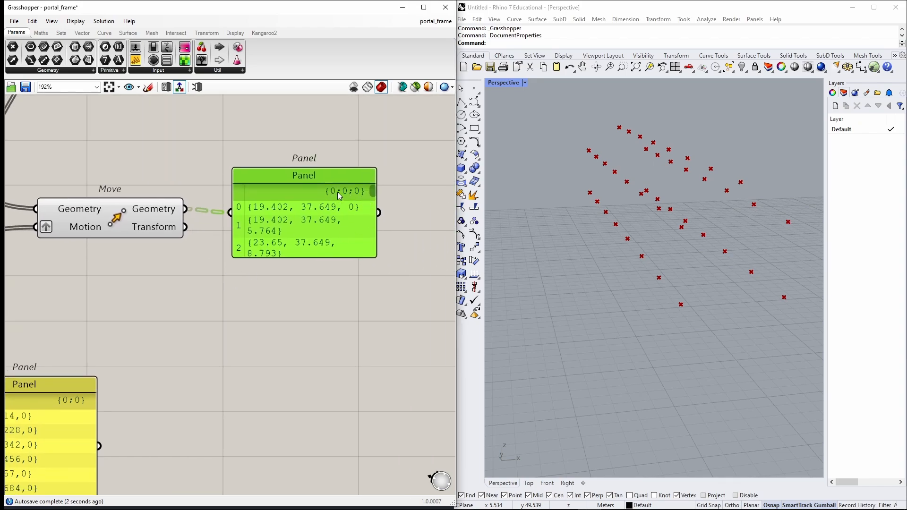
scroll(357, 195, "down", 2)
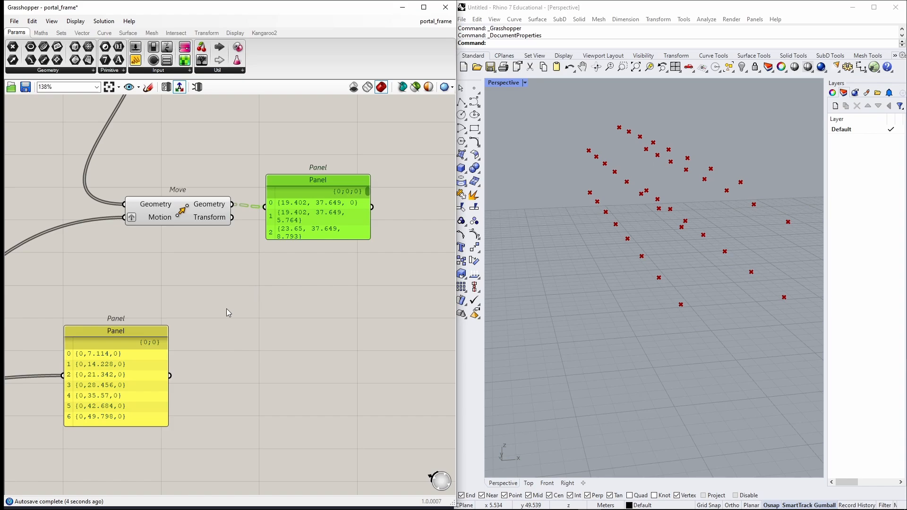
scroll(143, 341, "up", 1)
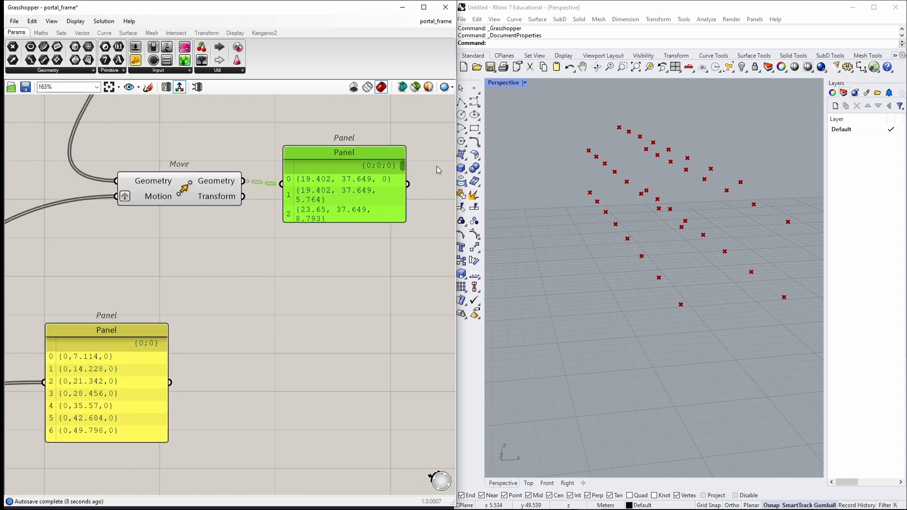
left_click_drag(380, 180, 379, 219)
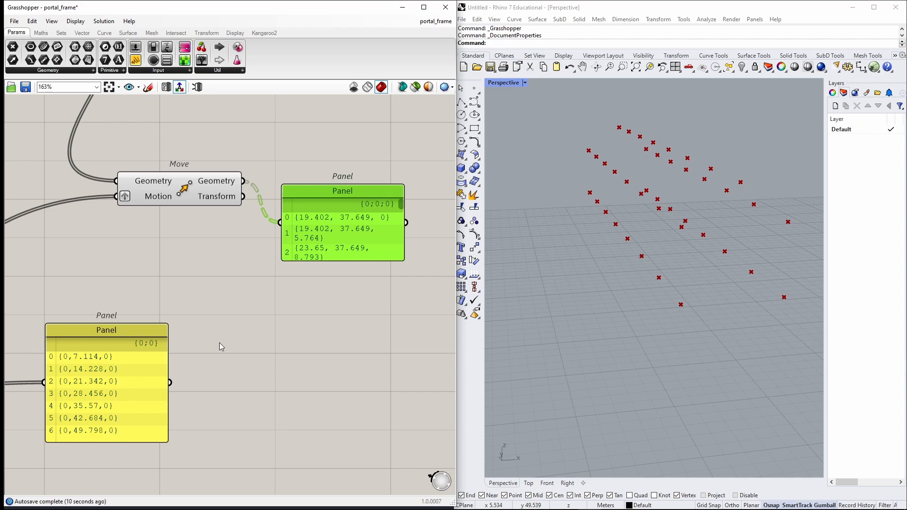
key("Delete")
left_click(164, 360)
key("Delete")
left_click(140, 161)
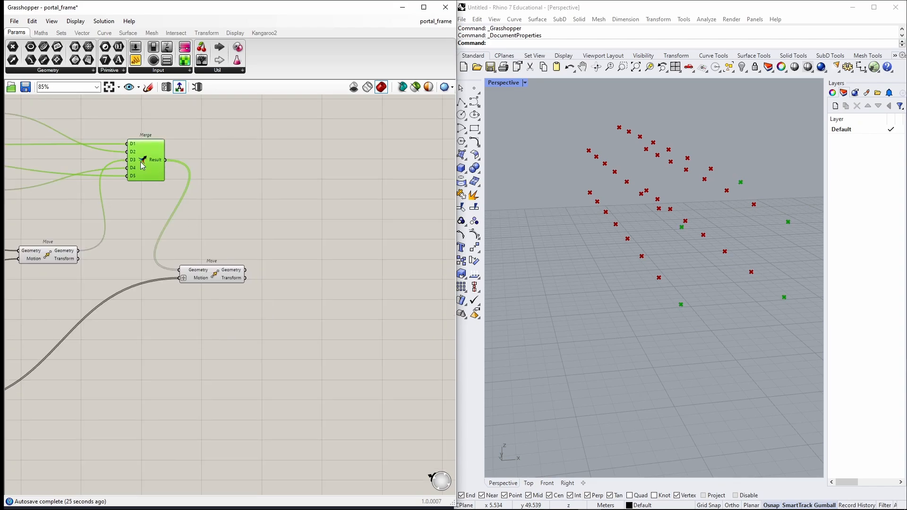
right_click_drag(689, 246, 687, 282)
left_click(316, 214)
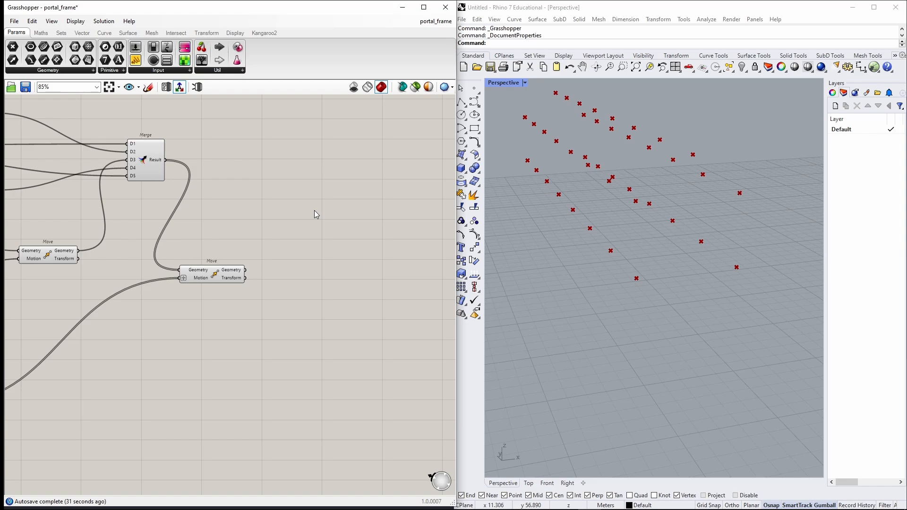
Add a Merge component combining the original frame points (D1) with the moved points (D2).
double_click(316, 214)
type("merge")
key("Return")
left_click_drag(165, 160, 291, 206)
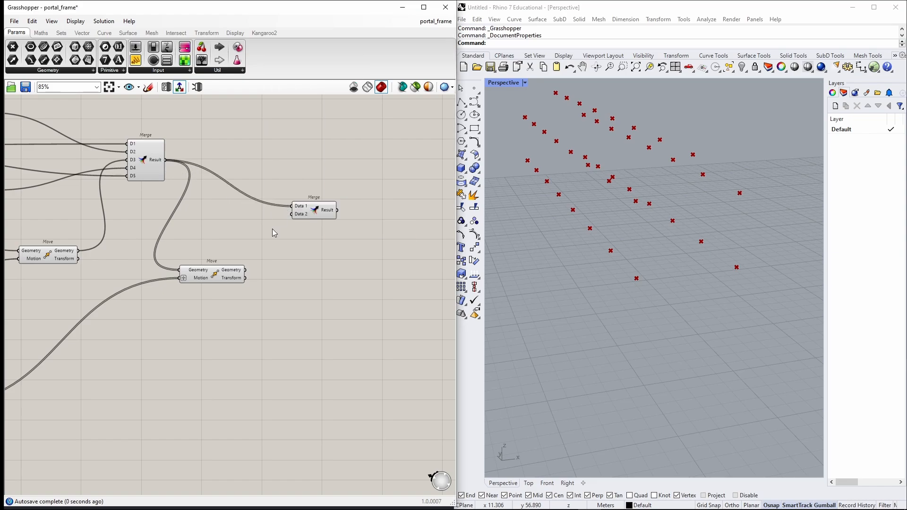
left_click_drag(247, 273, 292, 214)
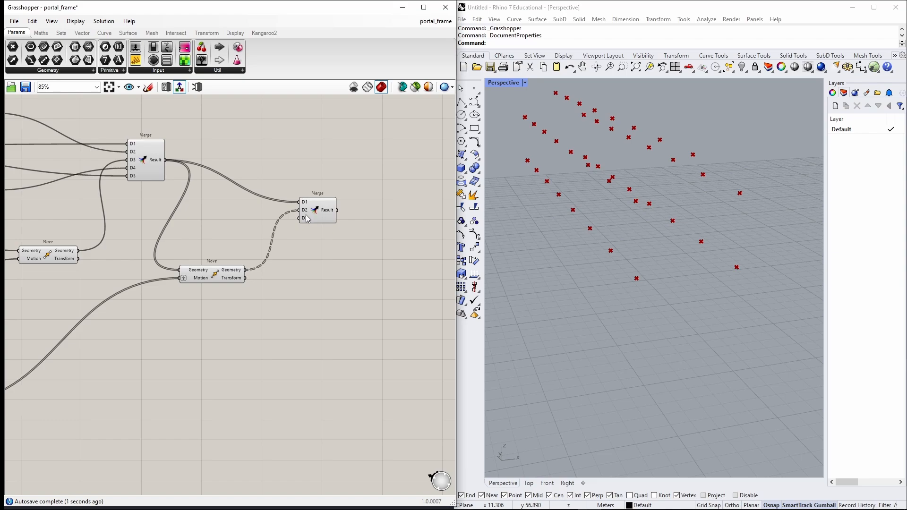
Inspect the new Merge result in a temporary enlarged panel and delete that panel.
scroll(325, 221, "up", 5)
scroll(326, 221, "up", 2)
left_click(345, 223)
scroll(328, 237, "down", 4)
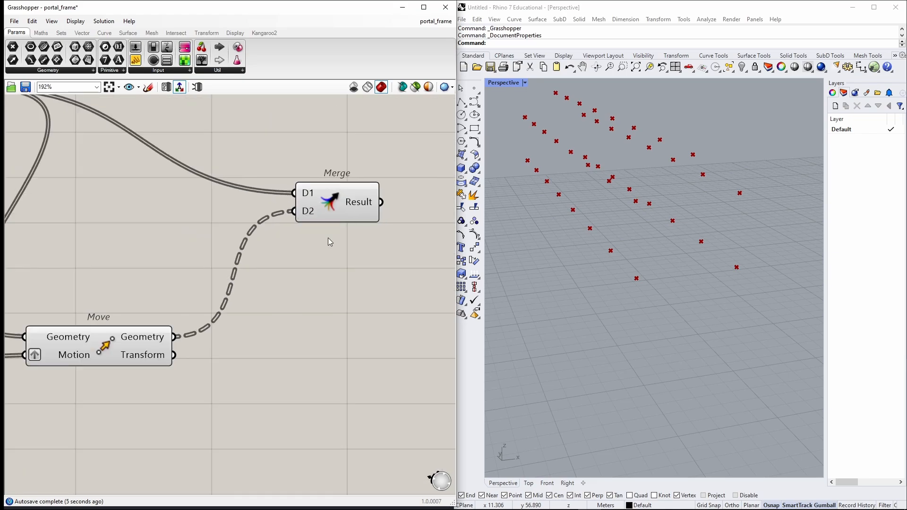
right_click_drag(328, 237, 206, 268)
double_click(350, 236)
type("panel")
key("Return")
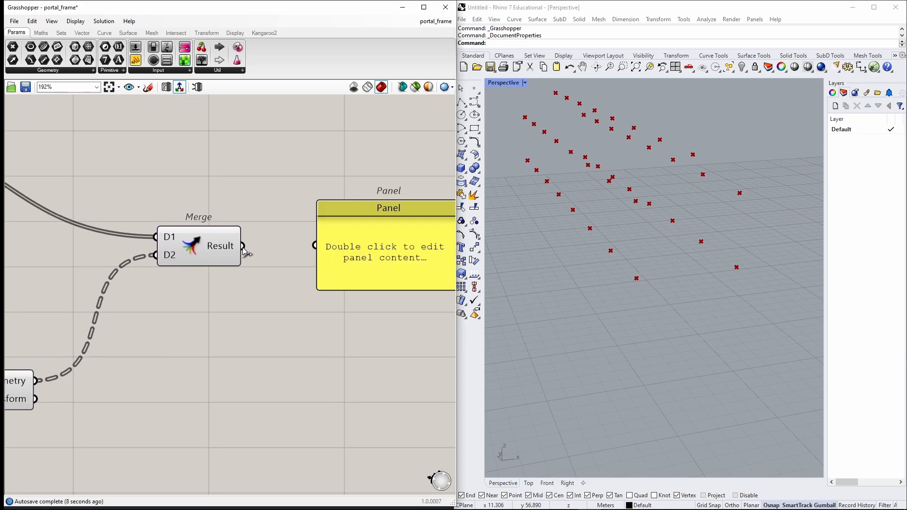
left_click_drag(242, 246, 316, 245)
left_click_drag(380, 250, 356, 208)
left_click_drag(365, 249, 340, 404)
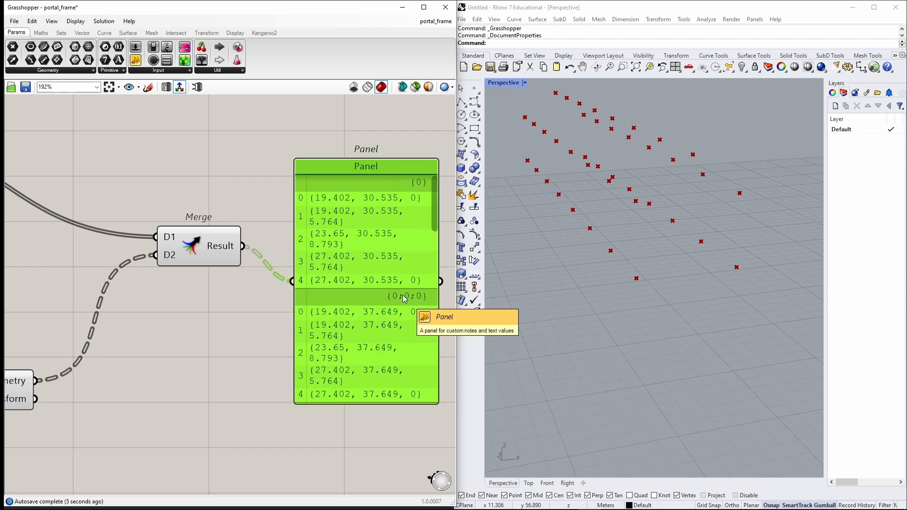
scroll(405, 299, "down", 3)
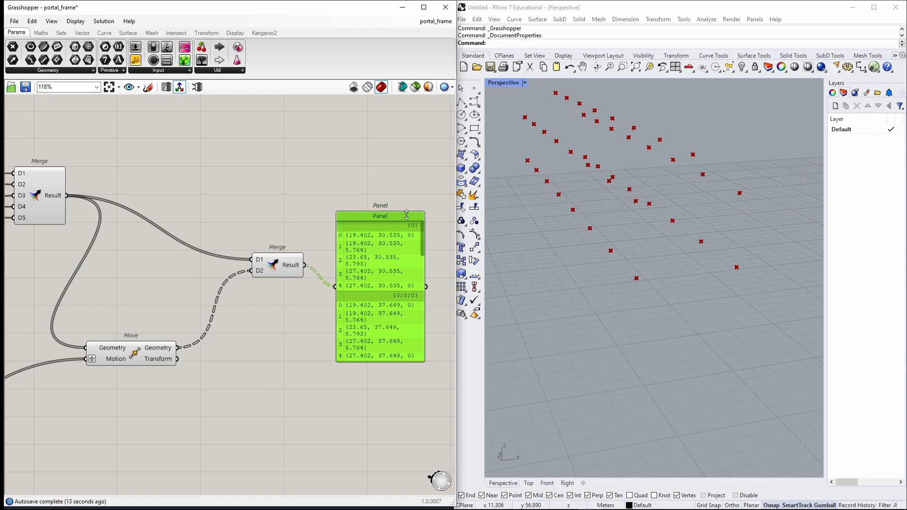
left_click_drag(379, 293, 382, 271)
key("Delete")
Add a Path Mapper component and feed the new Merge result into it.
right_click_drag(384, 272, 267, 285)
double_click(284, 282)
type("path")
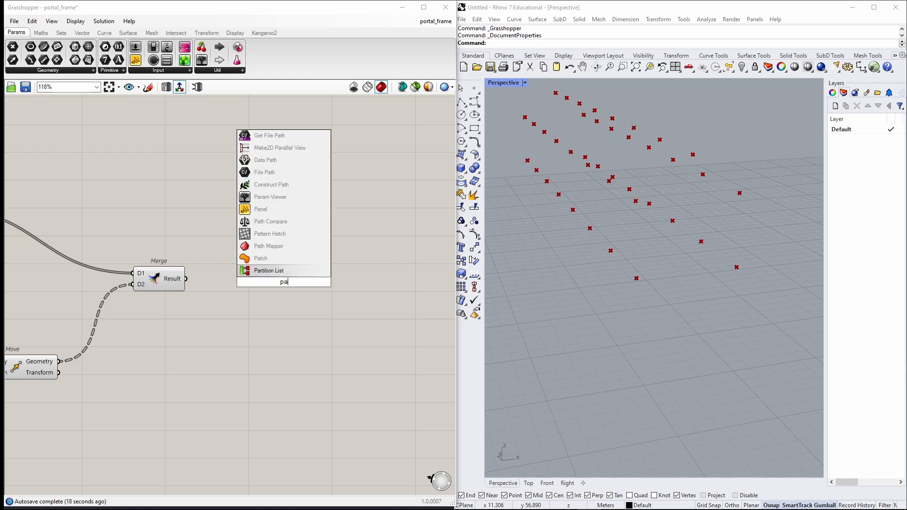
key("Up")
key("Up")
key("Up")
key("Up")
key("Return")
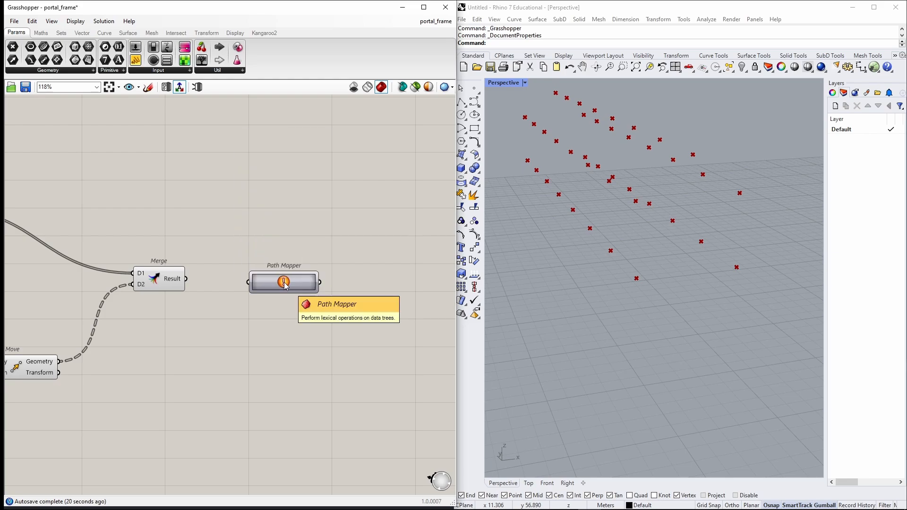
scroll(203, 288, "up", 2)
left_click_drag(179, 275, 318, 279)
Define the Path Mapper mappings {A} to {A} and {A;B;C} to {C+1}.
double_click(319, 278)
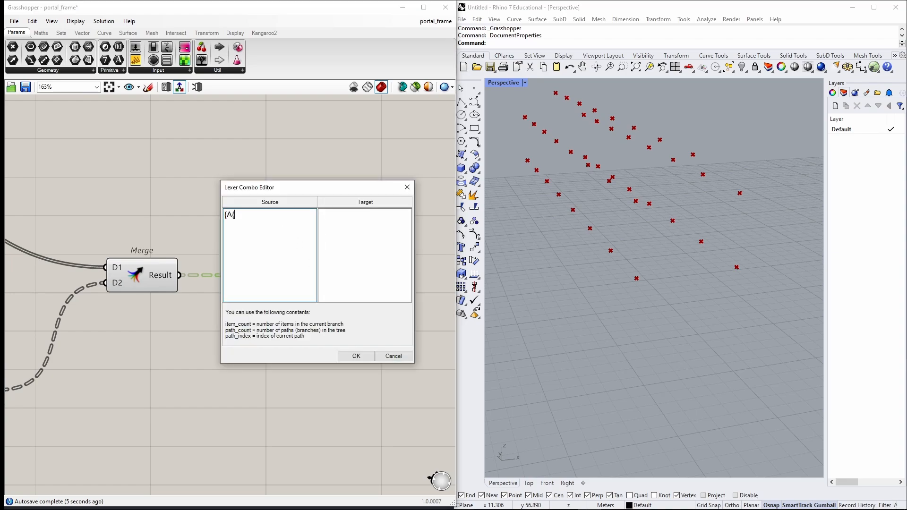
left_click(359, 219)
type("{A")
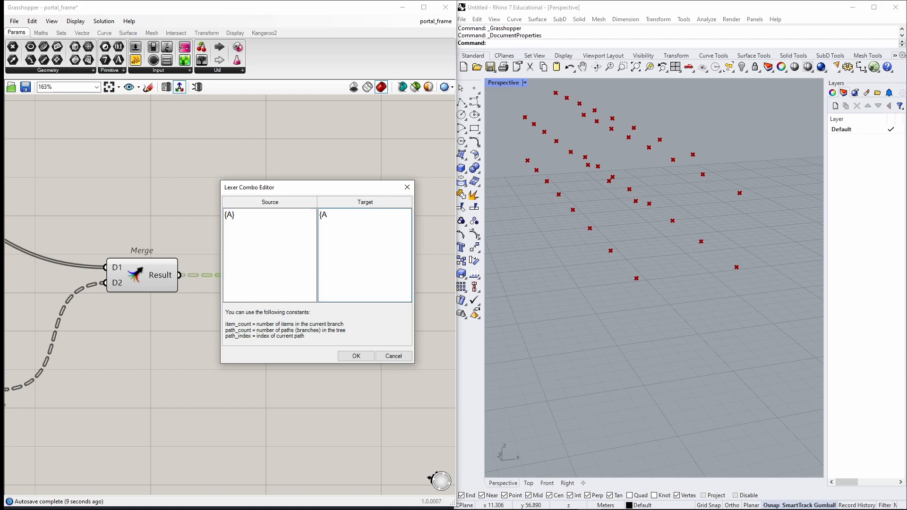
type("}")
left_click(246, 218)
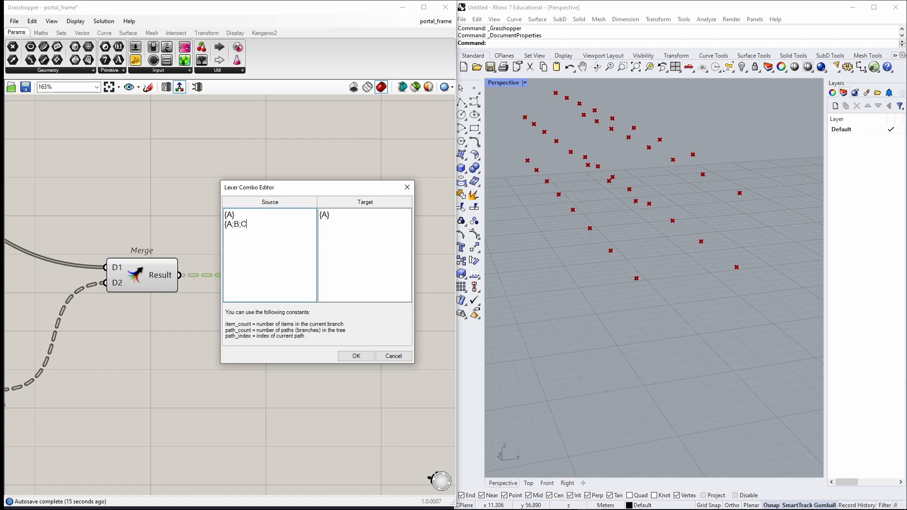
type("{A;B;C}")
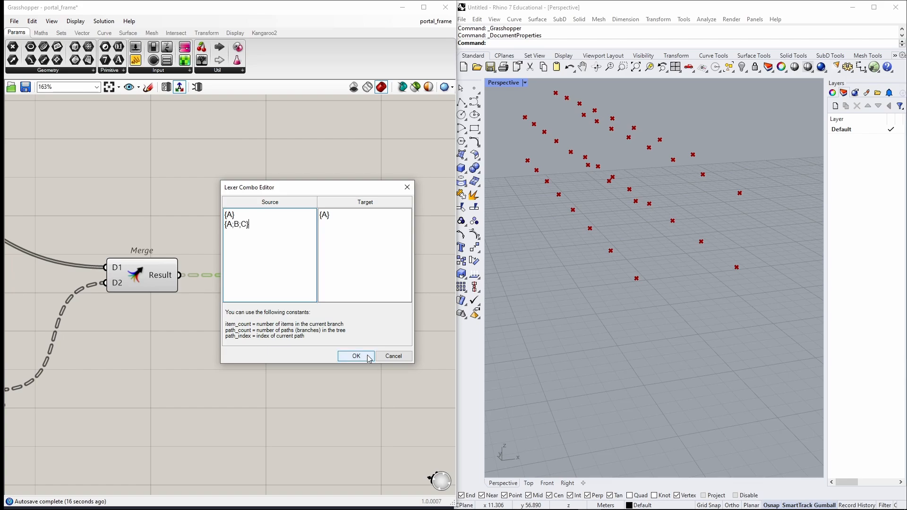
left_click(349, 218)
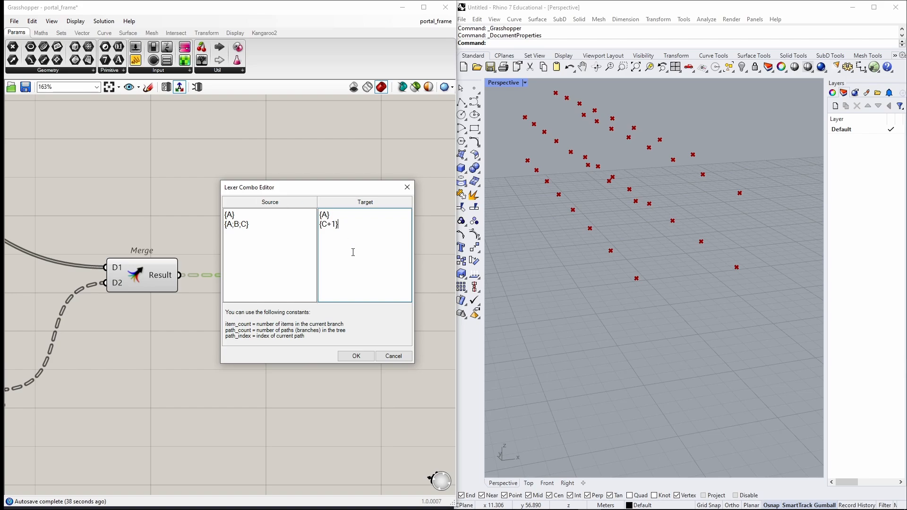
left_click(356, 356)
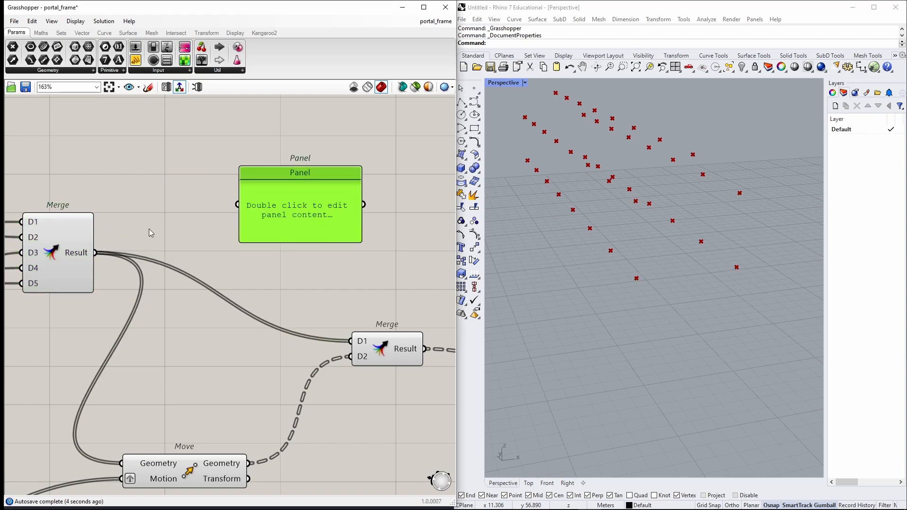
Preview the original frame points in a panel and delete that panel.
left_click_drag(95, 253, 240, 206)
scroll(237, 180, "down", 1)
left_click(62, 224)
scroll(303, 161, "up", 2)
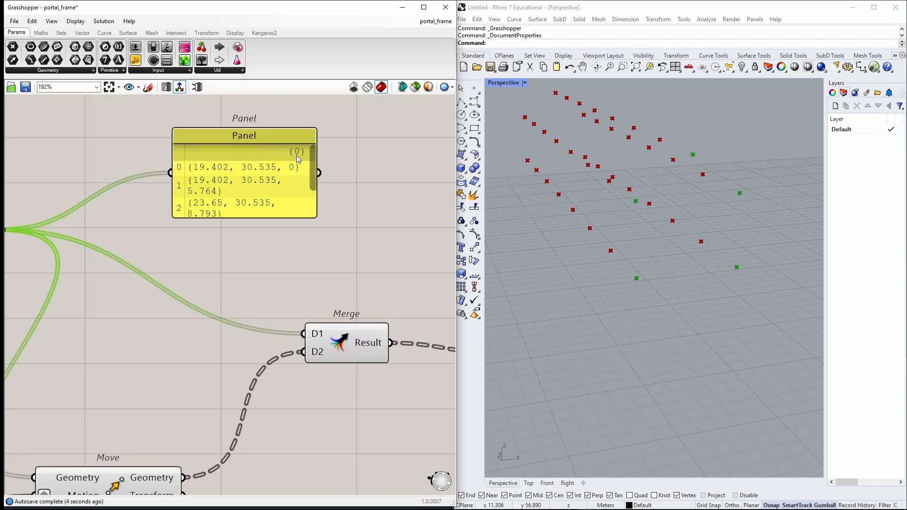
left_click_drag(281, 170, 258, 163)
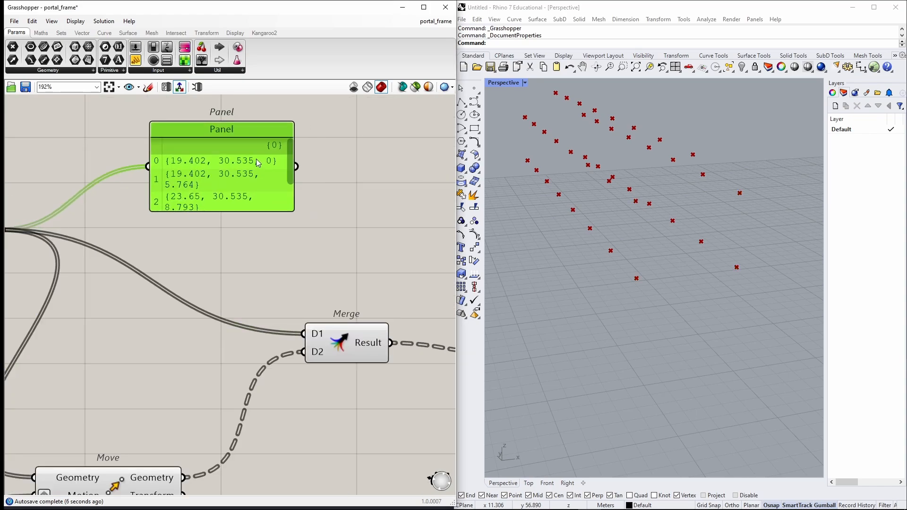
key("Delete")
scroll(302, 208, "down", 2)
right_click_drag(300, 209, 156, 193)
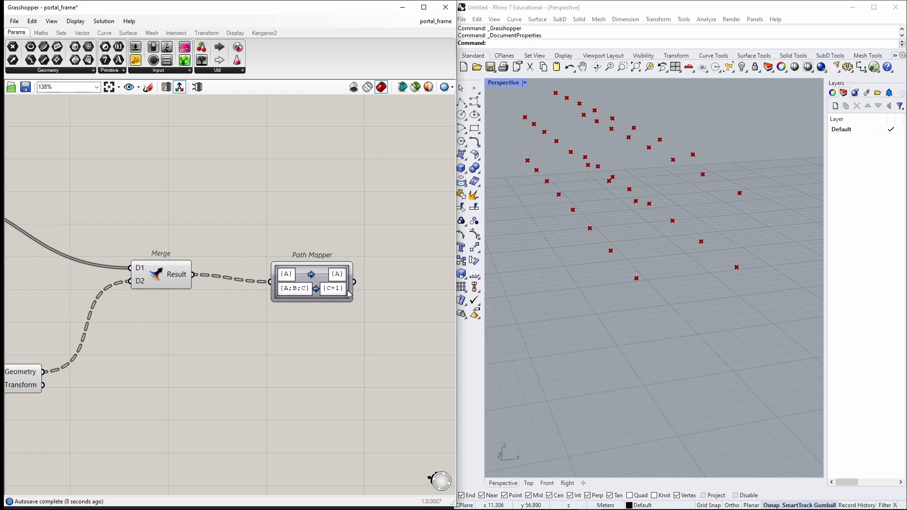
Add an enlarged panel showing the Path Mapper's output.
double_click(411, 235)
type("//")
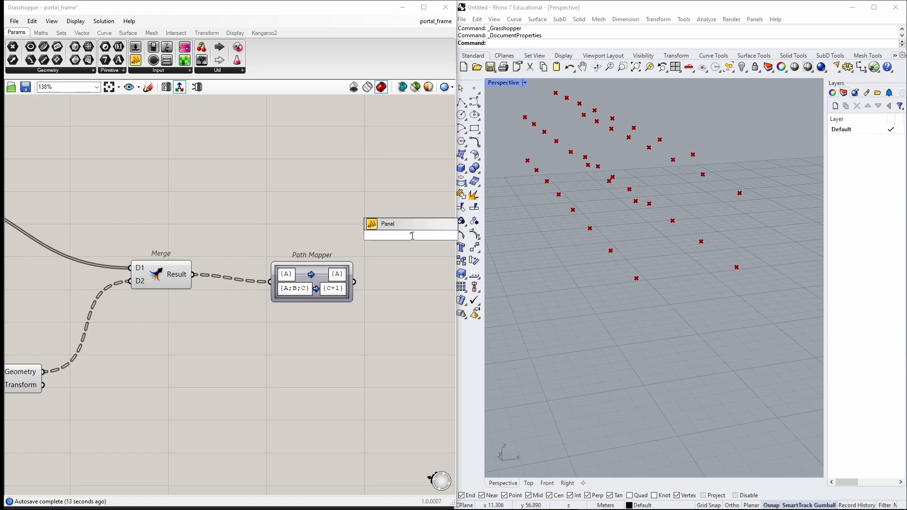
key("Return")
left_click_drag(312, 282, 274, 251)
left_click_drag(316, 251, 356, 236)
left_click_drag(412, 269, 412, 385)
right_click_drag(302, 343, 272, 335)
Add a second enlarged panel showing the new Merge result.
double_click(192, 310)
type("//")
key("Return")
left_click_drag(192, 310, 225, 326)
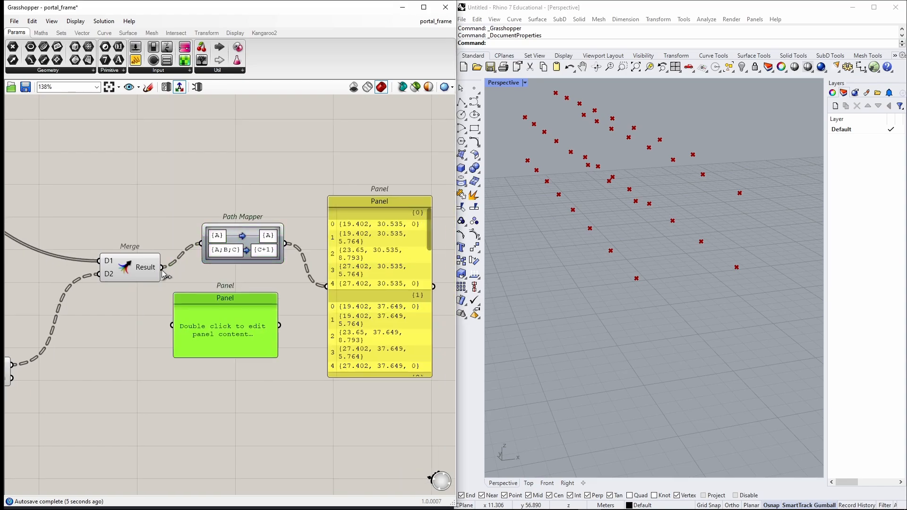
left_click_drag(162, 267, 172, 325)
left_click_drag(216, 355, 216, 421)
scroll(273, 341, "up", 2)
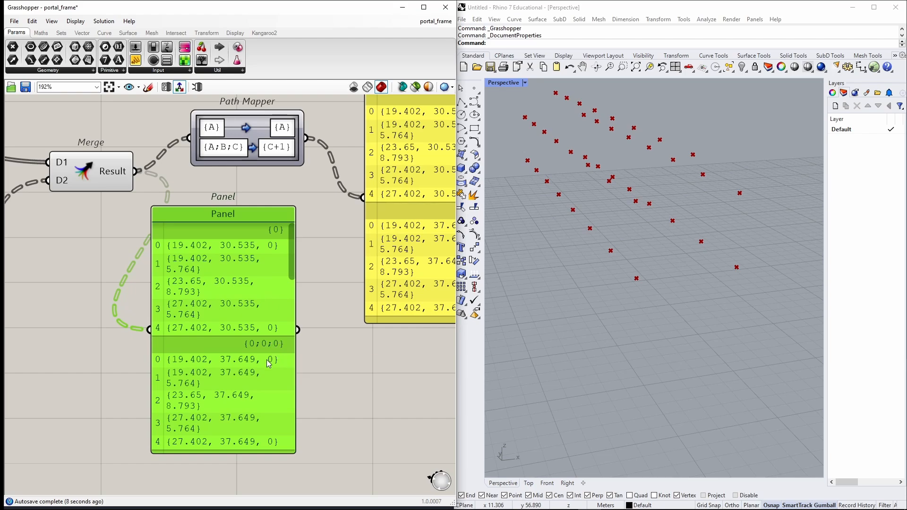
right_click_drag(258, 365, 284, 336)
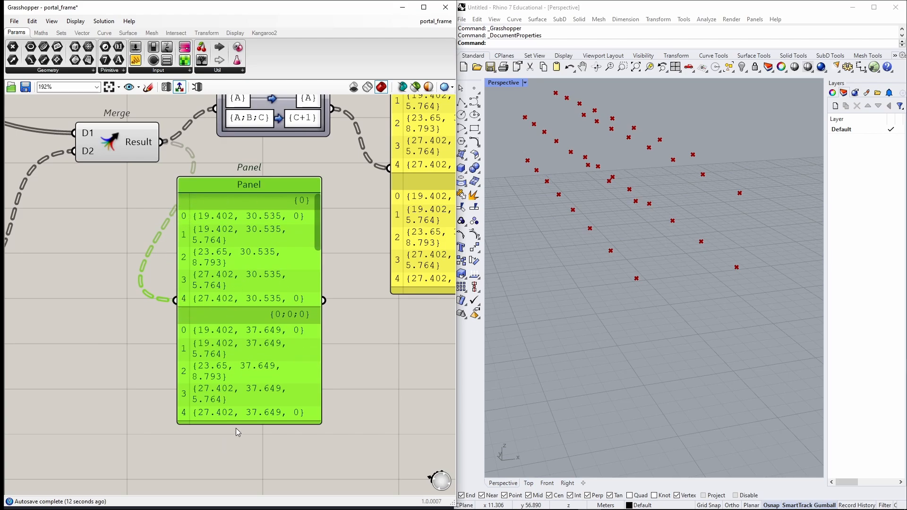
left_click_drag(237, 420, 238, 446)
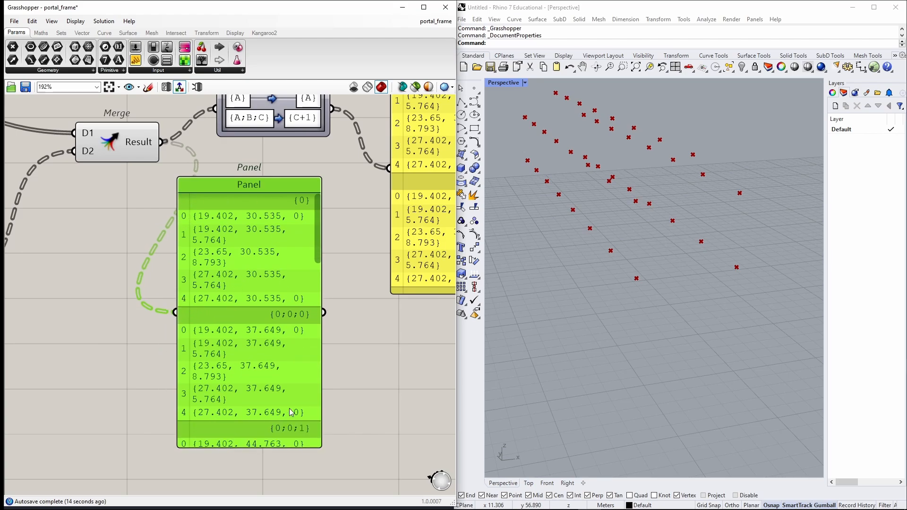
Delete the Merge result preview panel and the Path Mapper output panel.
scroll(291, 412, "down", 2)
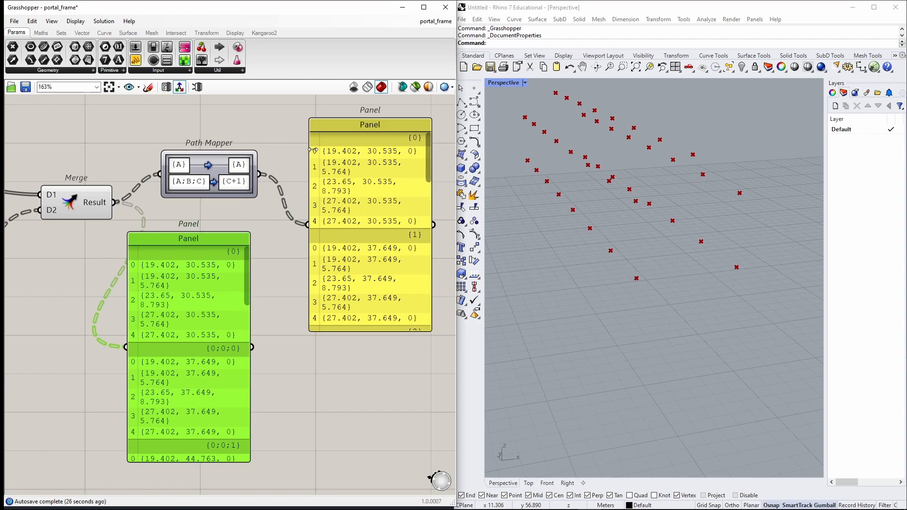
left_click_drag(212, 316, 164, 323)
key("Delete")
right_click_drag(343, 268, 265, 304)
left_click_drag(268, 306, 305, 253)
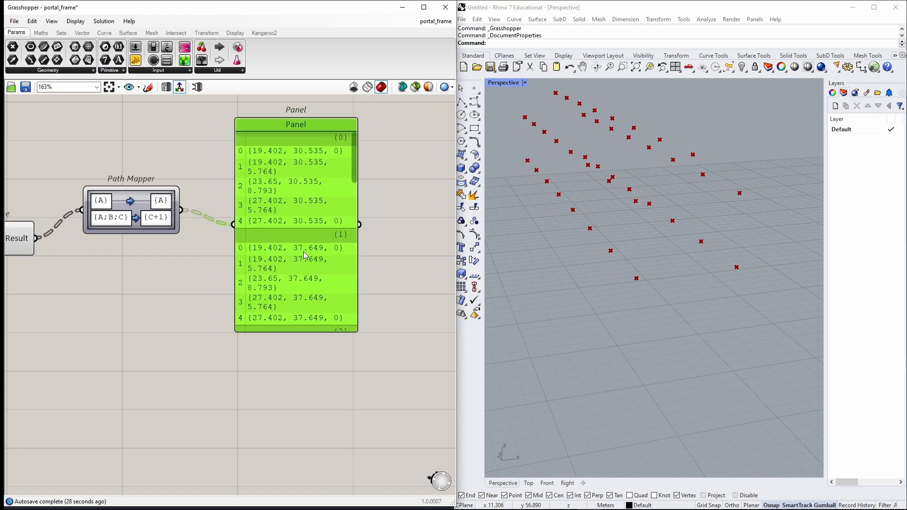
key("Delete")
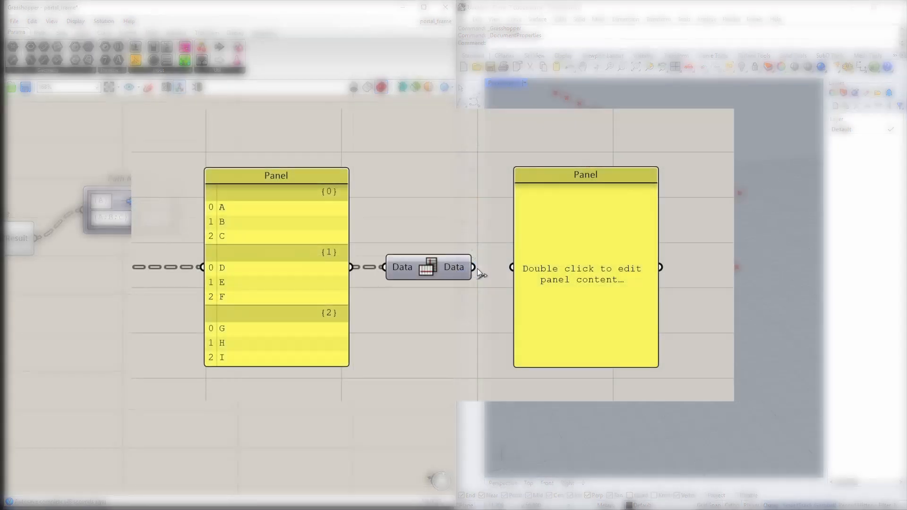
left_click_drag(474, 268, 512, 267)
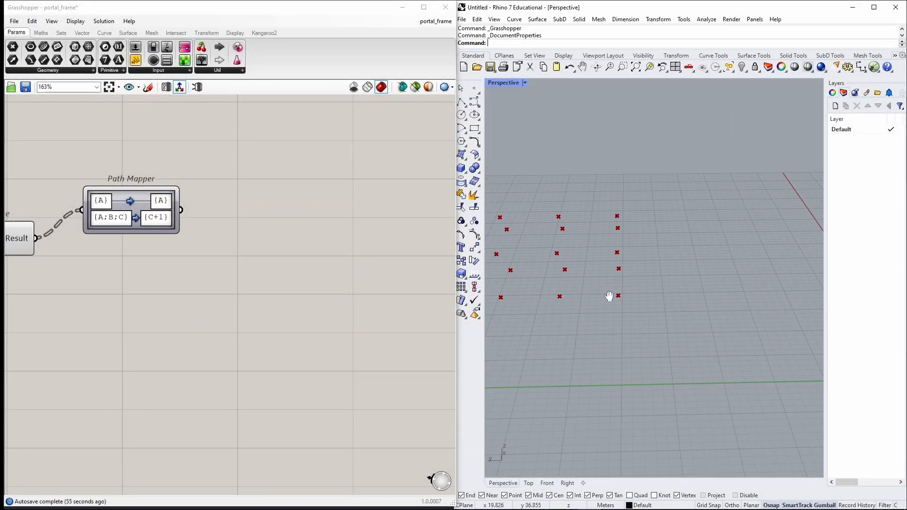
right_click_drag(610, 296, 687, 289, "shift")
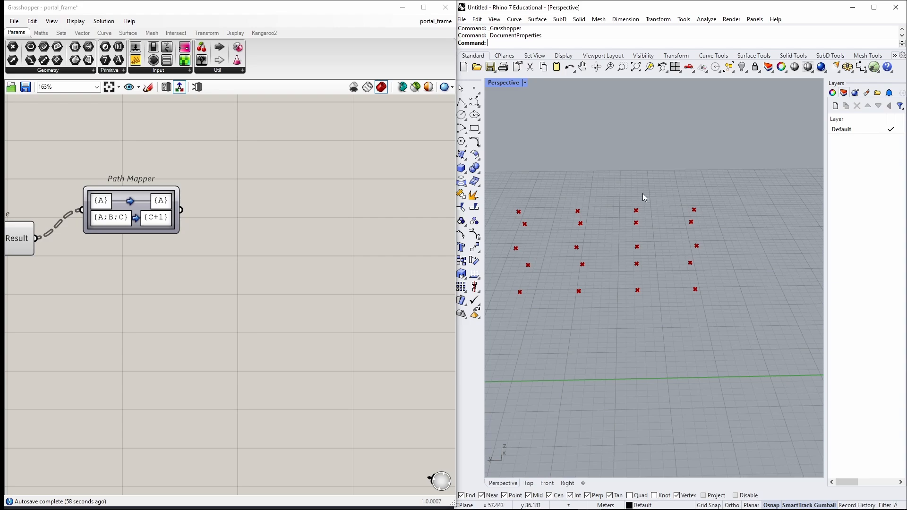
mouse_move(648, 323)
right_mouse_down()
mouse_move(634, 267)
mouse_move(592, 284)
mouse_move(684, 305)
mouse_move(606, 271)
mouse_move(713, 290)
right_mouse_up()
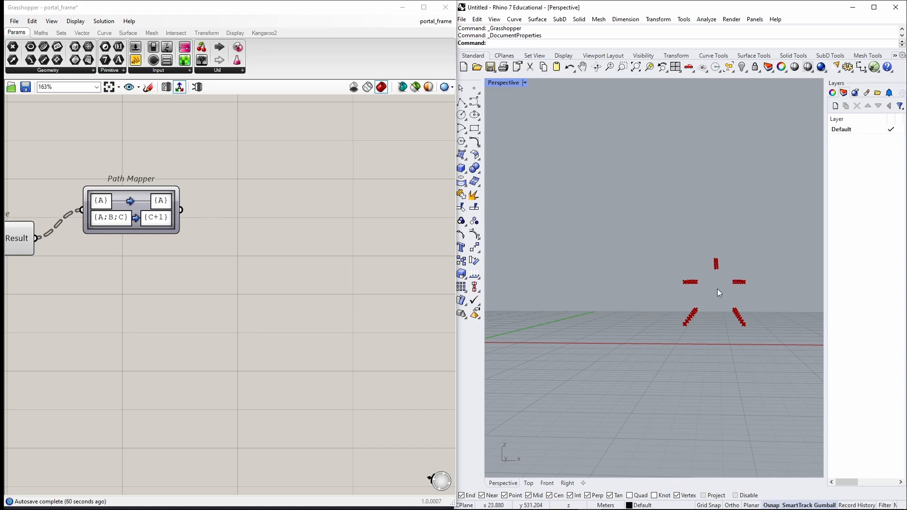
right_click_drag(686, 290, 706, 324)
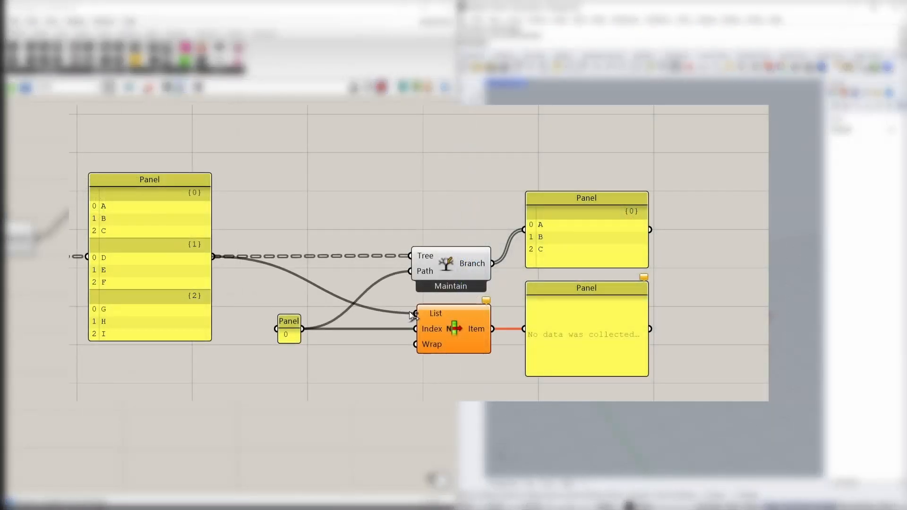
left_click_drag(414, 316, 415, 314)
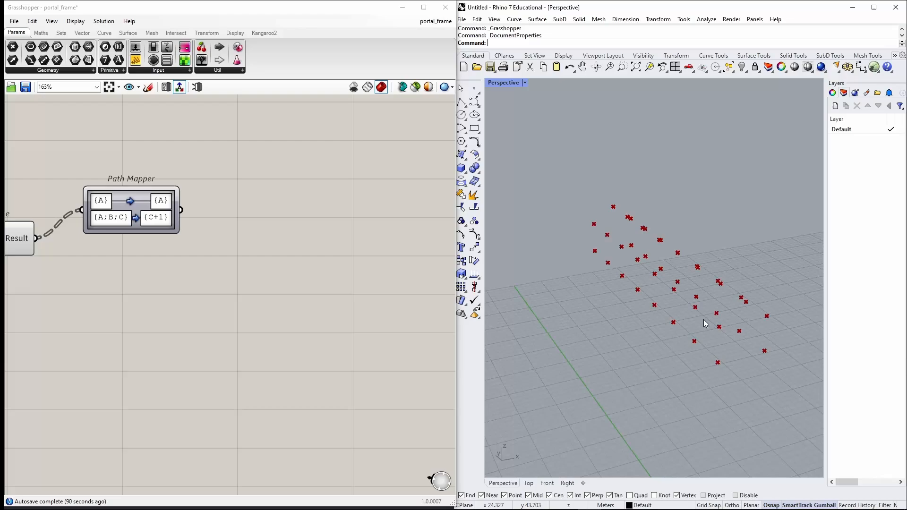
Add a Flip Matrix component and connect the Path Mapper output to it.
double_click(347, 224)
type("flip")
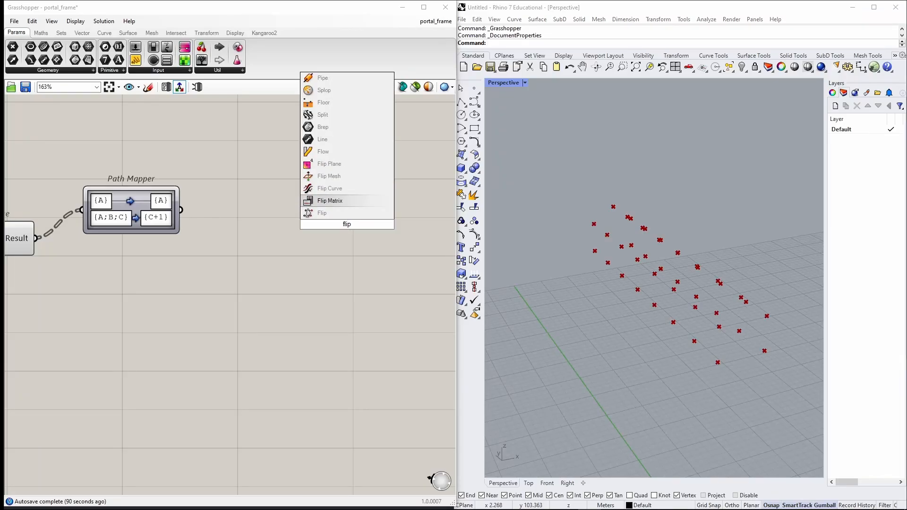
left_click(330, 200)
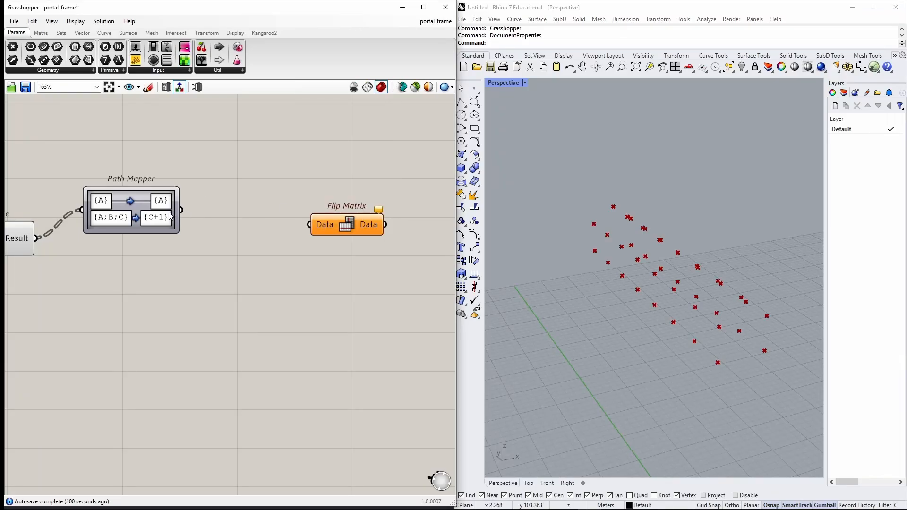
left_click_drag(180, 209, 300, 211)
right_click_drag(300, 211, 155, 251)
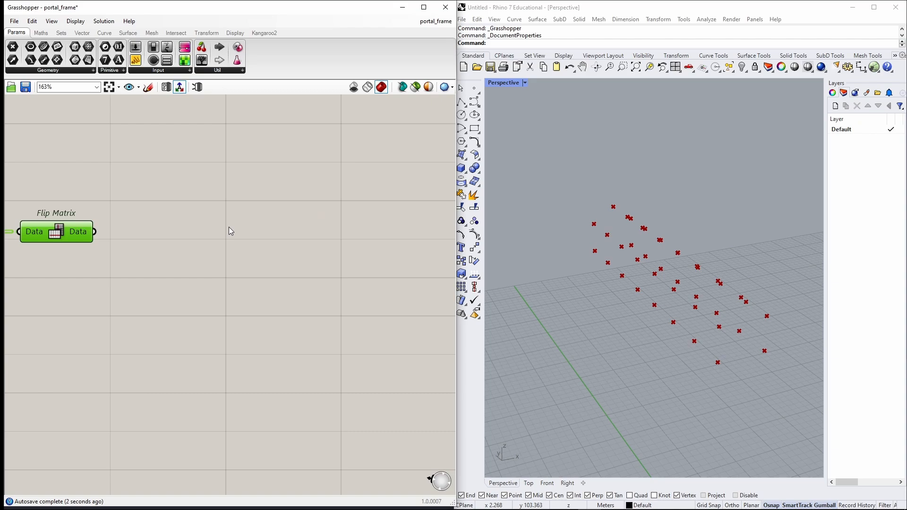
right_click_drag(229, 227, 270, 275)
Add a Line component and a Shift List component to the canvas.
double_click(388, 251)
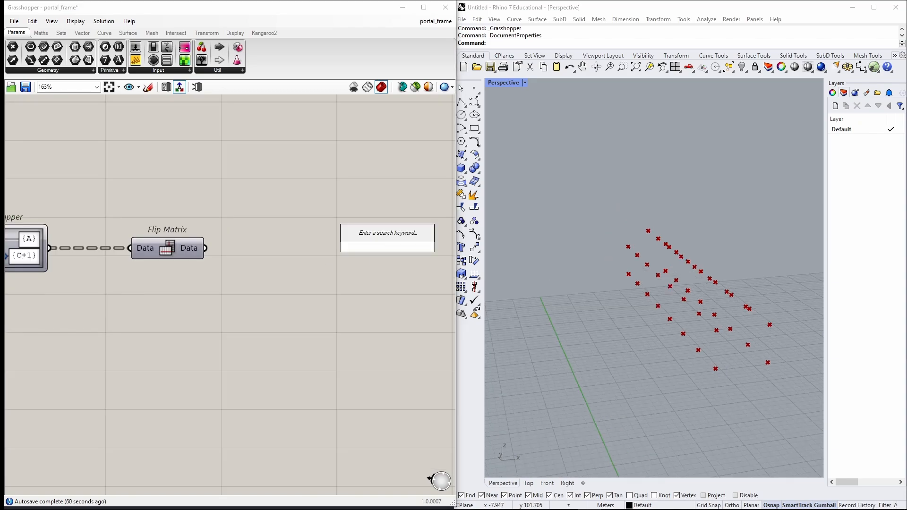
type("line")
key("Return")
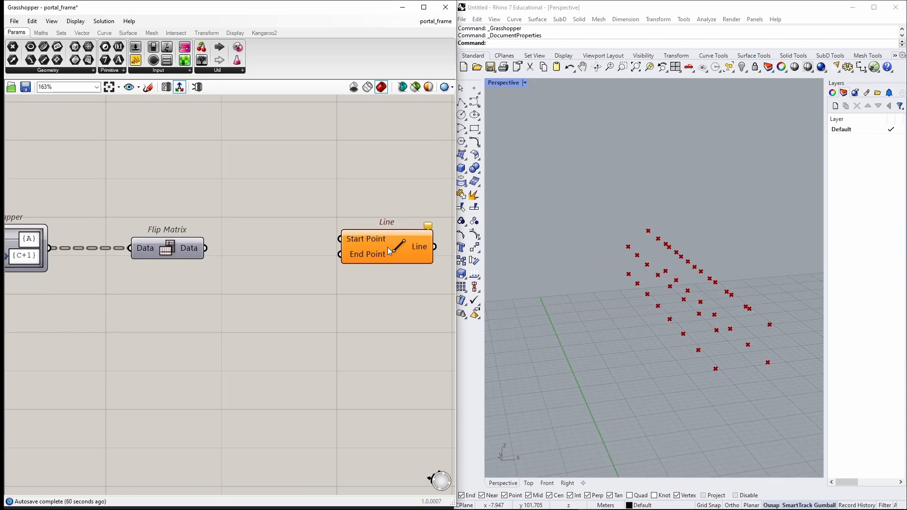
double_click(238, 325)
type("shift")
key("Return")
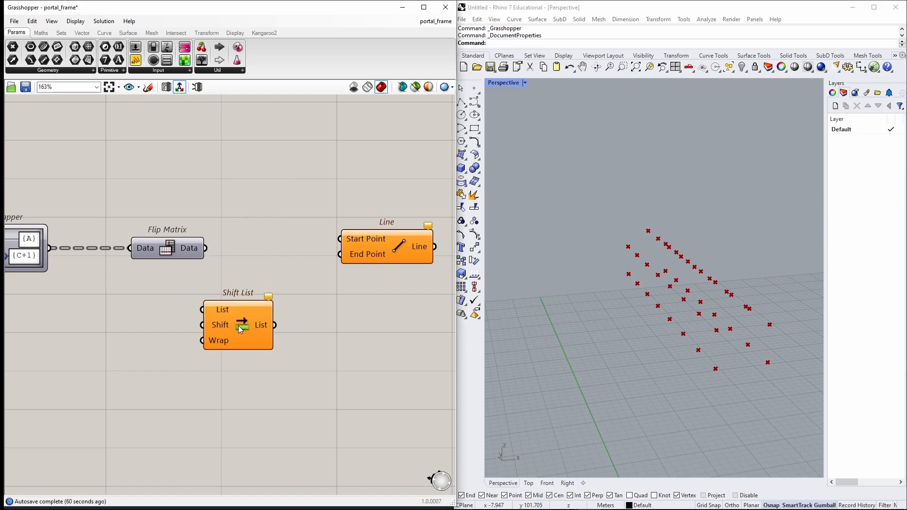
Set the Shift List's Wrap input to False.
left_click_drag(238, 326, 288, 330)
scroll(284, 333, "up", 2)
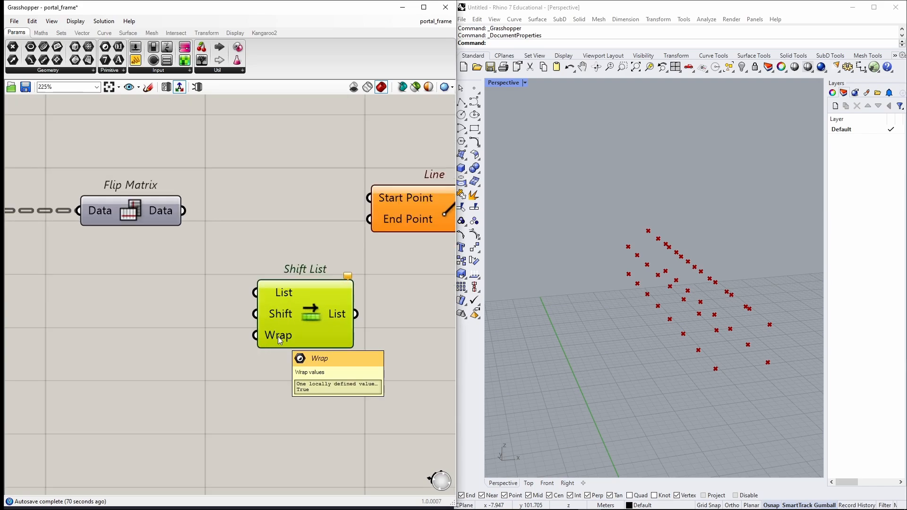
right_click(278, 337)
mouse_move(345, 435)
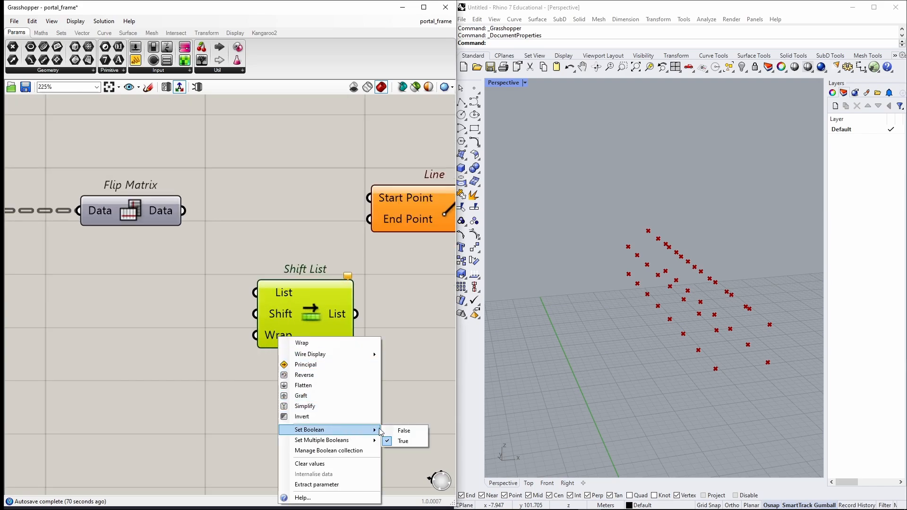
left_click(404, 430)
left_click_drag(280, 303, 292, 350)
scroll(203, 363, "down", 2)
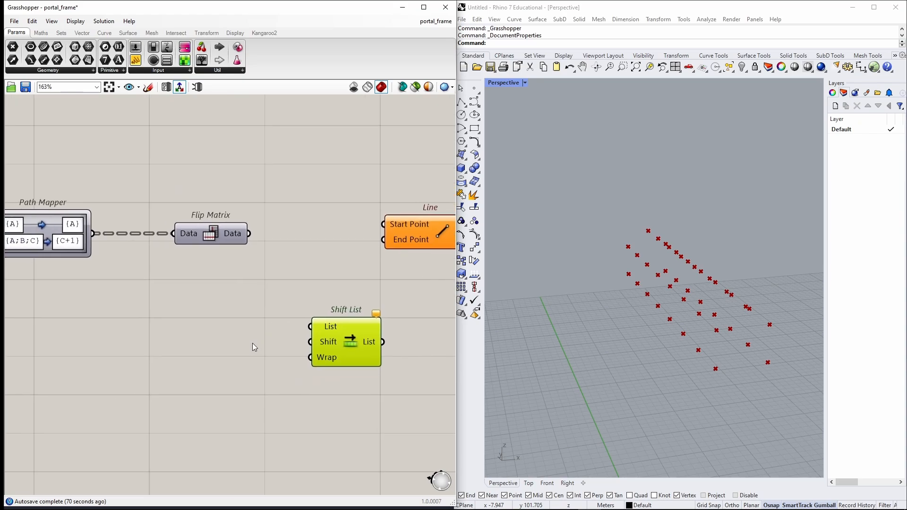
Create a panel with the value 1 and connect it to the Shift List's Shift input.
double_click(201, 348)
type("1")
key("Return")
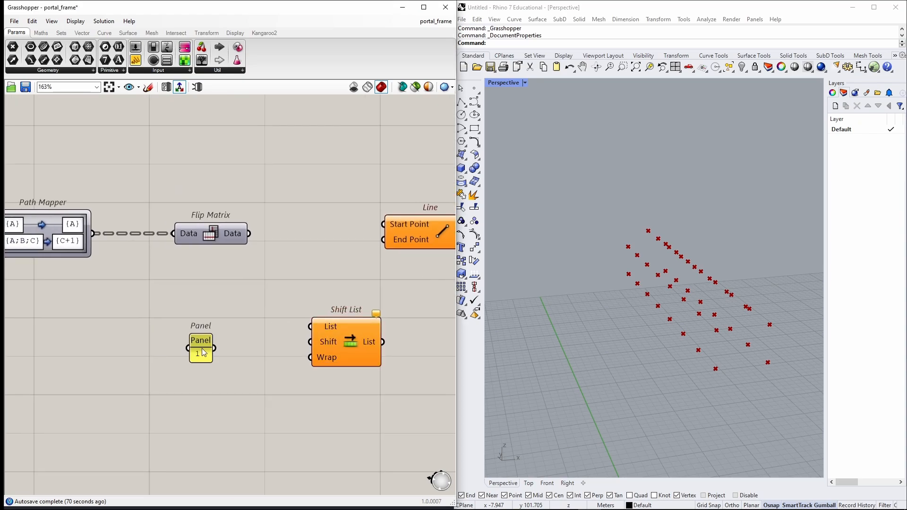
left_click_drag(215, 348, 325, 351)
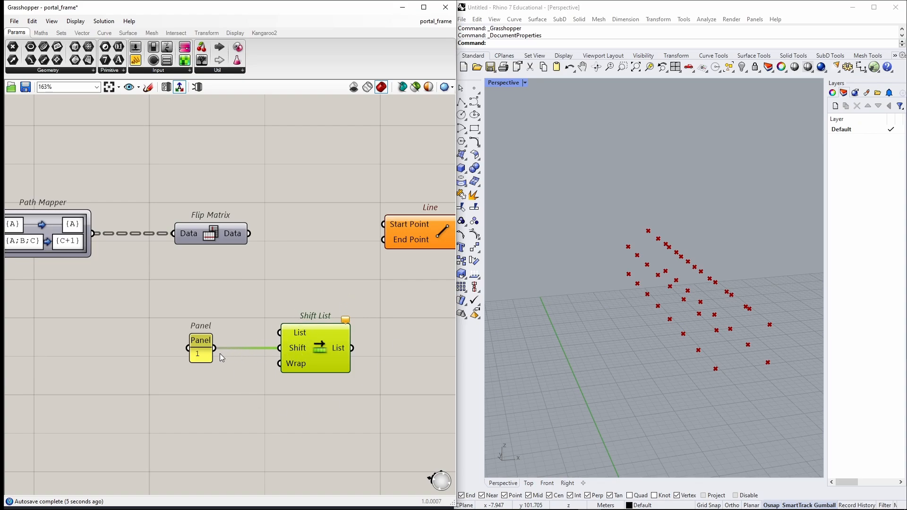
Wire the Flip Matrix output into Shift List and Line Start Point, and Shift List output into End Point.
left_click(261, 284)
left_click_drag(248, 233, 280, 333)
left_click_drag(249, 234, 394, 226)
left_click_drag(352, 348, 383, 246)
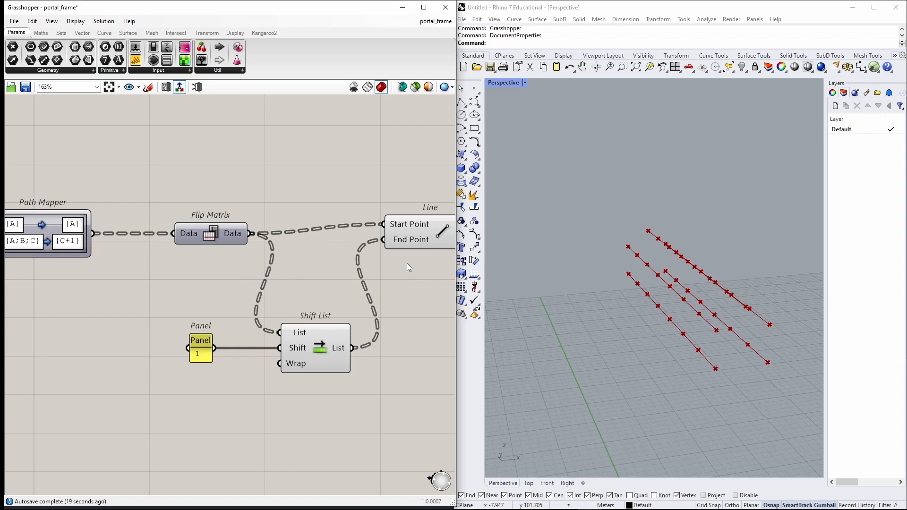
Add an enlarged panel showing the Line component's output.
right_click_drag(407, 262, 196, 276)
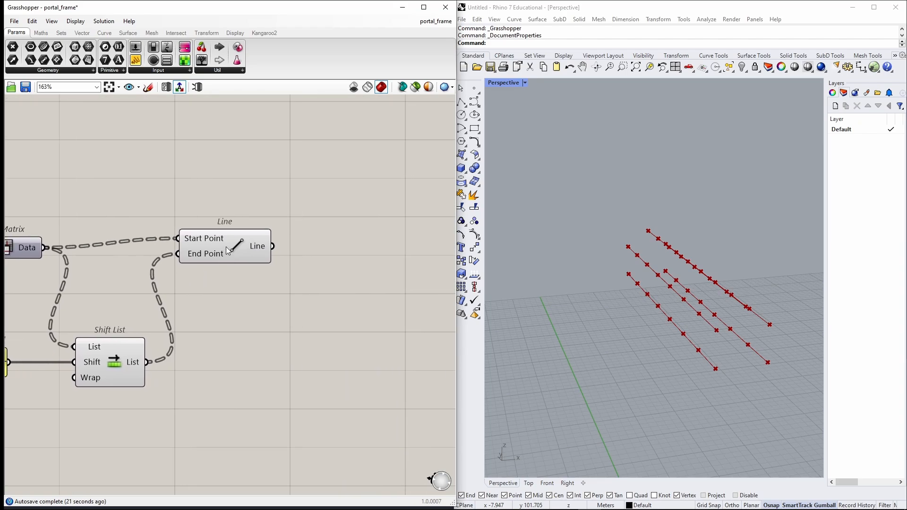
left_click(222, 250)
double_click(377, 209)
type("\"")
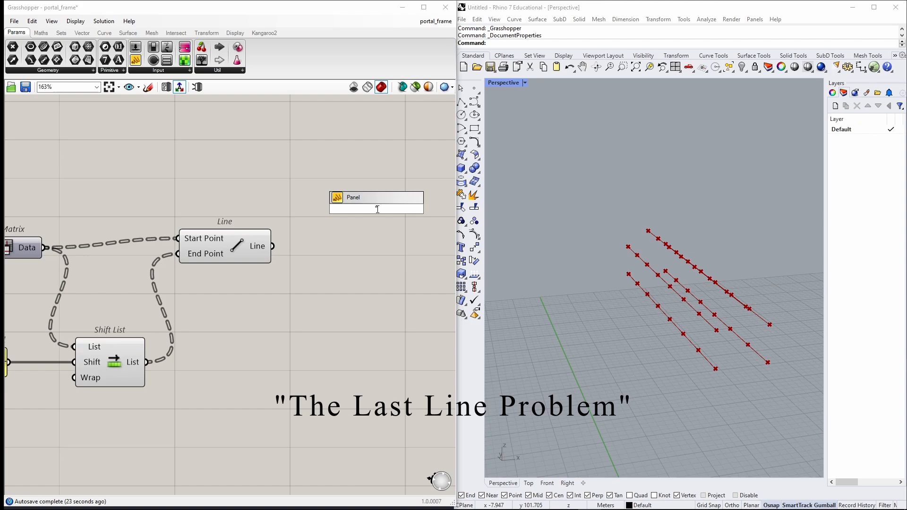
key("Return")
left_click_drag(272, 246, 313, 209)
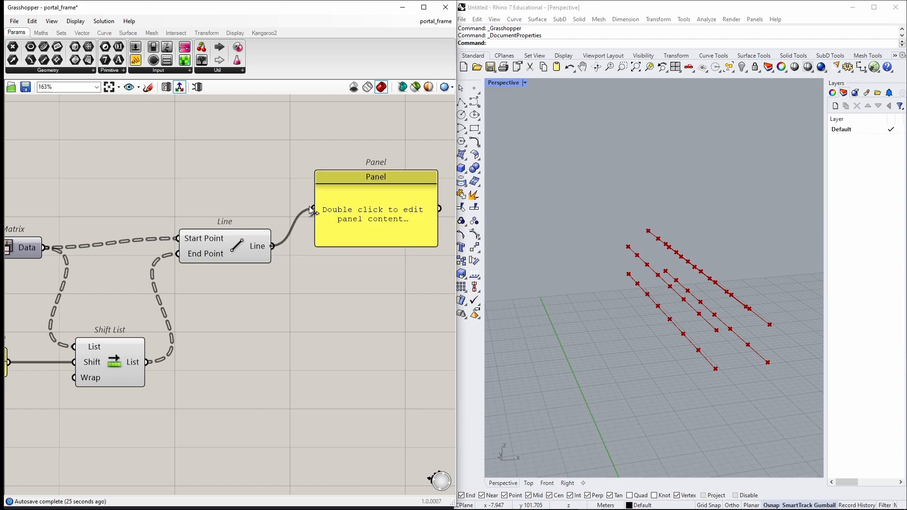
left_click_drag(358, 246, 343, 360)
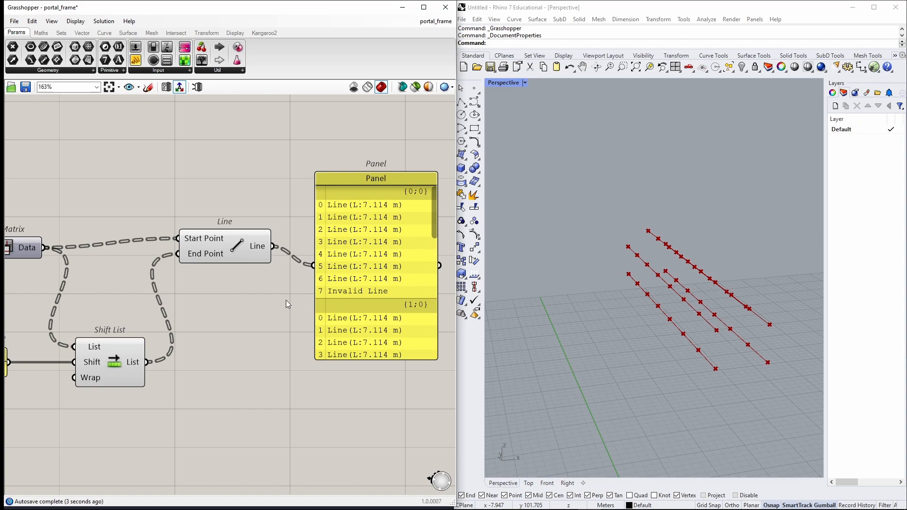
scroll(265, 302, "down", 1)
right_click_drag(230, 308, 290, 310)
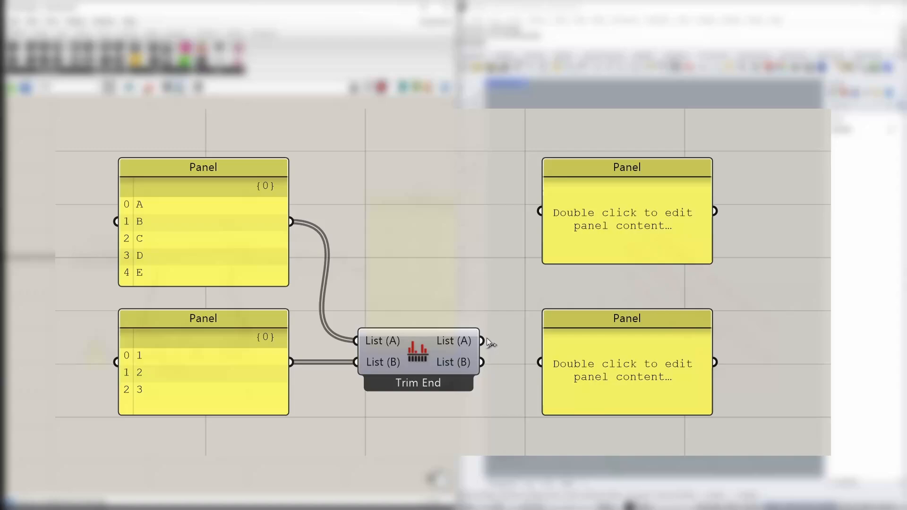
left_click_drag(481, 340, 540, 212)
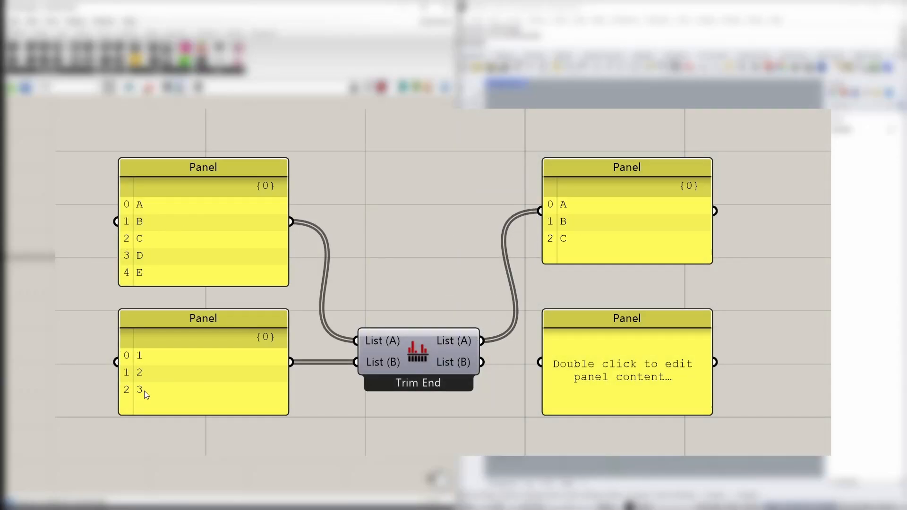
left_click_drag(481, 362, 540, 362)
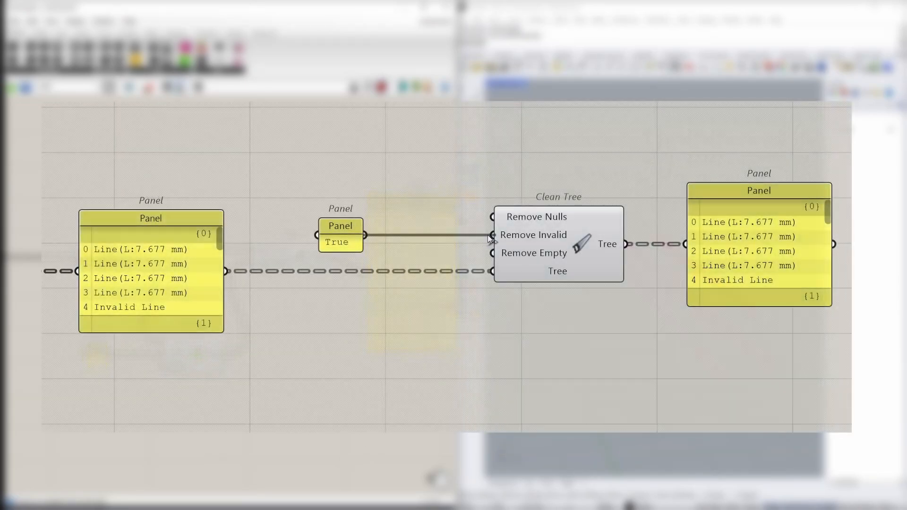
left_click_drag(365, 235, 493, 235)
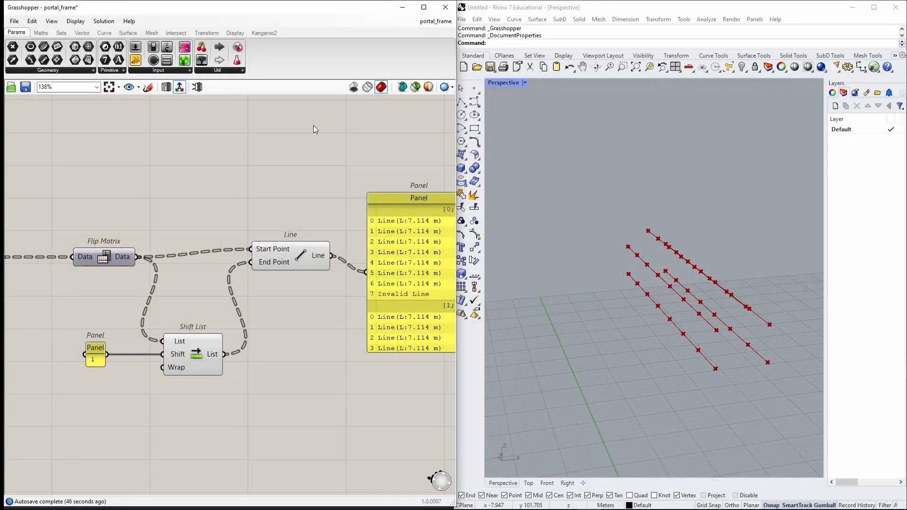
Add a Cull Nth component and arrange it above the Flip Matrix and Line components.
double_click(313, 126)
type("cullnth")
key("Return")
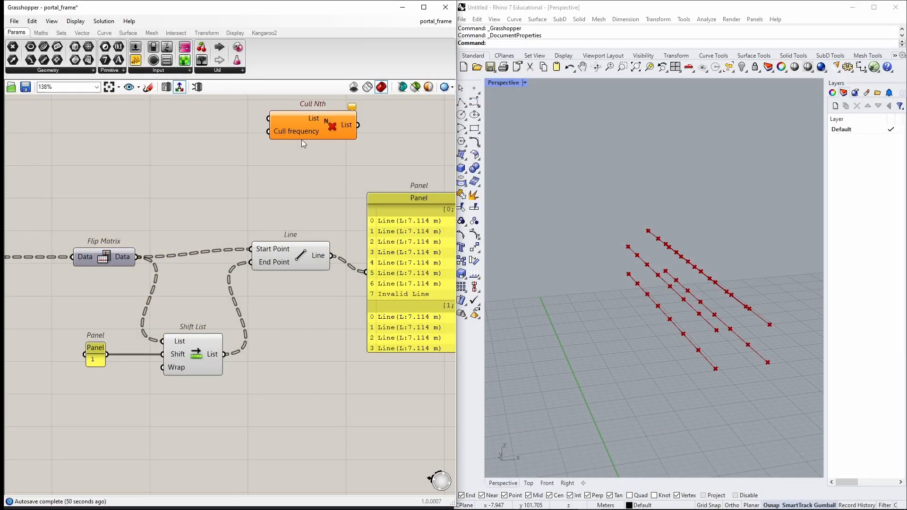
scroll(302, 142, "down", 2)
right_click_drag(302, 142, 239, 174)
left_click_drag(239, 171, 191, 205)
left_click_drag(418, 395, 224, 250)
left_click_drag(233, 257, 339, 267)
left_click(242, 238)
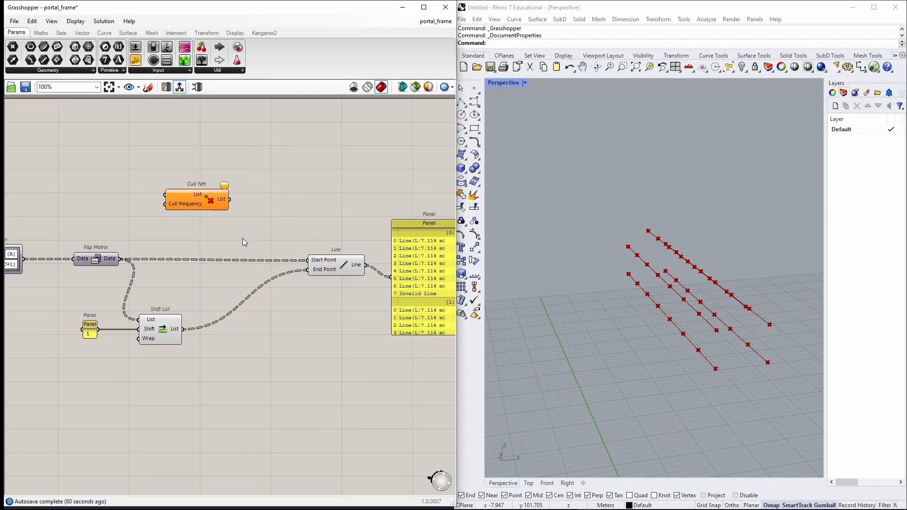
right_click_drag(193, 241, 265, 238)
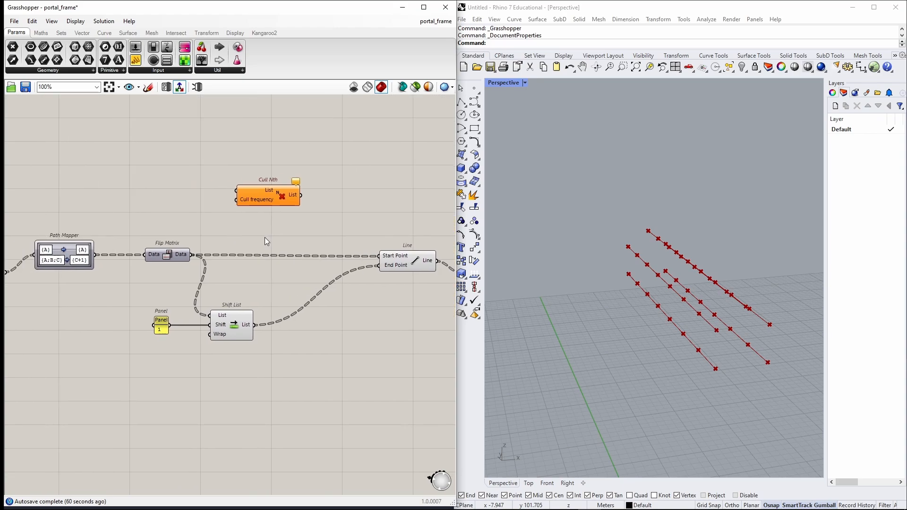
Add a List Length component to the canvas.
double_click(265, 238)
type("lsit")
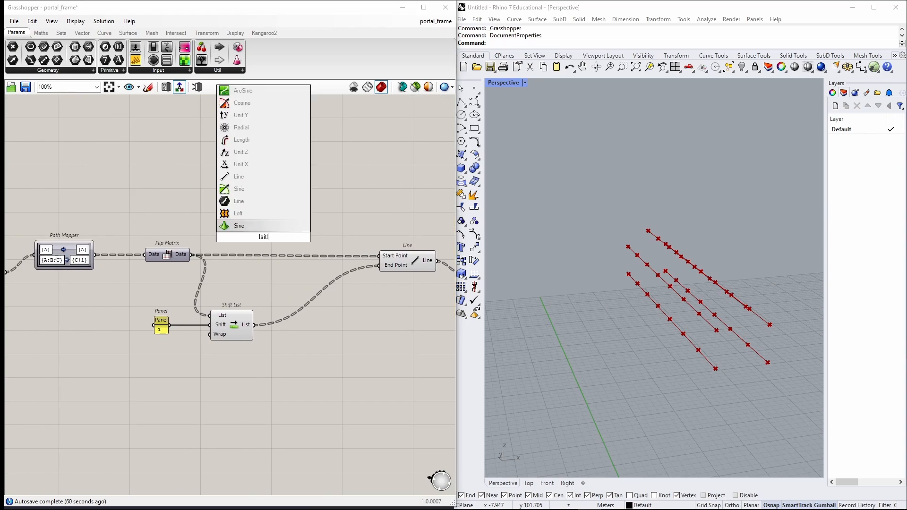
key("BackSpace")
key("BackSpace")
key("BackSpace")
type("ist len")
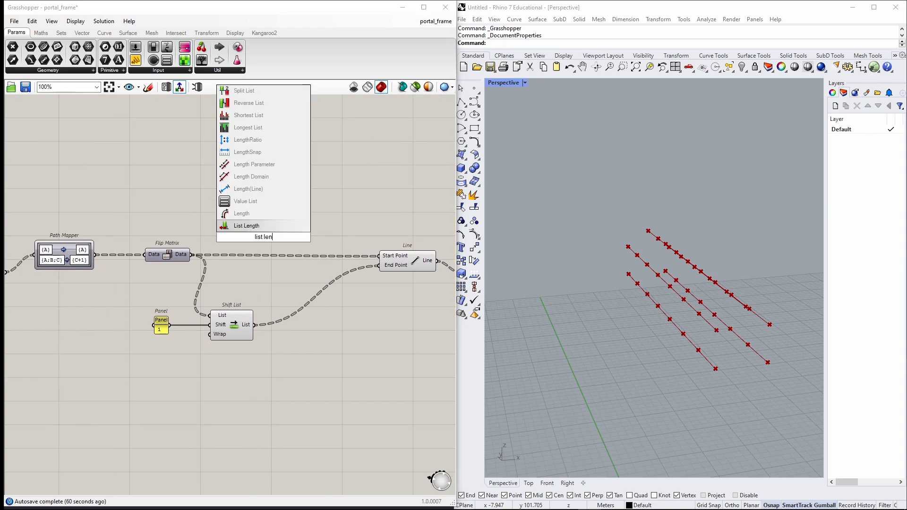
key("Return")
scroll(253, 240, "down", 5)
scroll(214, 254, "up", 6)
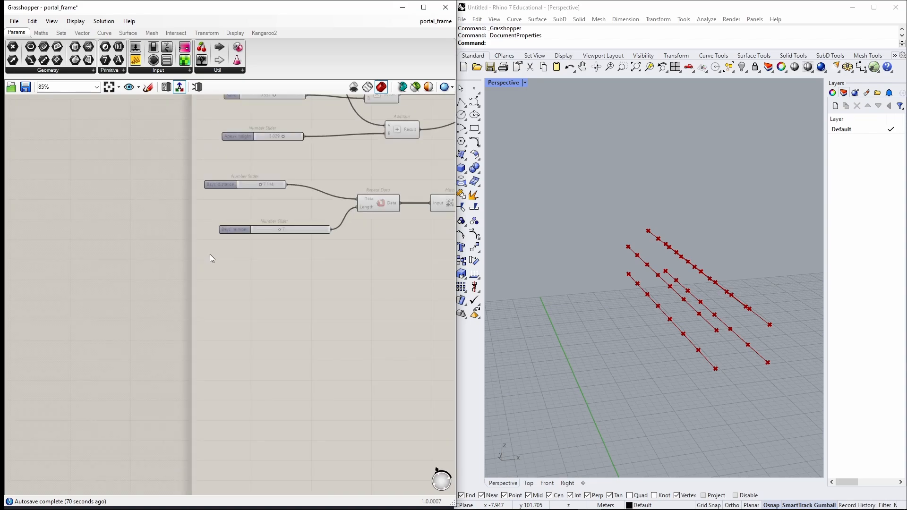
scroll(273, 212, "down", 5)
right_click_drag(312, 211, 18, 310)
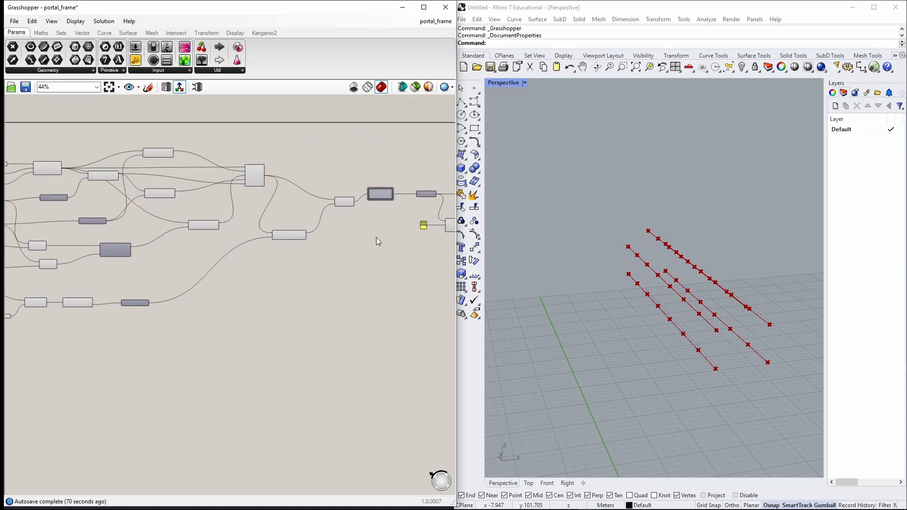
Wire Flip Matrix output into List Length and Cull Nth's List, and List Length into Cull frequency.
right_click_drag(376, 238, 269, 276)
scroll(349, 212, "up", 4)
scroll(368, 215, "up", 3)
left_click(368, 210)
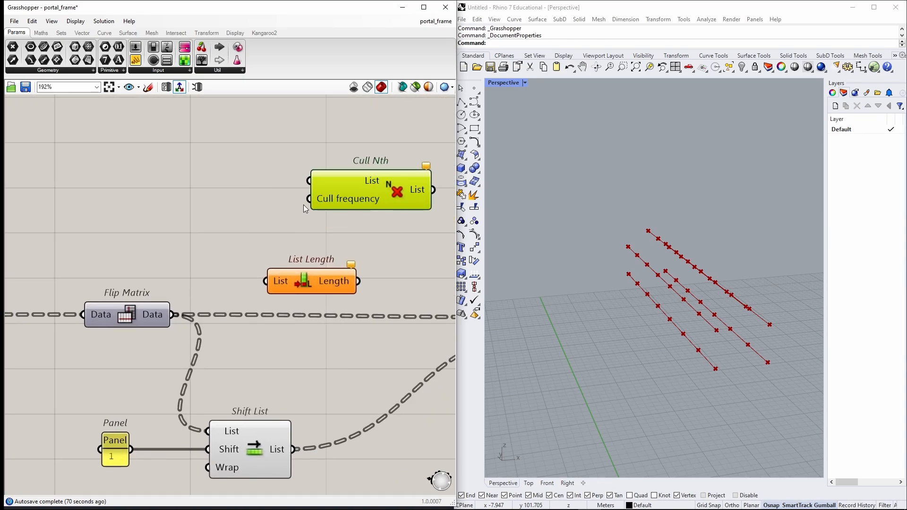
left_click_drag(175, 315, 265, 282)
left_click_drag(358, 281, 310, 198)
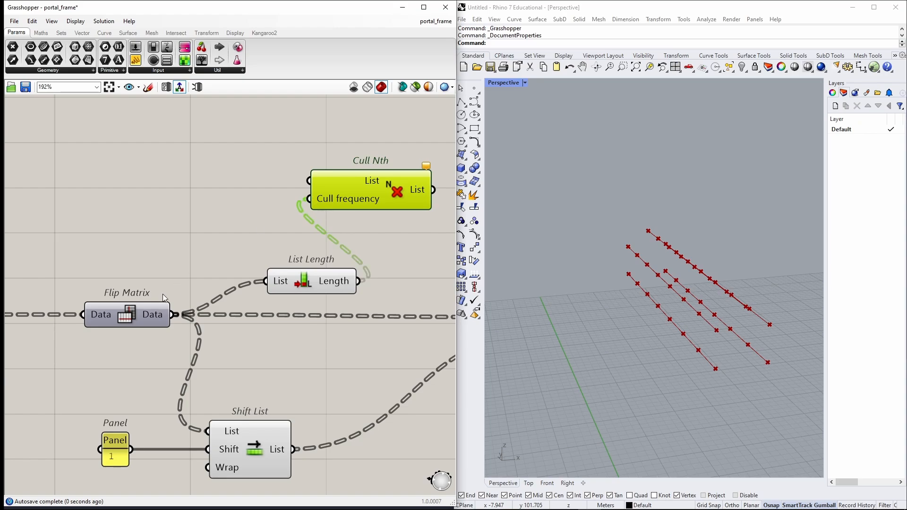
left_click_drag(173, 316, 309, 181)
Wire the Cull Nth output into the Line component's Start Point input.
scroll(309, 181, "down", 2)
right_click_drag(403, 195, 227, 195)
left_click_drag(223, 187, 295, 280)
right_click_drag(402, 227, 270, 204)
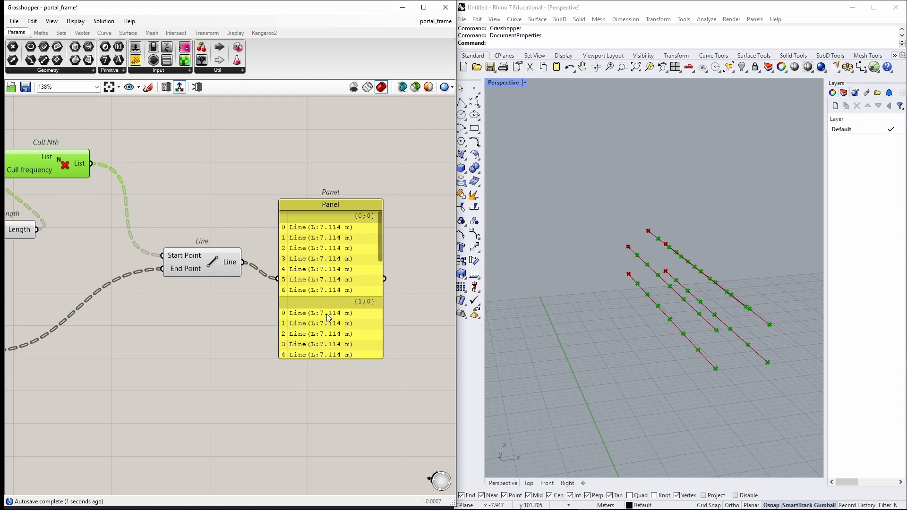
Delete the panel showing the Line component's output.
left_click_drag(330, 318, 327, 291)
key("Delete")
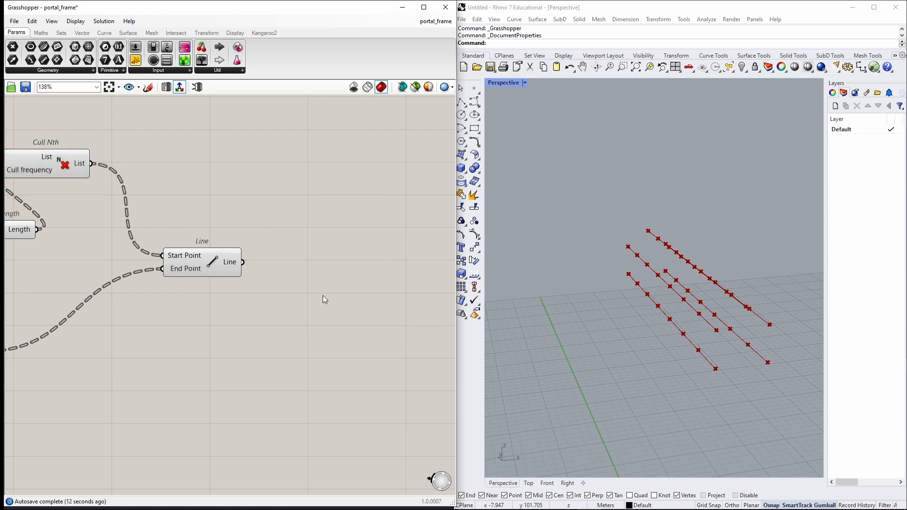
left_click(238, 263)
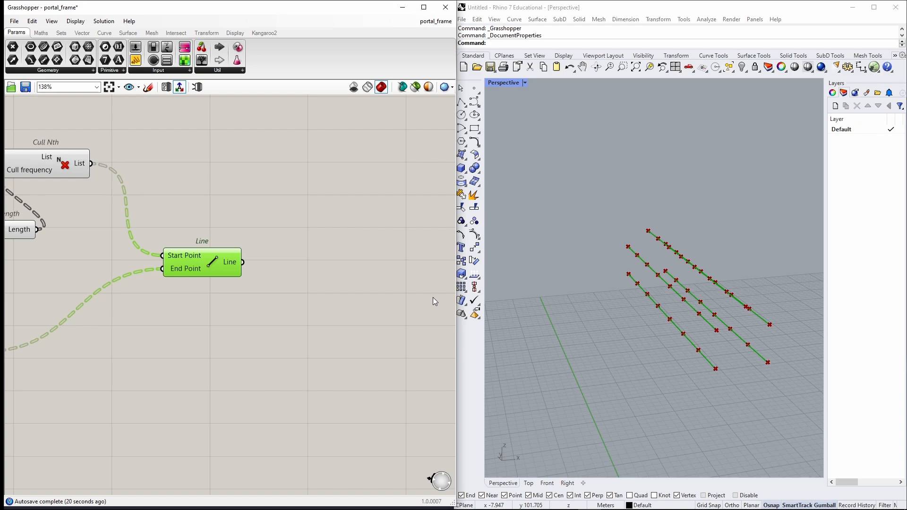
Add three Tree Branch components stacked beside the Line component.
right_click_drag(582, 336, 689, 341)
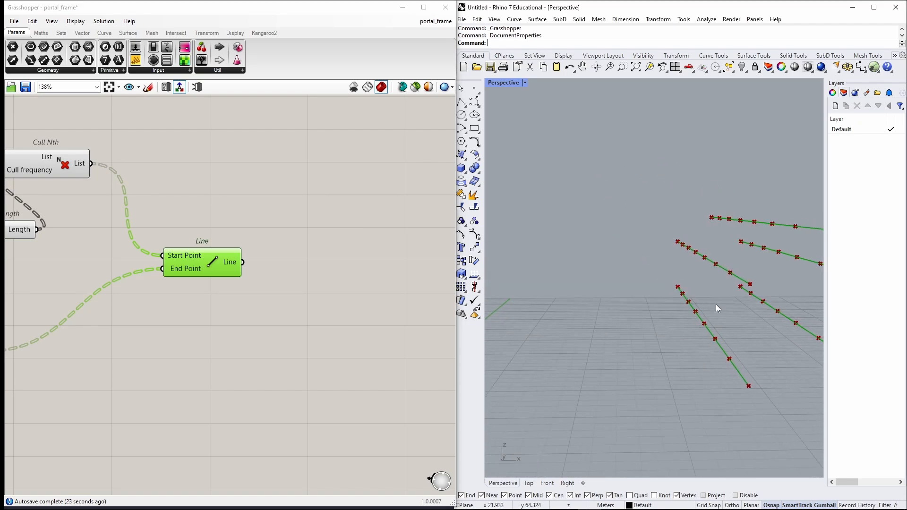
right_click_drag(802, 336, 618, 330)
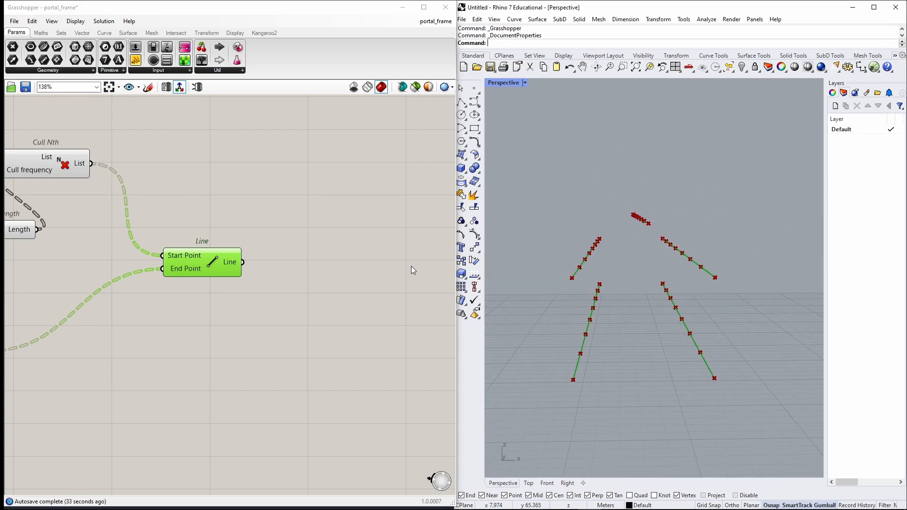
double_click(393, 242)
type("tree")
key("Up")
key("Up")
key("Up")
key("Up")
key("Up")
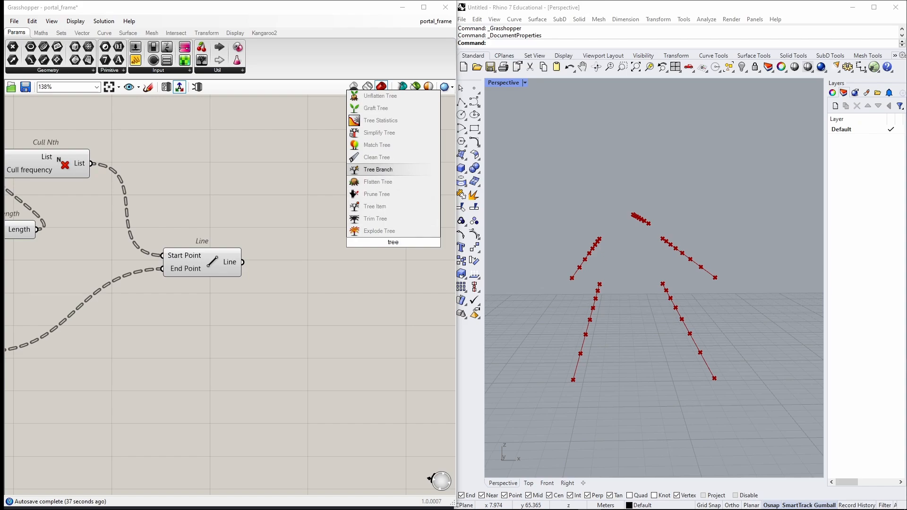
key("Return")
left_click_drag(393, 242, 392, 294, "alt")
left_click_drag(393, 295, 396, 348, "alt")
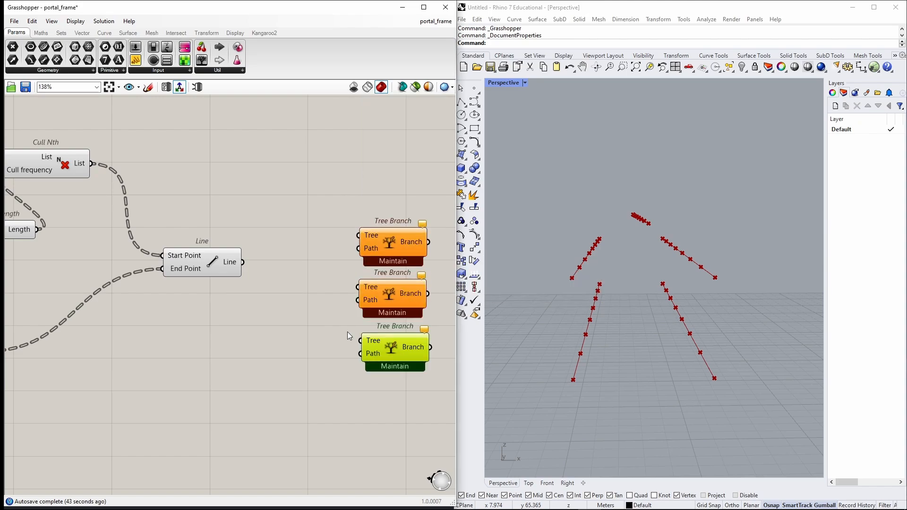
Create three panels containing the values 1, 2 and 3.
double_click(268, 307)
type("\"1")
key("Return")
double_click(263, 342)
type("\"2")
key("Return")
double_click(254, 384)
type("\"3")
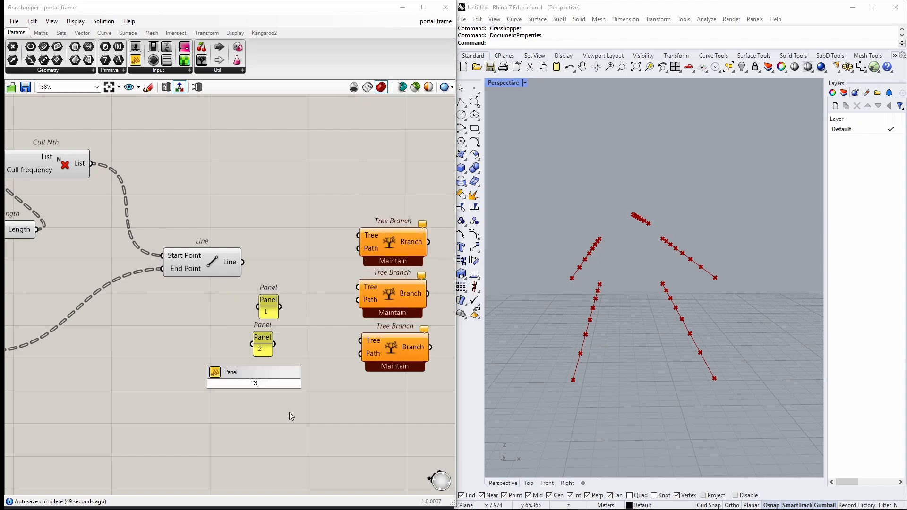
key("Return")
Wire the panels 1, 2 and 3 into the Path inputs of the three Tree Branch components.
left_click_drag(280, 307, 358, 248)
left_click_drag(274, 344, 358, 300)
left_click_drag(265, 383, 360, 353)
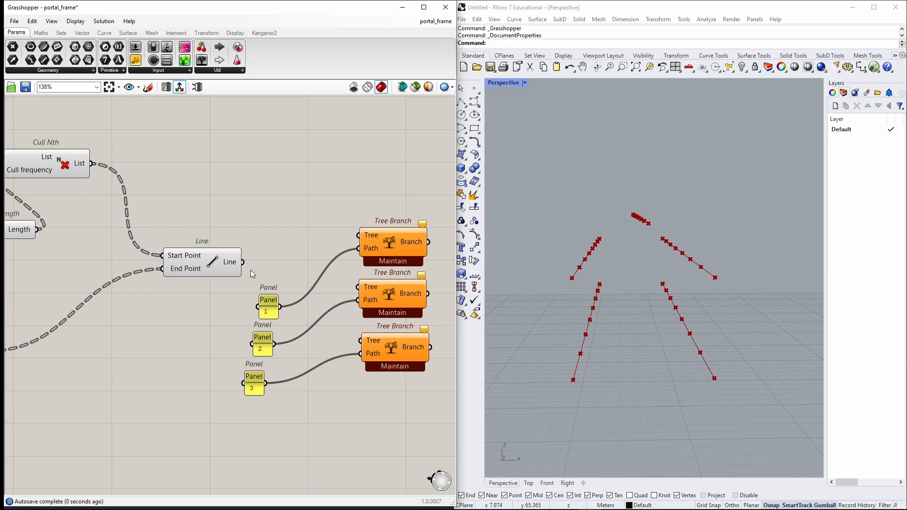
Wire the Line output into the Tree inputs of the Tree Branch components and simplify the Line output.
left_click_drag(243, 263, 358, 236)
left_click_drag(243, 262, 361, 341)
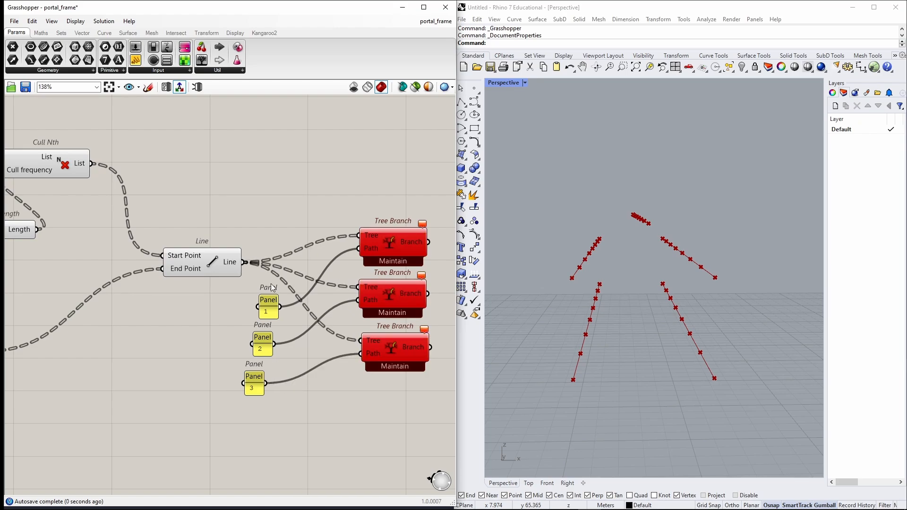
right_click(230, 262)
key("s")
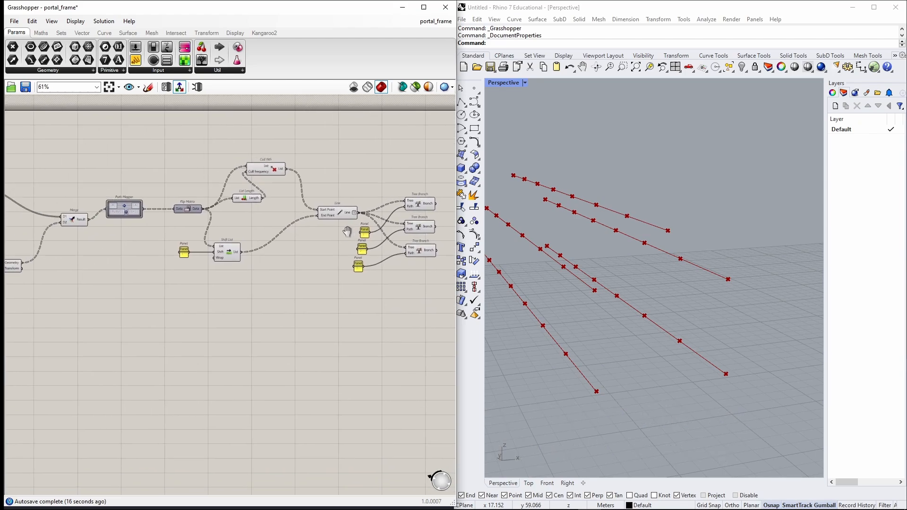
Add five List Item components stacked below the Shift List component.
scroll(160, 202, "up", 5)
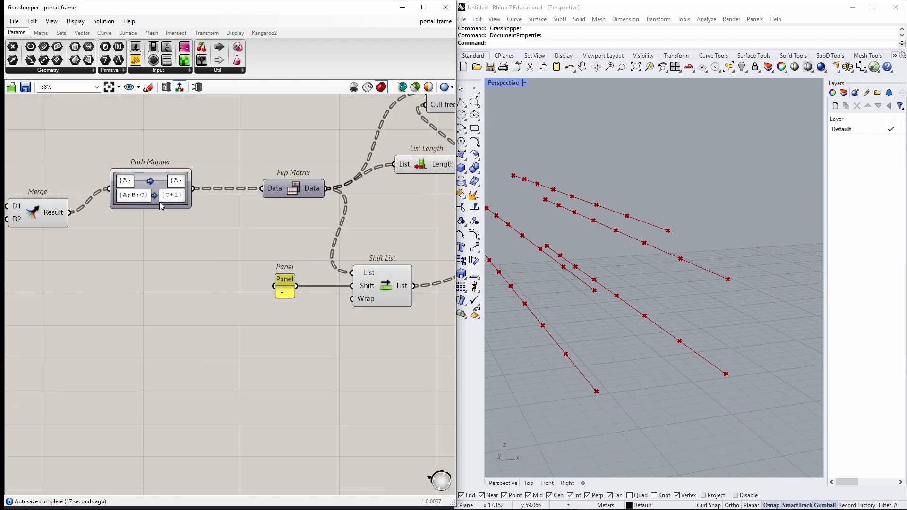
double_click(268, 357)
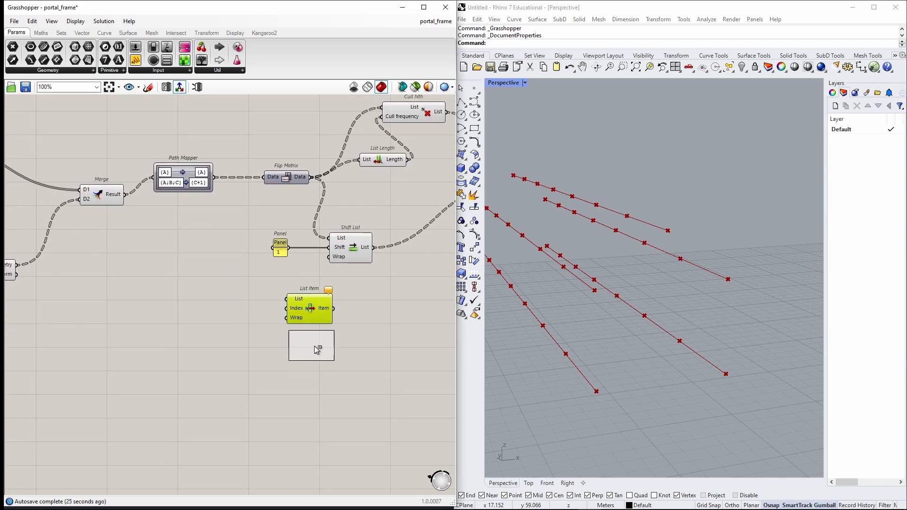
left_click(314, 348)
left_click(309, 391)
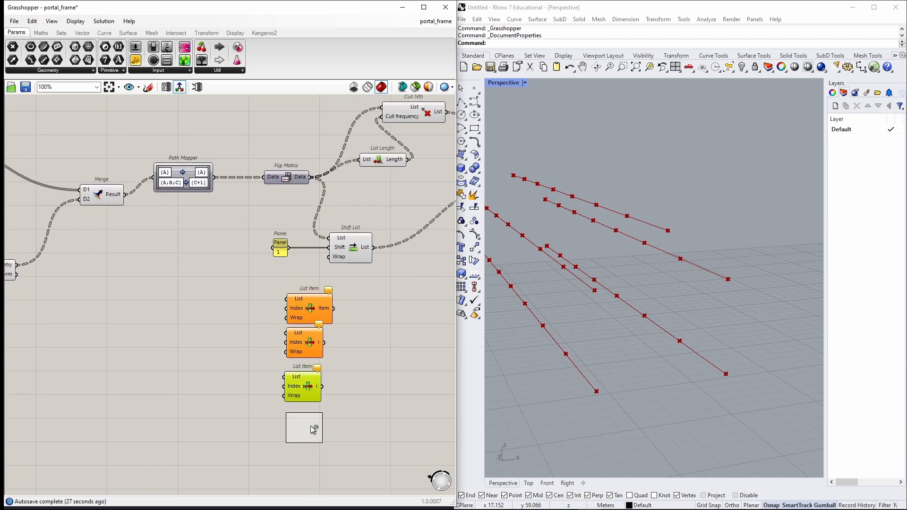
left_click(310, 426)
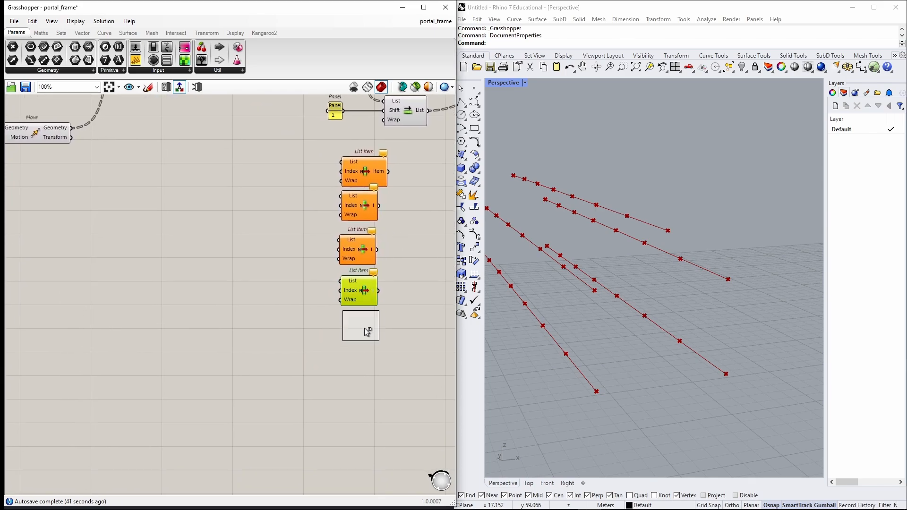
left_click(364, 337)
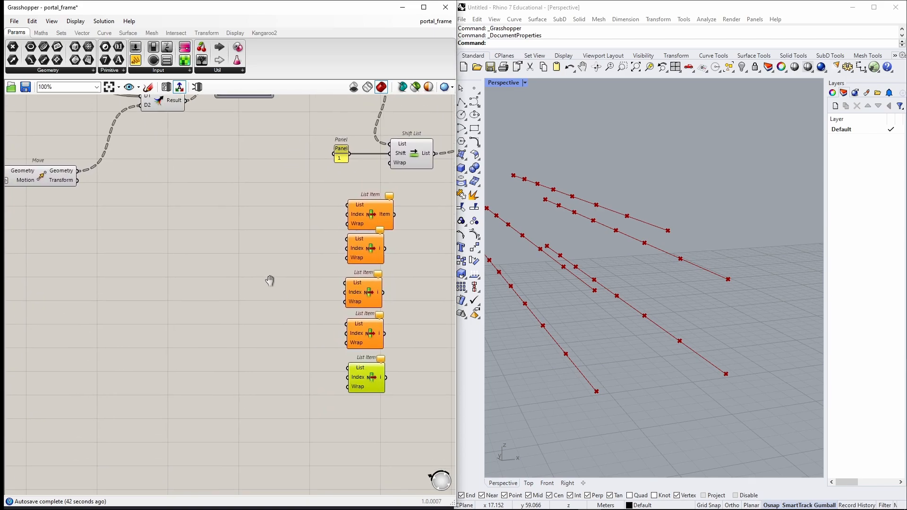
right_click_drag(269, 281, 269, 279)
left_click(260, 254)
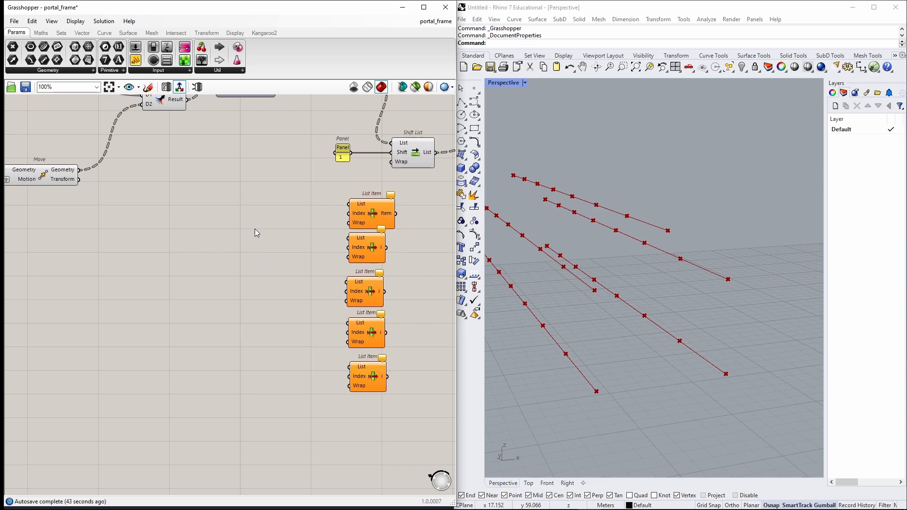
right_click_drag(264, 180, 262, 208)
Create five panels containing the values 0, 1, 2, 3 and 4.
double_click(254, 272)
type("Panel")
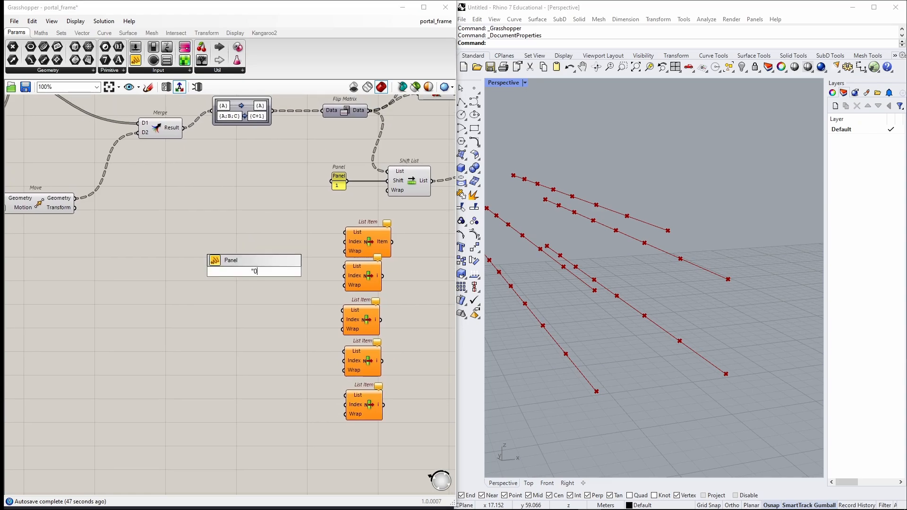
key("Return")
double_click(249, 309)
type("\"1")
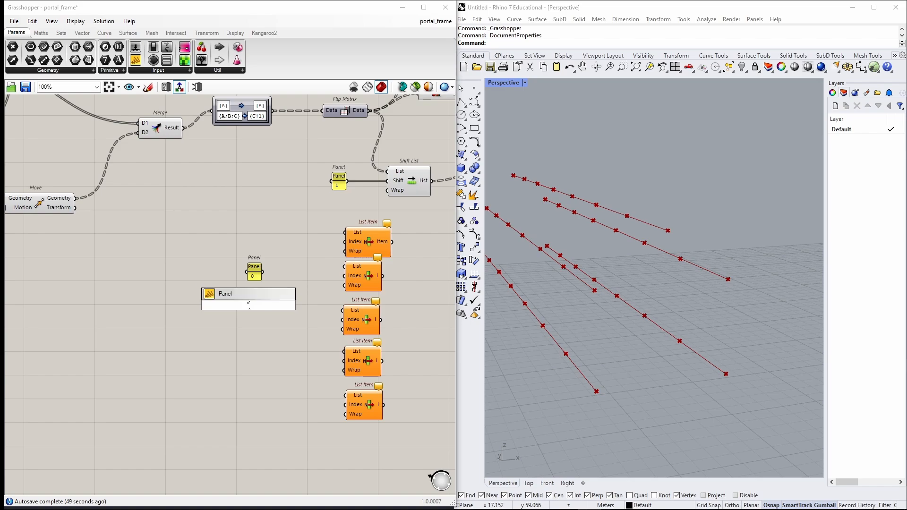
key("Return")
double_click(238, 332)
type("\"2")
key("Return")
double_click(237, 354)
type("\"3")
key("Return")
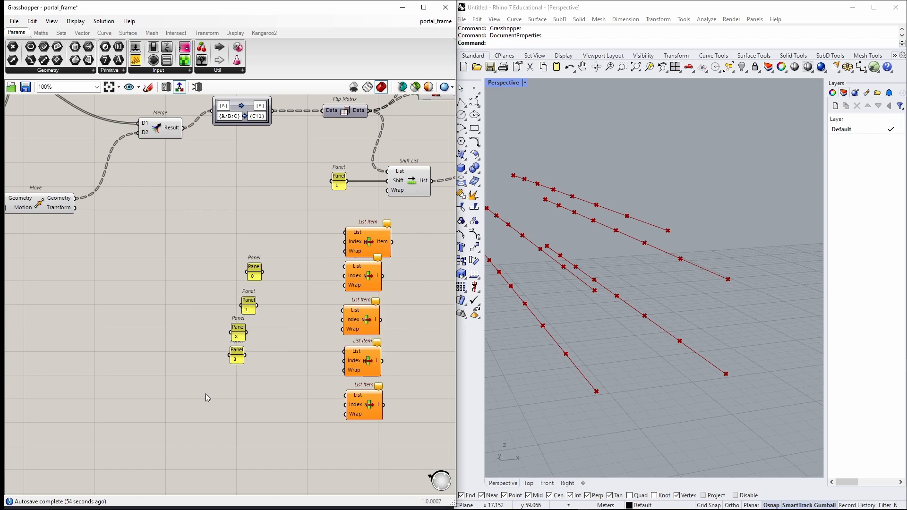
double_click(206, 393)
type("\"4")
Wire the panels 0 to 4 into the Index inputs of the five List Item components.
left_click_drag(346, 401, 346, 405)
left_click_drag(245, 355, 344, 361)
left_click_drag(247, 333, 343, 320)
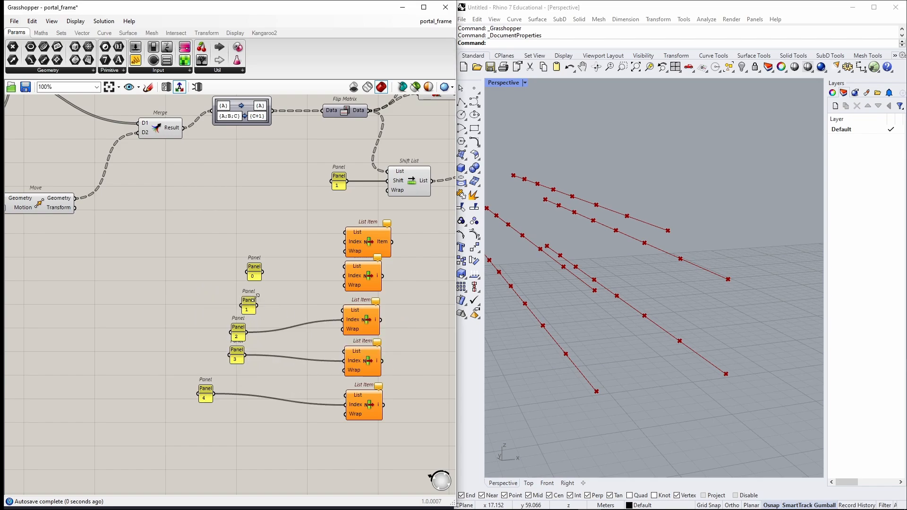
left_click_drag(257, 306, 345, 276)
left_click_drag(263, 273, 345, 242)
Wire the frame point tree into the List inputs of the List Item components.
right_click_drag(302, 199, 270, 220)
left_click_drag(242, 133, 312, 374)
left_click_drag(241, 133, 313, 417)
Add a panel showing the first List Item component's output.
right_click_drag(417, 273, 343, 285)
scroll(343, 285, "up", 2)
double_click(343, 286)
type("\"")
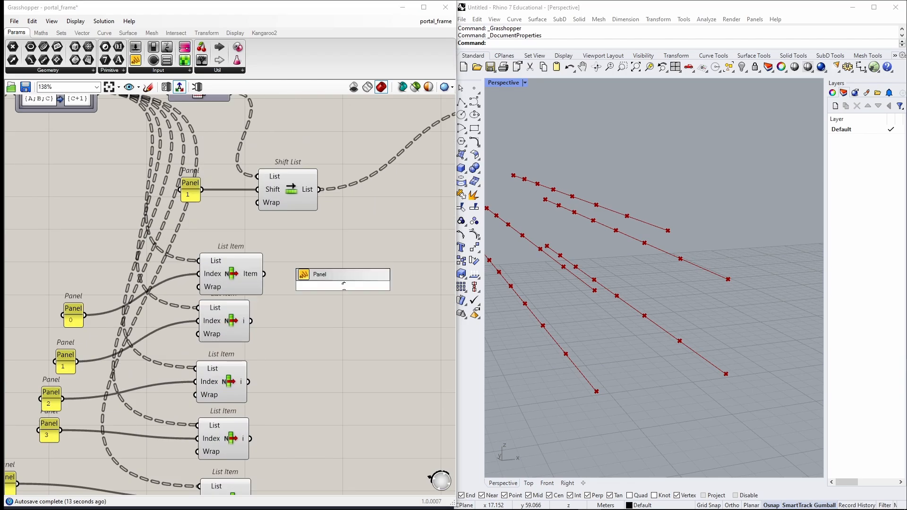
key("Return")
left_click_drag(310, 282, 327, 274)
left_click_drag(265, 274, 307, 279)
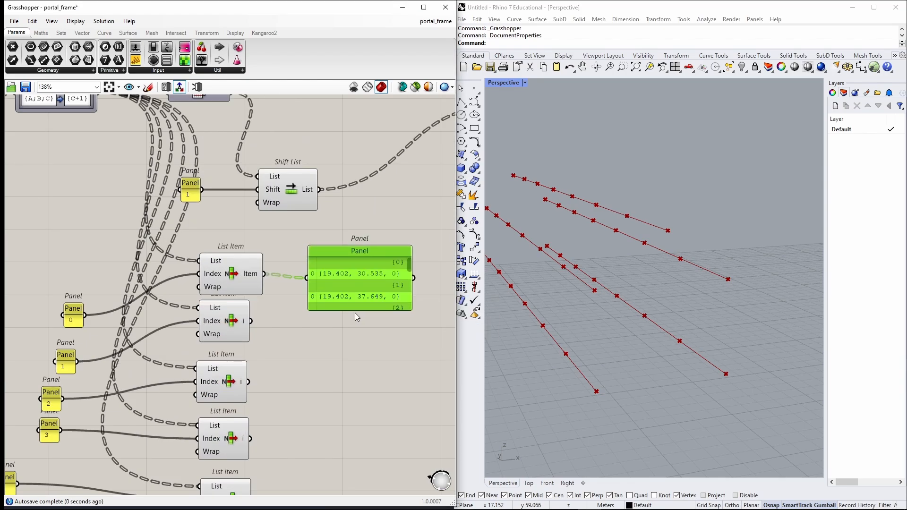
Flatten the outputs of all five List Item components.
right_click(251, 274)
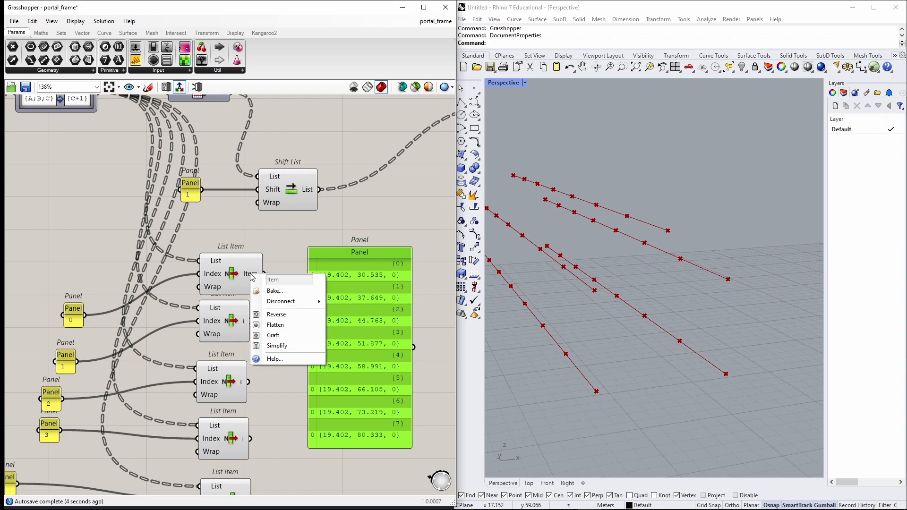
left_click(287, 326)
right_click_drag(287, 326, 311, 296)
right_click(268, 292)
key("f")
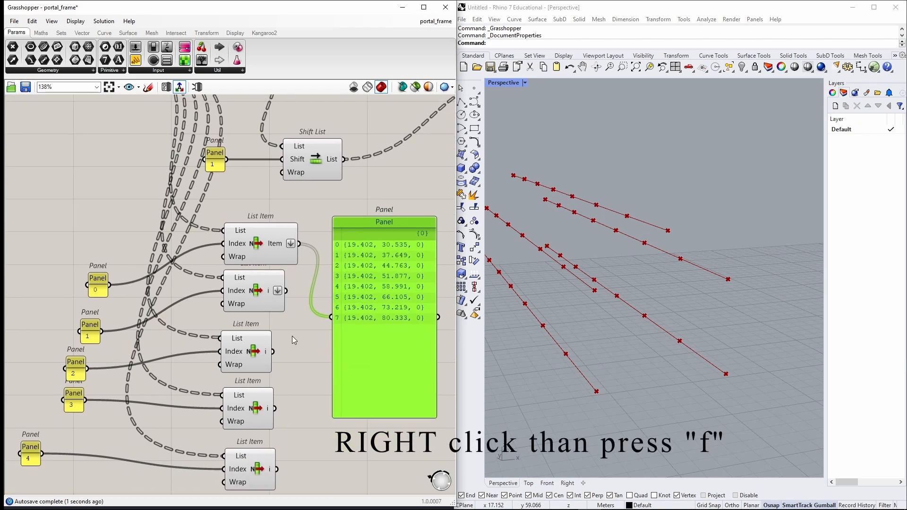
right_click(263, 351)
key("f")
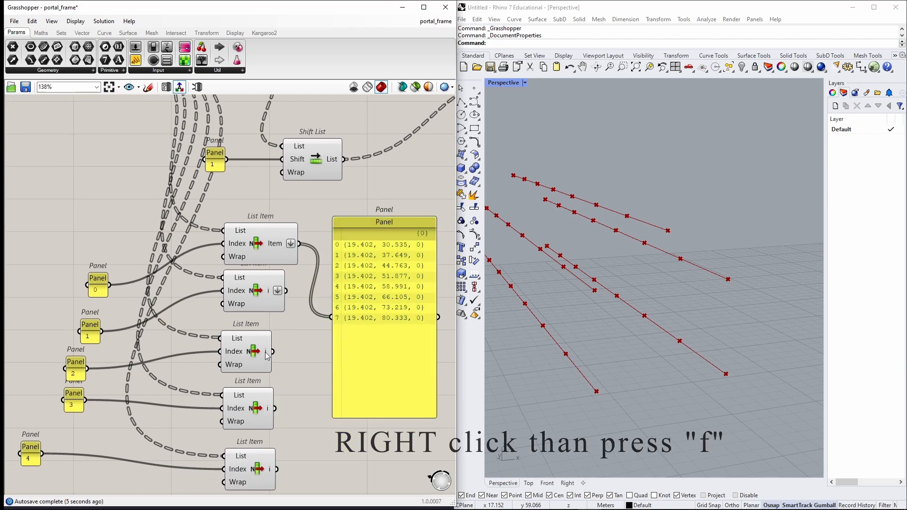
right_click(273, 409)
key("f")
right_click(268, 469)
key("f")
Delete the output panel of the first List Item component.
left_click(407, 330)
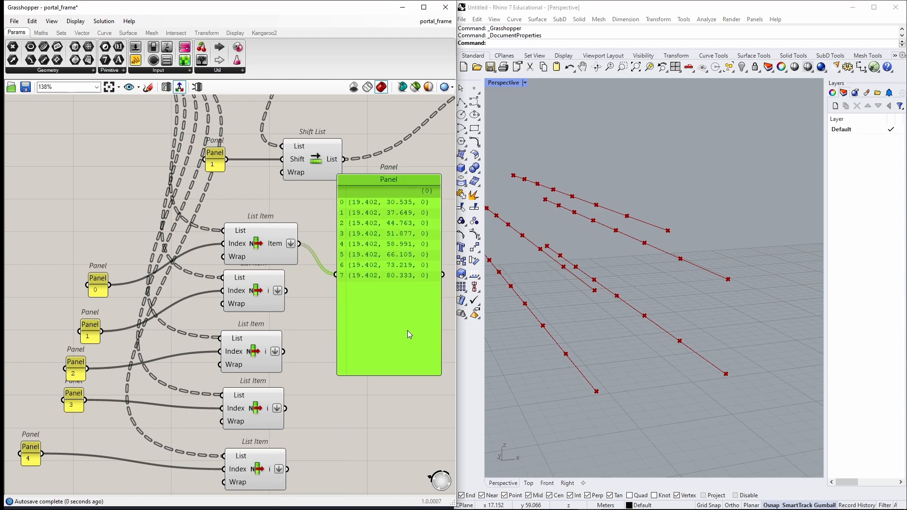
key("Delete")
right_click_drag(408, 329, 329, 331)
Add four Line components to the right of the List Item components.
double_click(325, 271)
type("line")
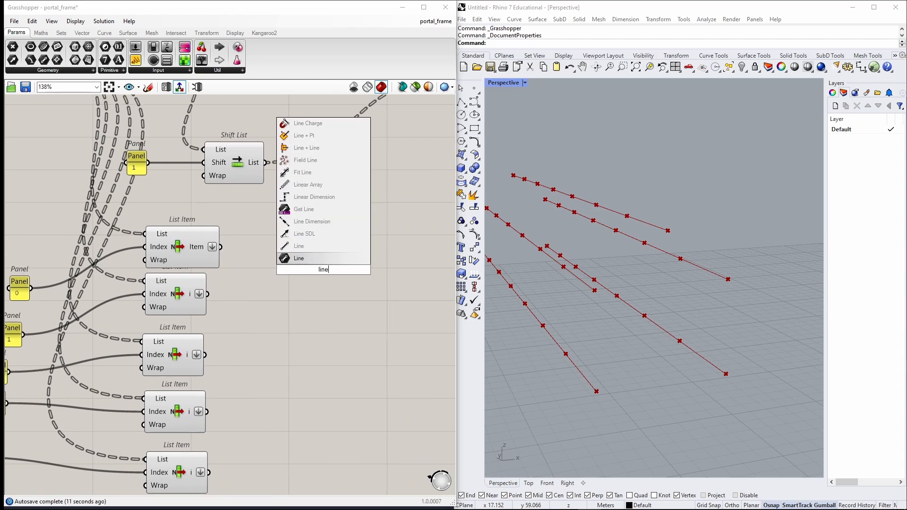
key("Return")
left_click_drag(324, 271, 363, 248)
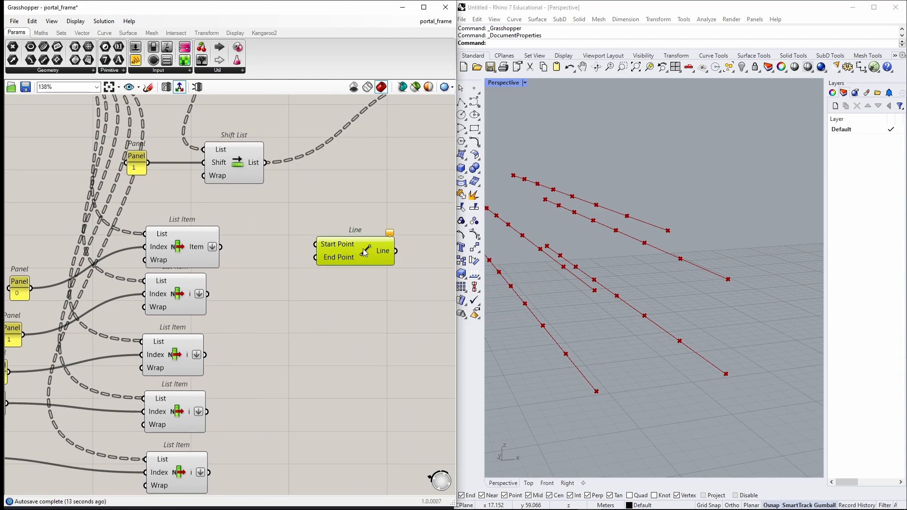
double_click(359, 322)
left_click_drag(359, 322, 359, 427, "alt")
right_click_drag(249, 355, 269, 288)
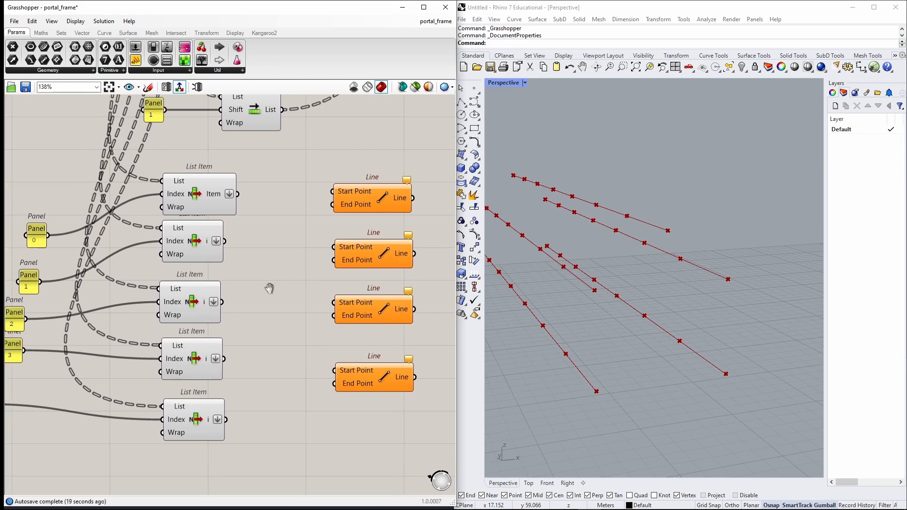
left_click(214, 200)
Wire the first List Item into the first Line's Start Point, and the second into its End Point and the second Line's Start Point.
right_click_drag(580, 321, 614, 309)
left_click_drag(231, 194, 333, 191)
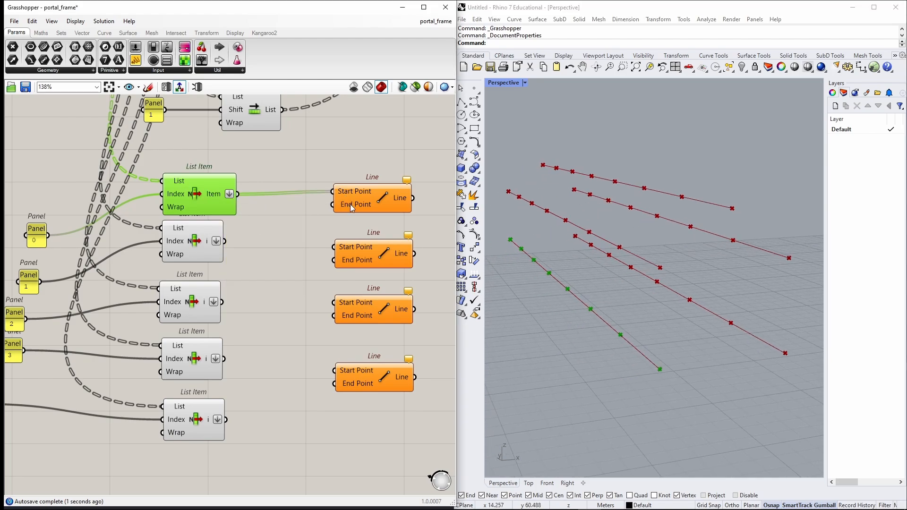
left_click(193, 250)
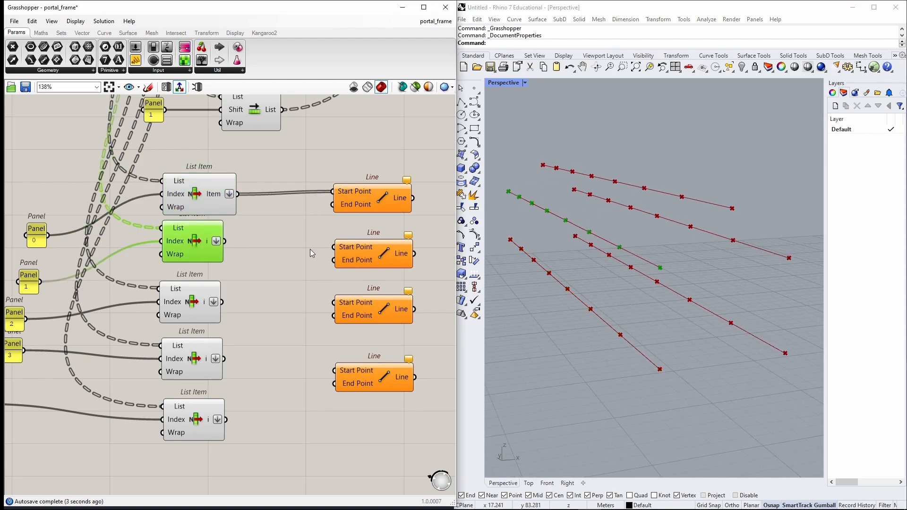
left_click_drag(225, 241, 332, 204)
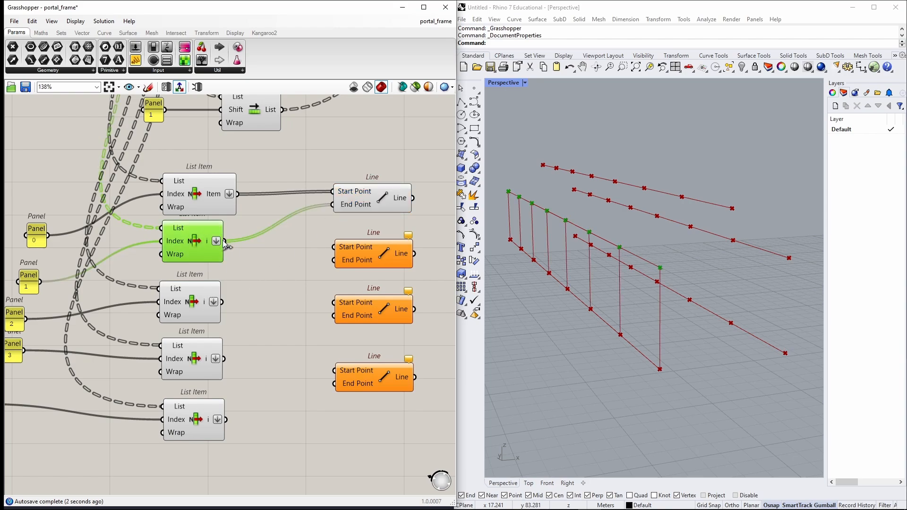
left_click_drag(225, 241, 346, 257)
Wire the third List Item output into the second Line's End Point.
left_click(193, 302)
right_click_drag(237, 299, 307, 286)
left_click_drag(293, 288, 405, 246)
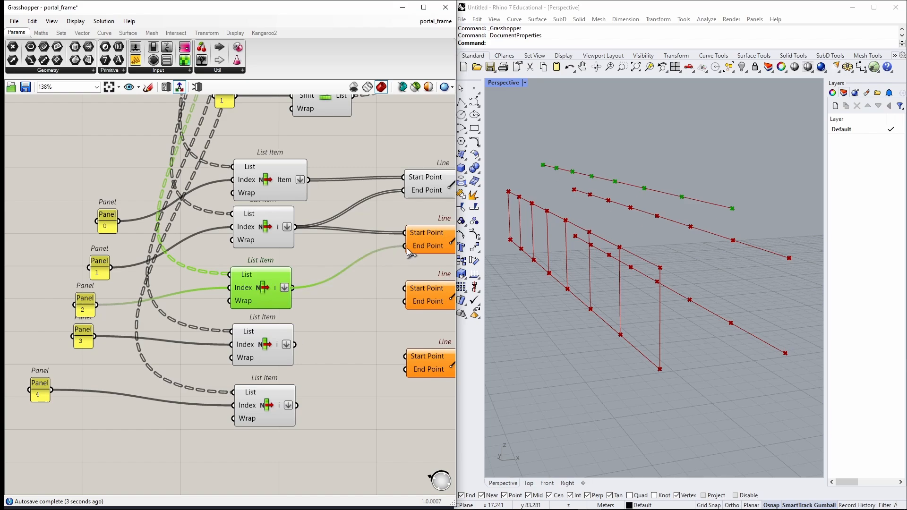
Wire the fourth List Item into the third Line's Start Point and the third List Item into its End Point.
right_click_drag(386, 268, 301, 271)
right_click_drag(685, 268, 638, 269)
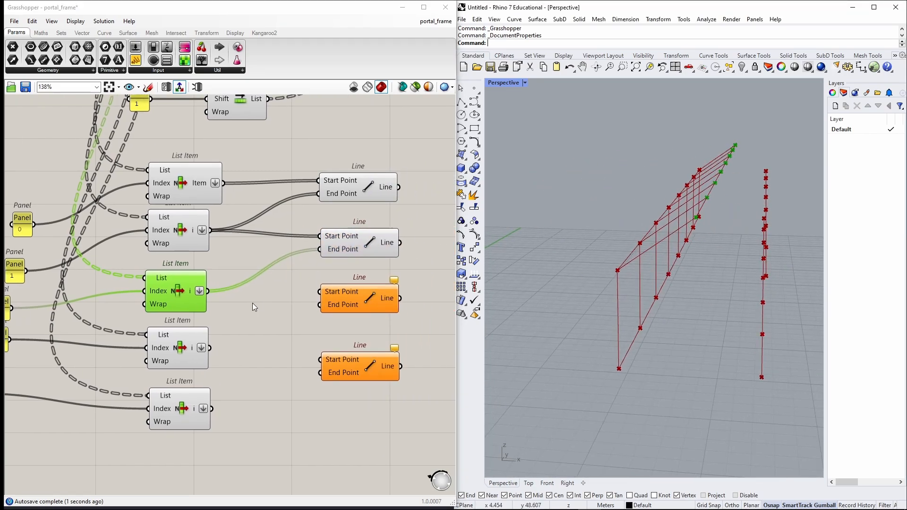
left_click(342, 300)
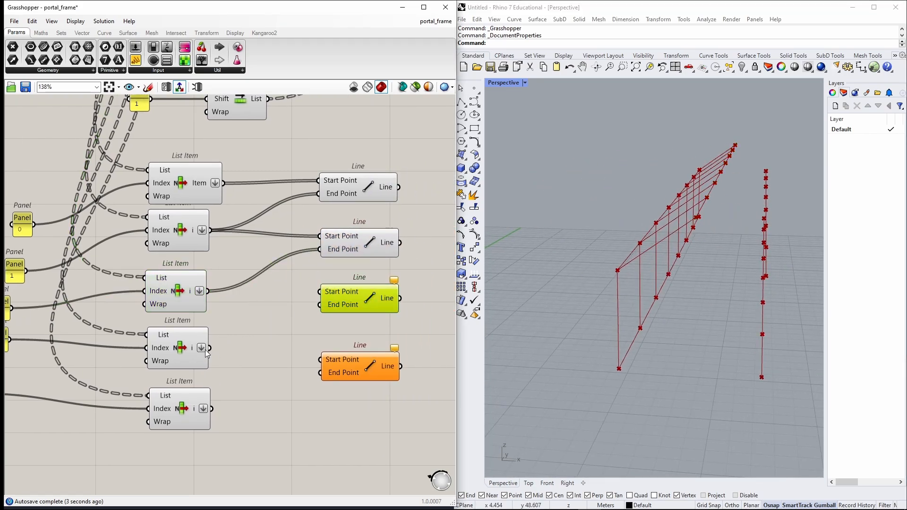
left_click(175, 350)
mouse_move(273, 332)
right_mouse_down()
mouse_move(300, 322)
mouse_move(271, 329)
right_mouse_up()
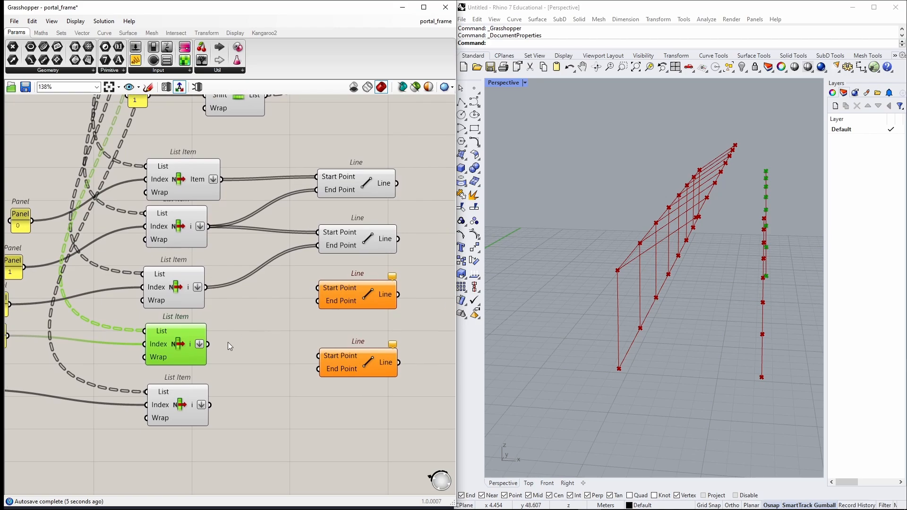
mouse_move(686, 305)
right_mouse_down()
mouse_move(715, 307)
mouse_move(700, 307)
right_mouse_up()
left_click_drag(208, 344, 318, 288)
left_click_drag(208, 289, 317, 301)
Wire the fifth List Item into the fourth Line's Start Point and the fourth List Item into its End Point.
right_click_drag(293, 351, 325, 283)
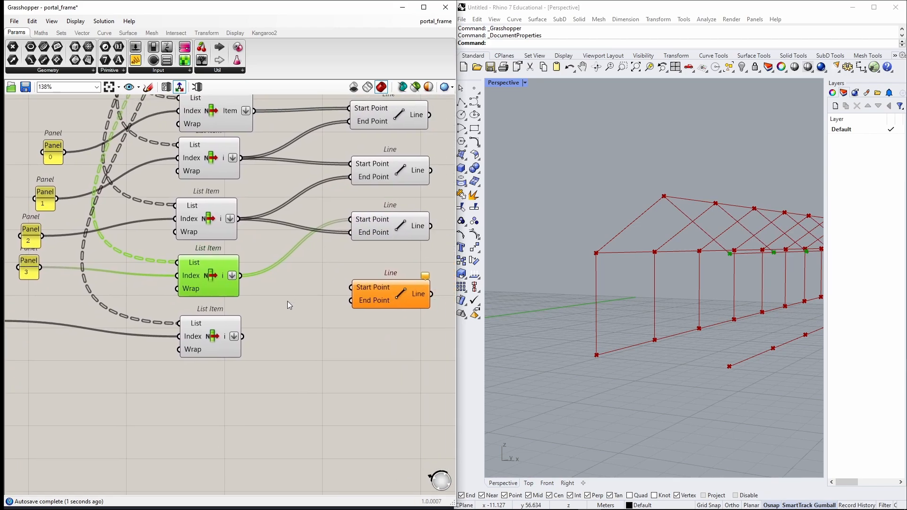
left_click_drag(243, 337, 351, 287)
left_click_drag(242, 278, 351, 301)
scroll(361, 321, "down", 2)
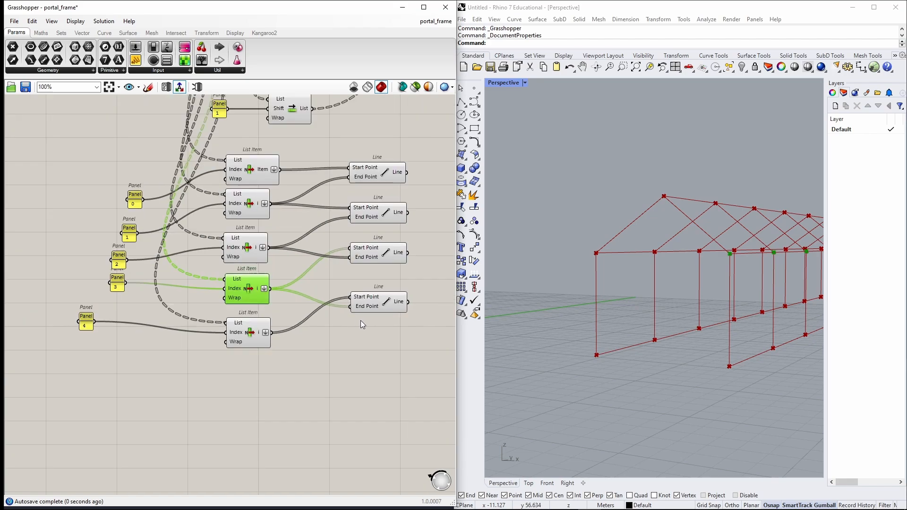
Add two Divide Length components to the right of the Line components.
right_click_drag(361, 321, 223, 358)
left_click(336, 287)
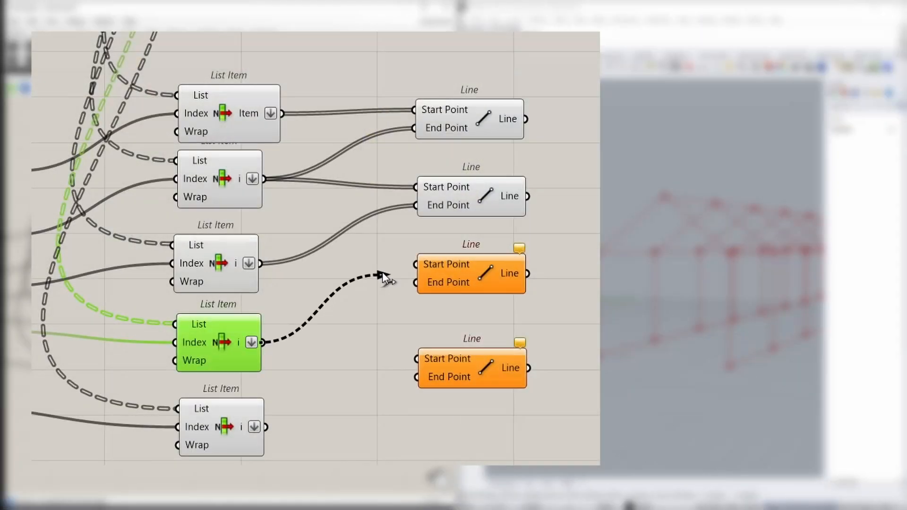
left_click_drag(196, 290, 209, 285)
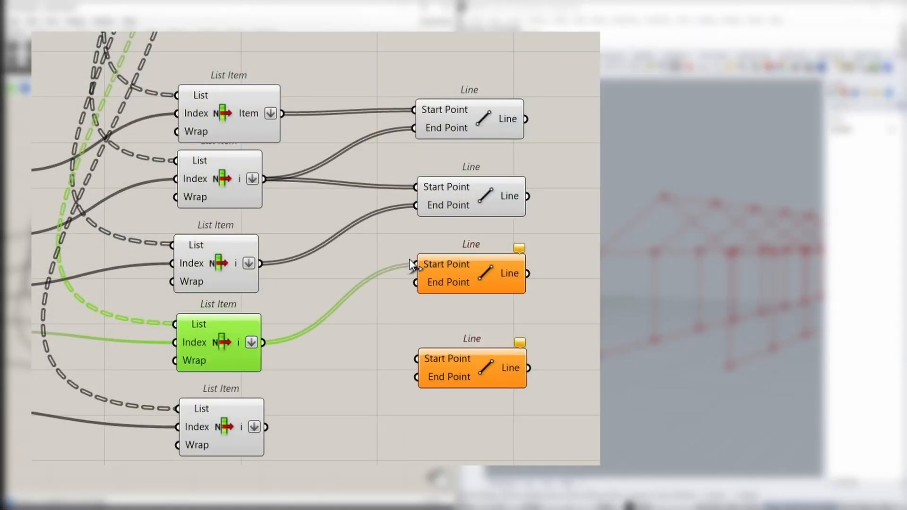
left_click_drag(263, 262, 371, 281)
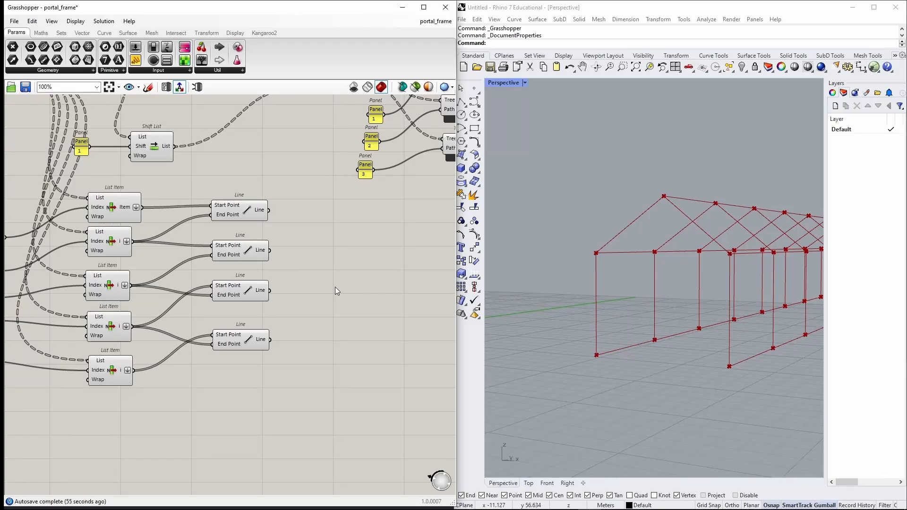
double_click(336, 288)
type("divide le")
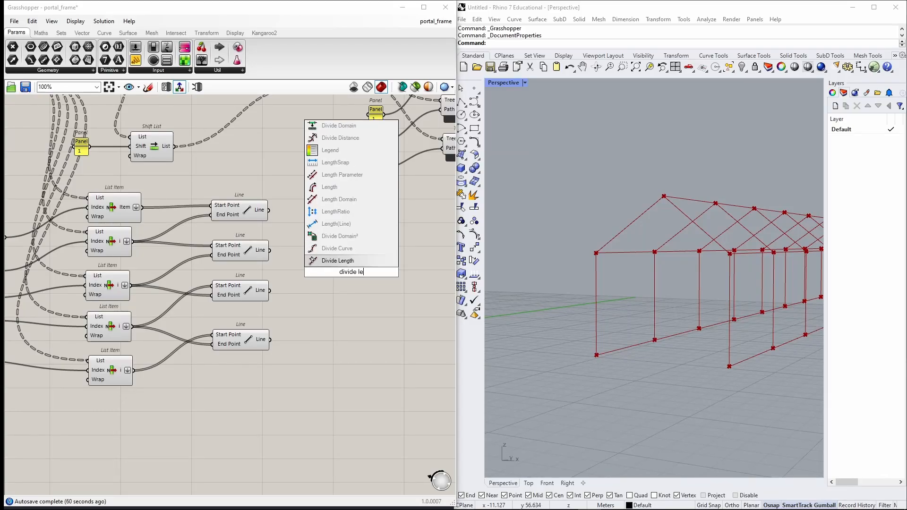
key("Return")
left_click_drag(352, 273, 364, 261)
left_click_drag(365, 260, 368, 308, "alt")
left_click(300, 283)
Add a new Number Slider below the Bays' number slider.
scroll(357, 248, "down", 3)
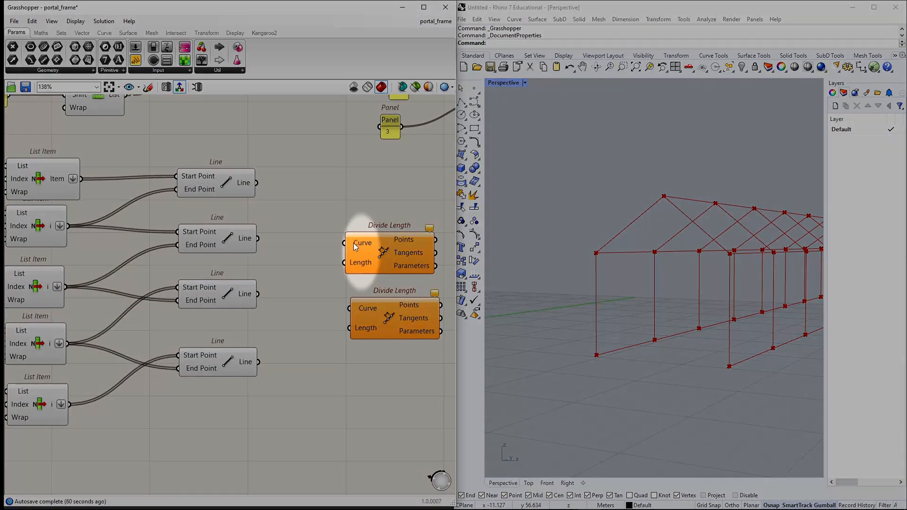
scroll(233, 324, "down", 2)
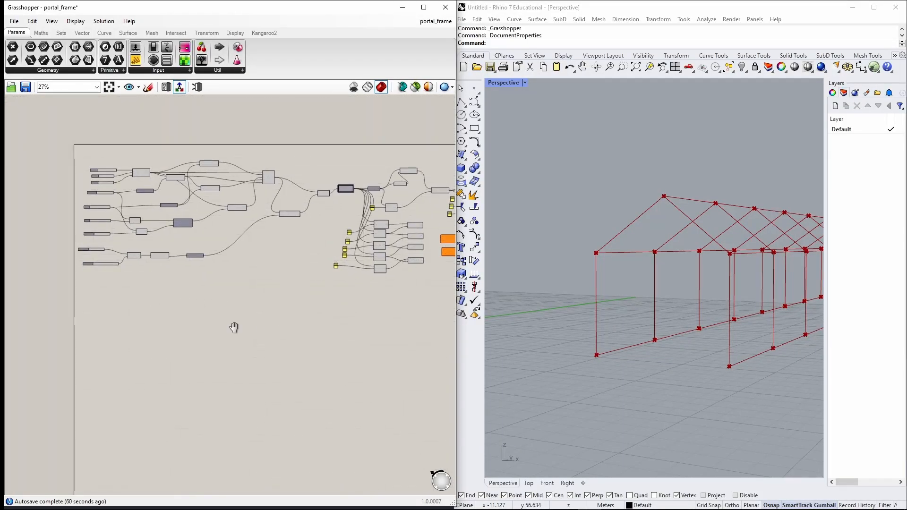
scroll(208, 257, "up", 5)
double_click(215, 251)
type("slid")
key("Return")
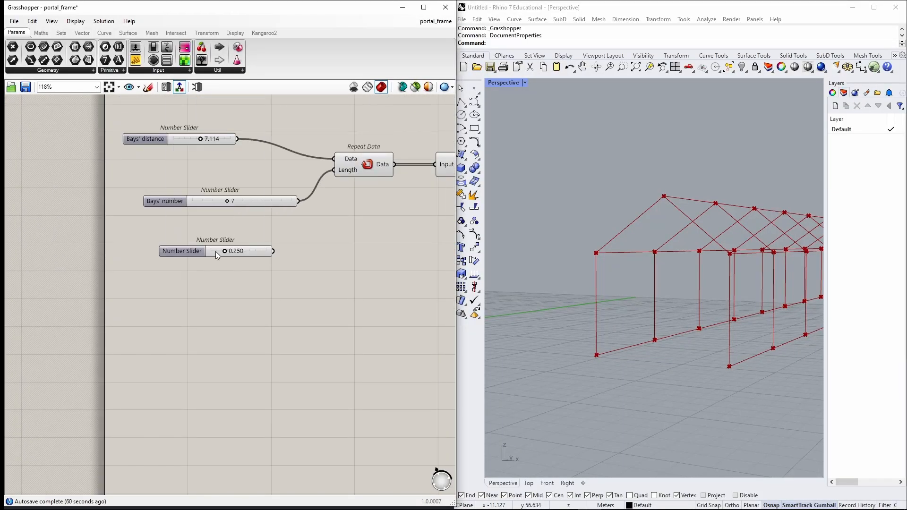
left_click_drag(189, 251, 184, 269)
Name the new slider Purlins' distance and set its value to 1.2.
double_click(182, 269)
type("Pur")
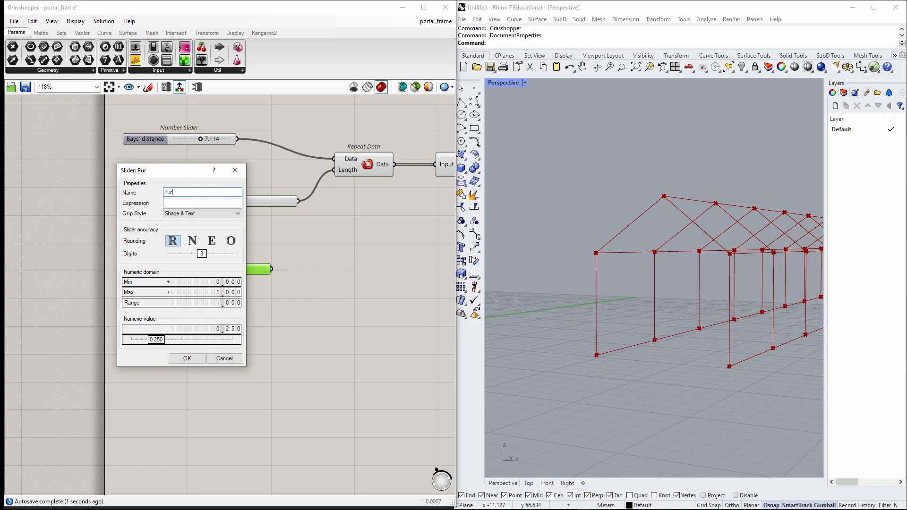
type("lins' distance")
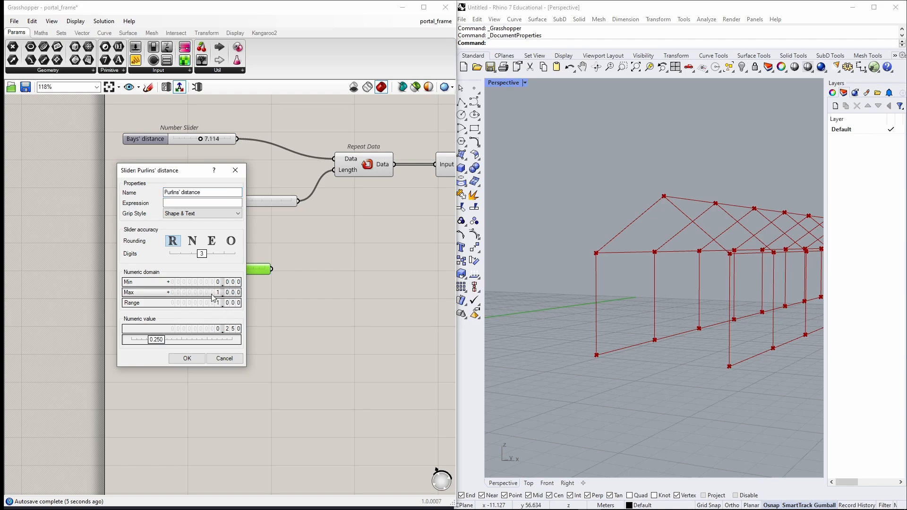
left_click(187, 358)
scroll(222, 268, "up", 3)
double_click(222, 266)
type("1.2")
key("Return")
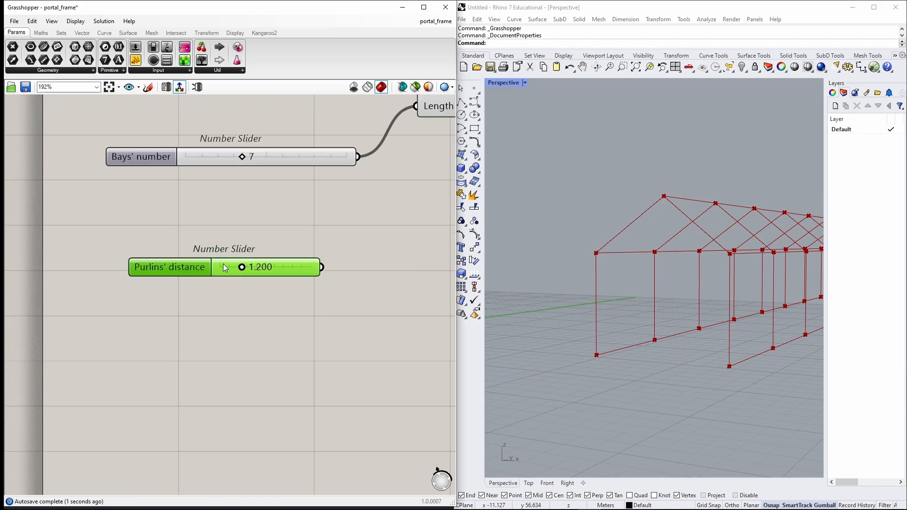
Wire the Purlins' distance slider into the first Divide Length's Length input.
scroll(225, 266, "down", 3)
right_click_drag(288, 264, 161, 303)
scroll(161, 303, "up", 3)
scroll(224, 310, "down", 10)
left_click_drag(162, 304, 414, 245)
scroll(401, 289, "up", 7)
scroll(415, 249, "down", 5)
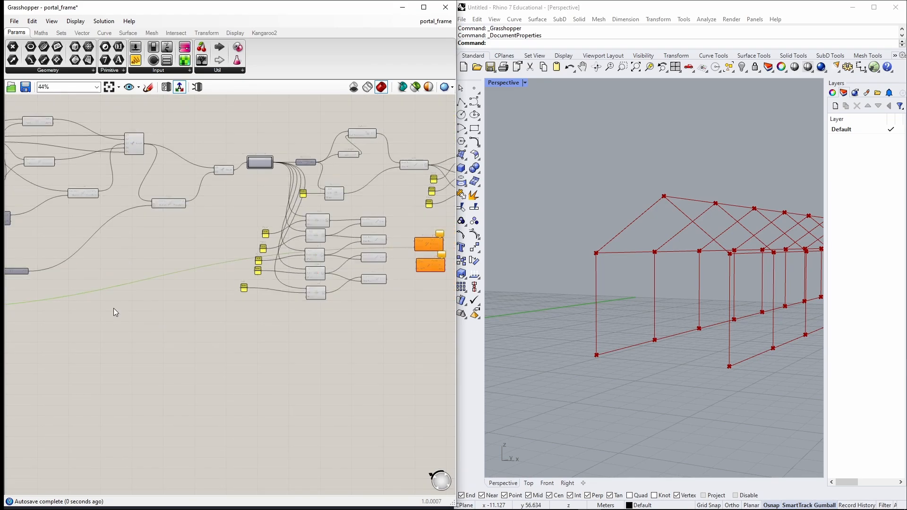
left_click(115, 311)
scroll(246, 255, "up", 7)
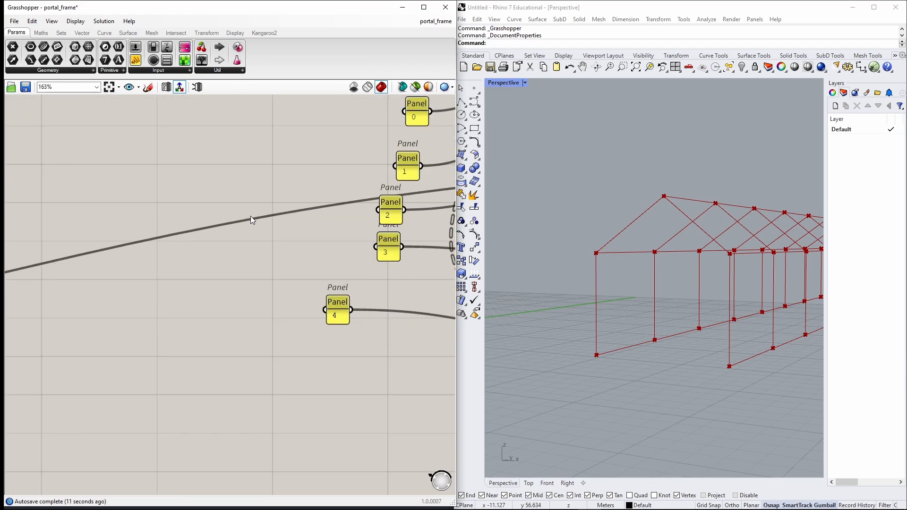
Insert a relay on the slider wire and move it near the Divide Length components.
double_click(250, 216)
left_click_drag(250, 219, 274, 245)
scroll(273, 245, "down", 8)
middle_click(271, 246)
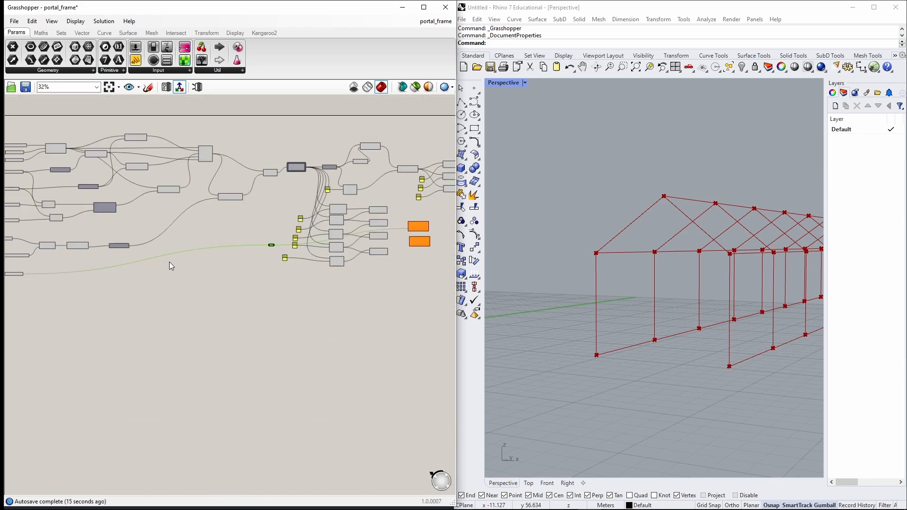
scroll(261, 253, "up", 4)
scroll(285, 237, "down", 4)
left_click_drag(293, 263, 399, 284)
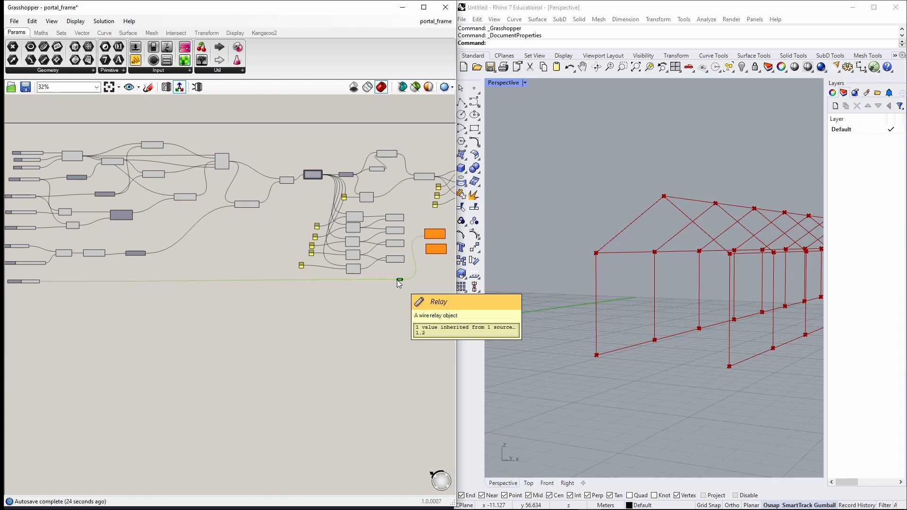
Wire the relay into the Length inputs of both Divide Length components.
scroll(382, 288, "up", 5)
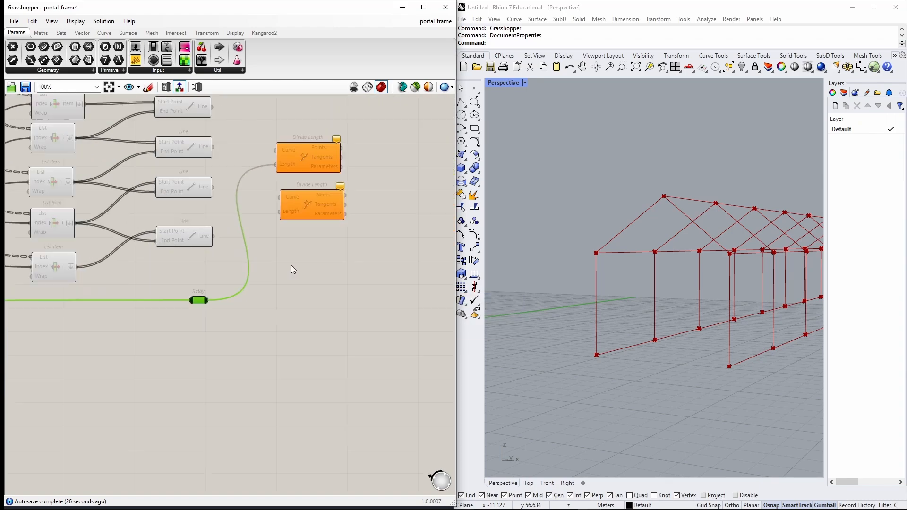
scroll(204, 307, "up", 1)
left_click_drag(192, 307, 290, 185)
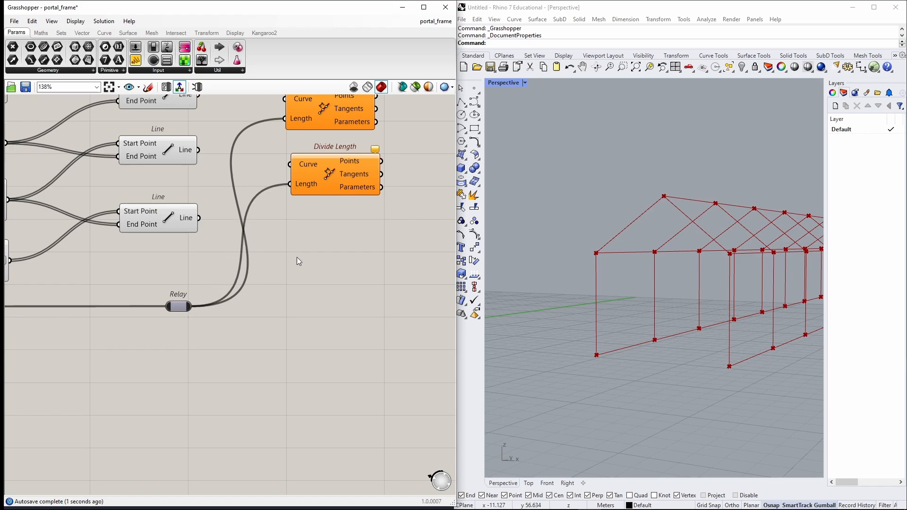
right_click_drag(288, 244, 269, 281)
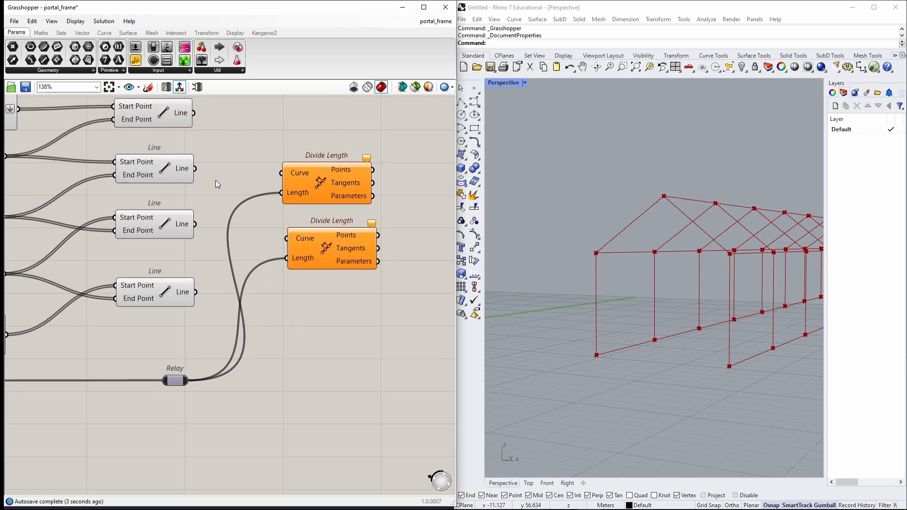
Wire the two rafter Line outputs into the Curve inputs of the two Divide Length components.
right_click_drag(217, 180, 312, 172)
left_click_drag(304, 168, 210, 237)
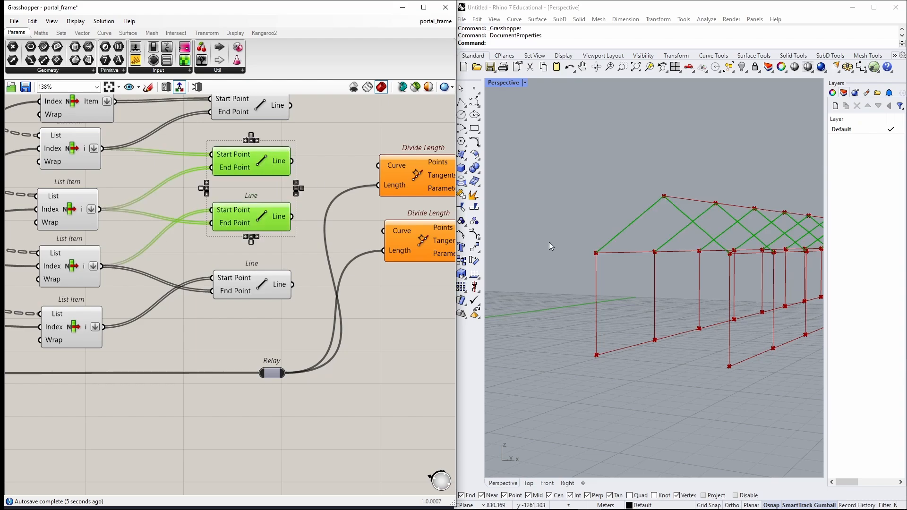
right_click_drag(549, 242, 607, 267)
left_click(303, 143)
left_click_drag(293, 162, 385, 167)
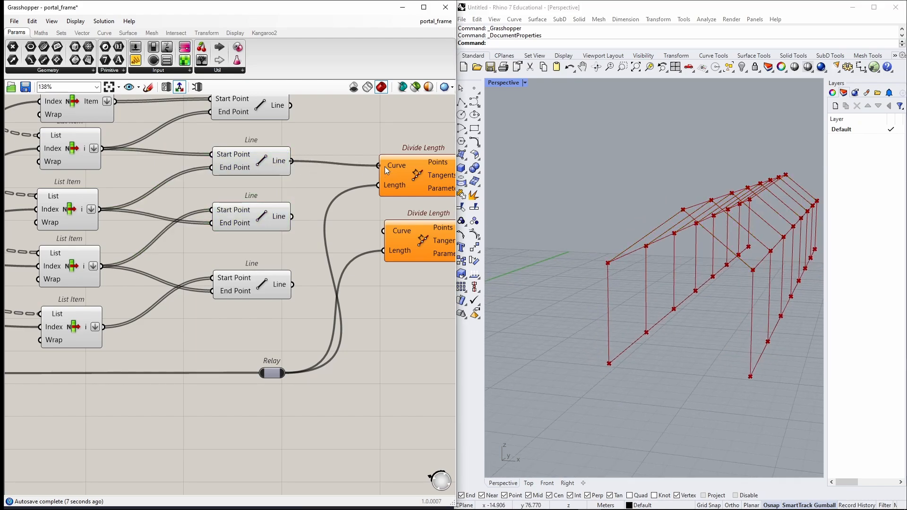
left_click_drag(292, 217, 383, 231)
right_click_drag(453, 291, 337, 300)
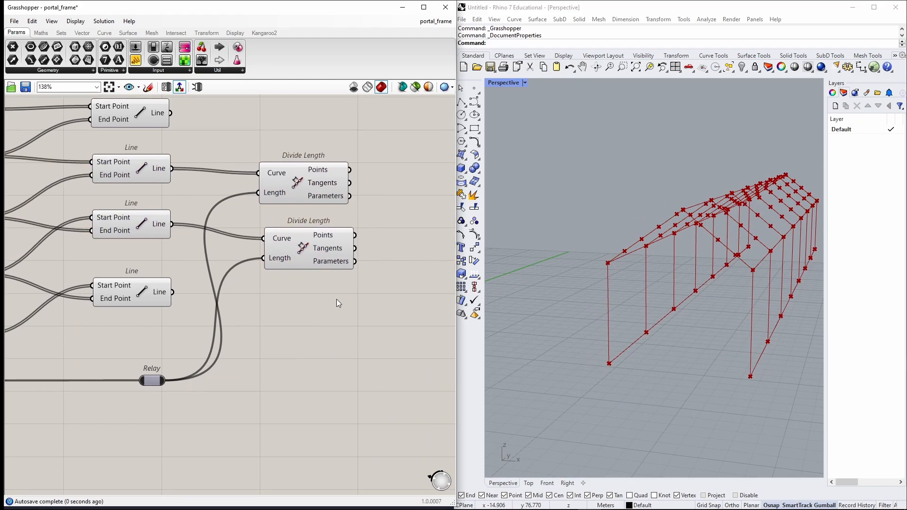
right_click_drag(681, 267, 766, 285)
right_click_drag(681, 239, 653, 218)
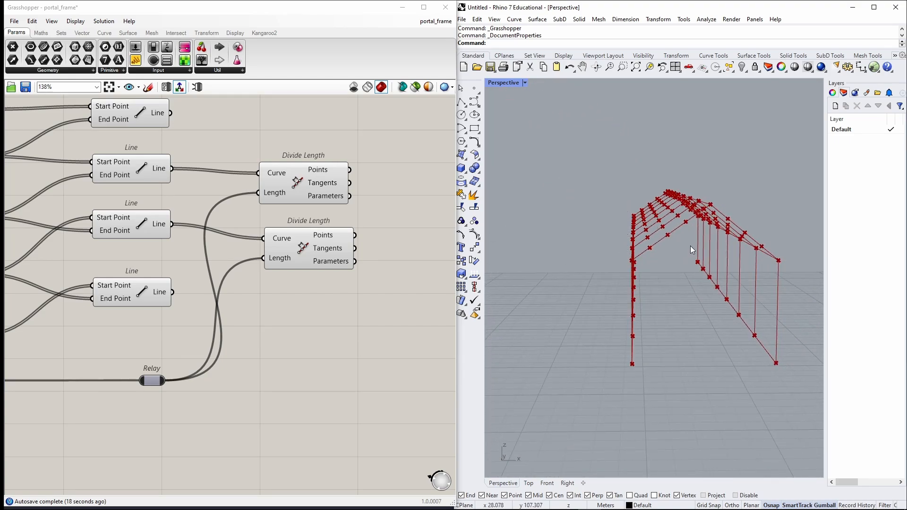
right_click_drag(692, 250, 798, 202)
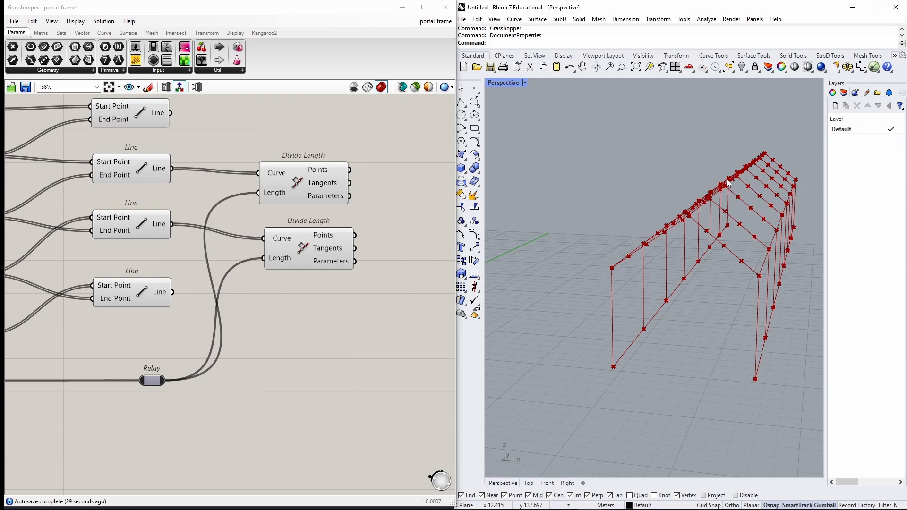
Add two Cull Index components to the right of the Divide Length components.
right_click_drag(439, 206, 321, 220)
double_click(322, 220)
type("cull index")
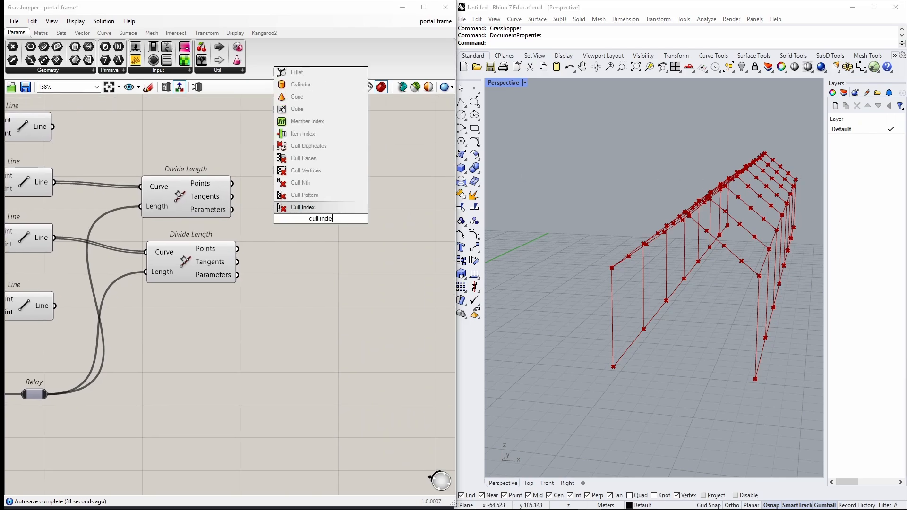
key("Return")
left_click(384, 282)
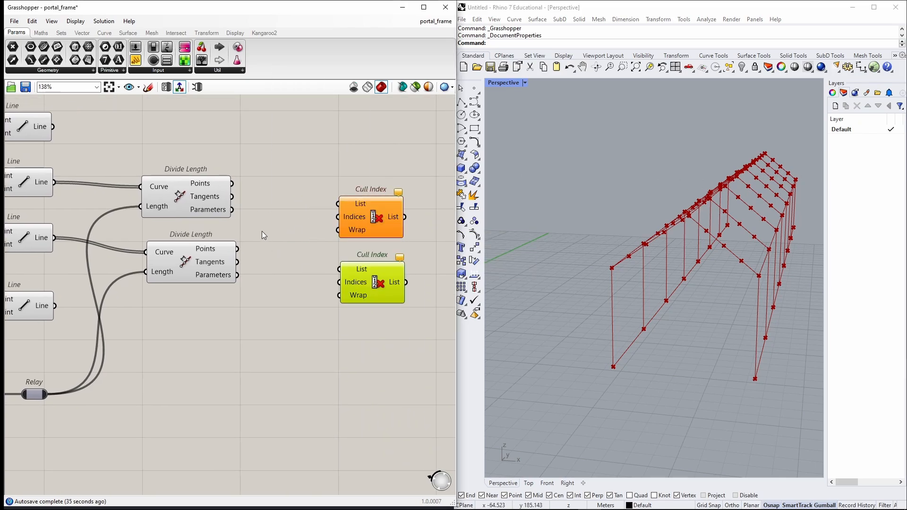
Add a panel containing 0 and wire it into the Indices inputs of both Cull Index components.
double_click(264, 235)
type("panel")
key("Return")
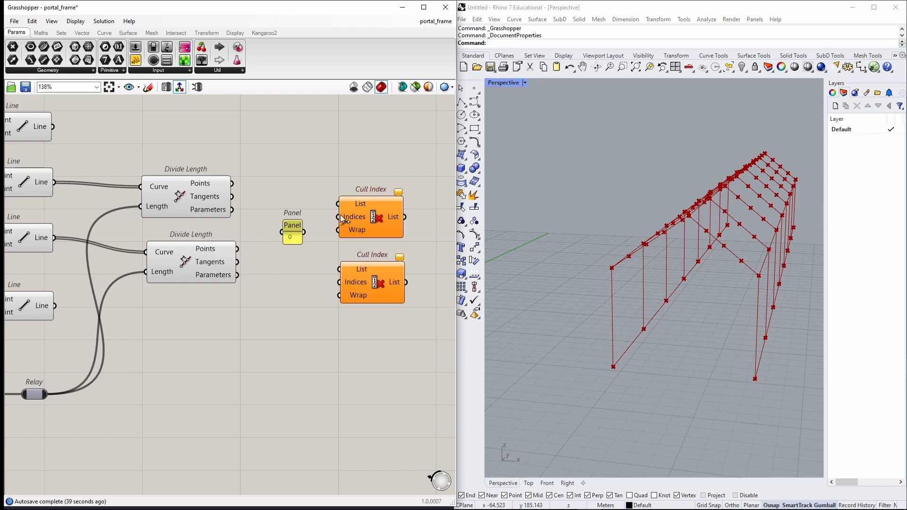
left_click_drag(305, 232, 340, 282)
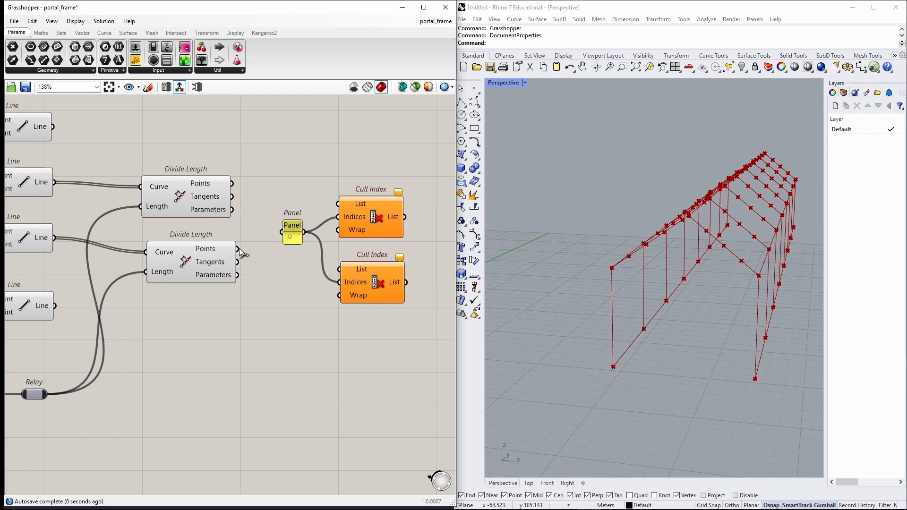
Wire each Divide Length's Points output into the List input of the matching Cull Index.
left_click_drag(240, 250, 339, 270)
left_click_drag(232, 184, 341, 206)
right_click_drag(383, 324, 294, 323)
left_click_drag(310, 325, 303, 214)
right_click_drag(525, 281, 687, 259)
Add a Flip Matrix component to the right of the Cull Index components.
scroll(283, 299, "down", 5)
double_click(369, 252)
type("flip")
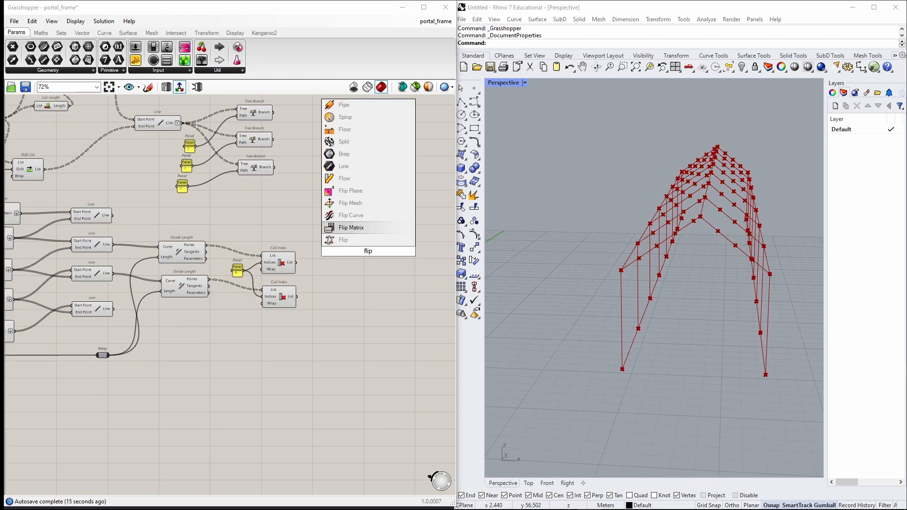
left_click(365, 227)
left_click_drag(371, 252, 338, 268)
Add a Shift List component and a Line component to the right of the Flip Matrix.
double_click(401, 271)
type("shi")
key("Return")
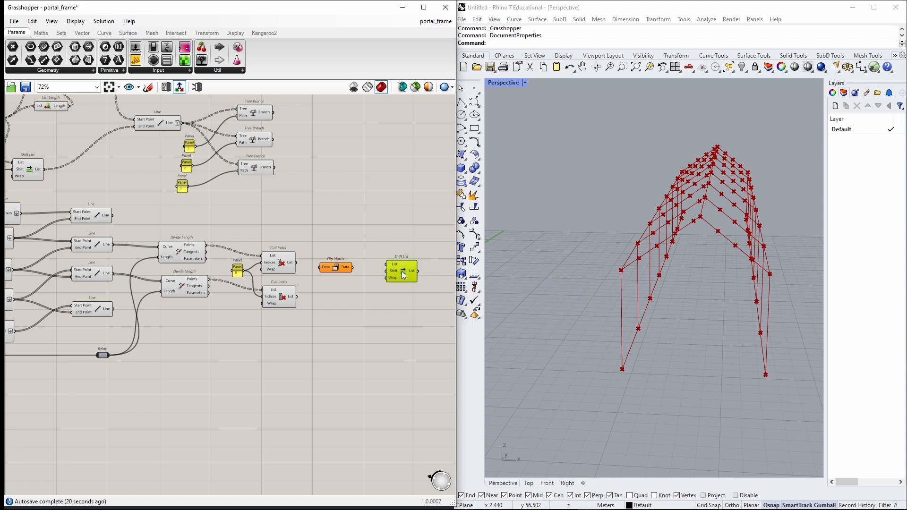
left_click_drag(401, 271, 376, 293)
right_click_drag(430, 275, 314, 288)
double_click(314, 288)
type("line")
key("Return")
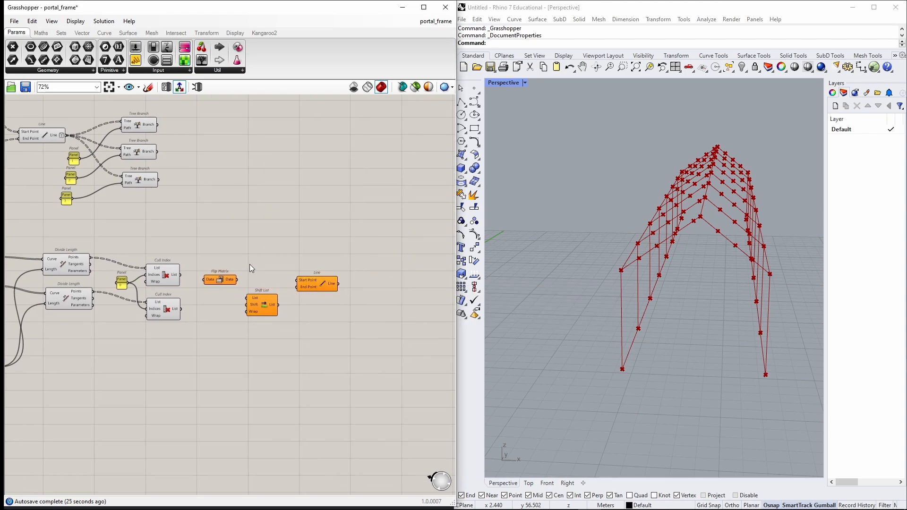
Add a List Length component above the Shift List.
double_click(250, 265)
type("list")
key("Return")
Add a Cull Nth component above the List Length component, next to the Flip Matrix.
scroll(250, 265, "up", 3)
double_click(258, 238)
type("cull n")
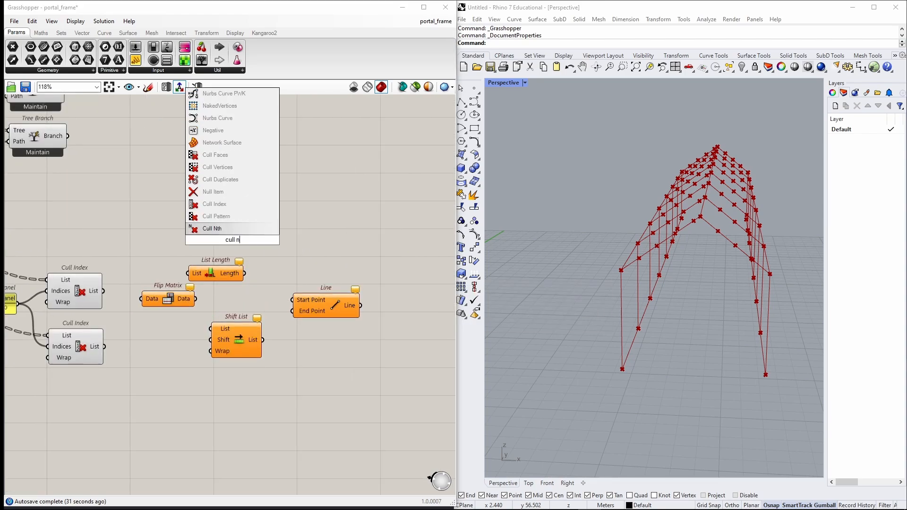
key("Return")
right_click_drag(203, 253, 312, 243)
left_click_drag(274, 290, 258, 290)
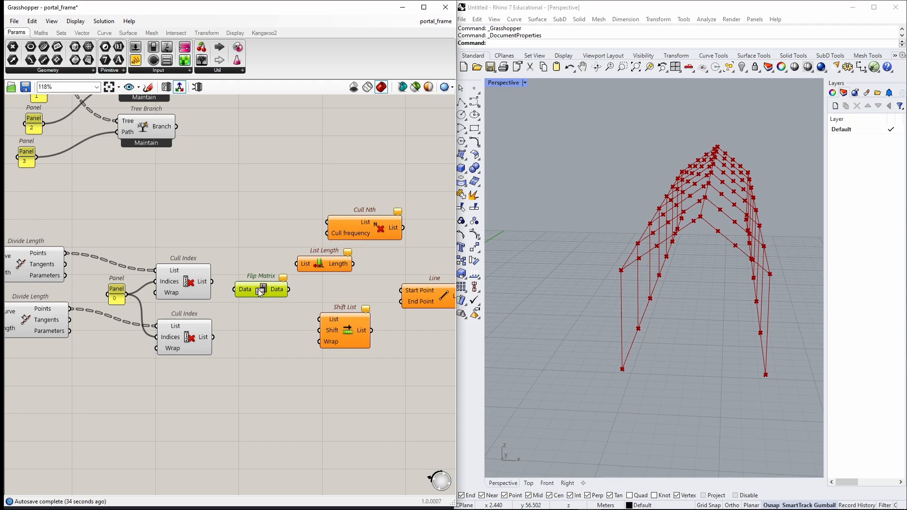
Create a panel with the value 1 and connect it to the Shift List's Shift input.
right_click(330, 342)
mouse_move(403, 436)
left_click(453, 435)
double_click(291, 356)
type("\"1")
key("Return")
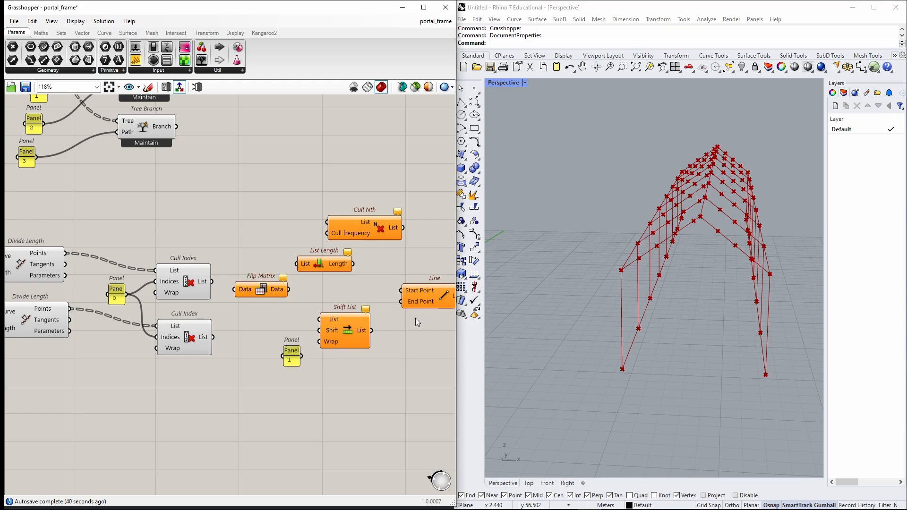
left_click_drag(301, 360, 319, 331)
Wire Flip Matrix into Shift List, List Length and Cull Nth, then feed Cull Nth and Shift List into the Line's start and end points.
left_click_drag(289, 290, 319, 319)
left_click_drag(383, 324, 402, 301)
left_click_drag(289, 289, 296, 264)
left_click_drag(289, 289, 327, 222)
left_click_drag(353, 264, 327, 234)
left_click_drag(403, 228, 402, 290)
Duplicate the Cull Nth, List Length, Flip Matrix, Shift List, panel and Line group below and wire the second Cull Index output into its Flip Matrix.
scroll(209, 232, "down", 2)
left_click_drag(231, 208, 427, 367)
left_click_drag(378, 293, 378, 415)
left_click_drag(220, 326, 237, 413)
mouse_move(665, 280)
right_mouse_down()
mouse_move(723, 283)
mouse_move(662, 294)
right_mouse_up()
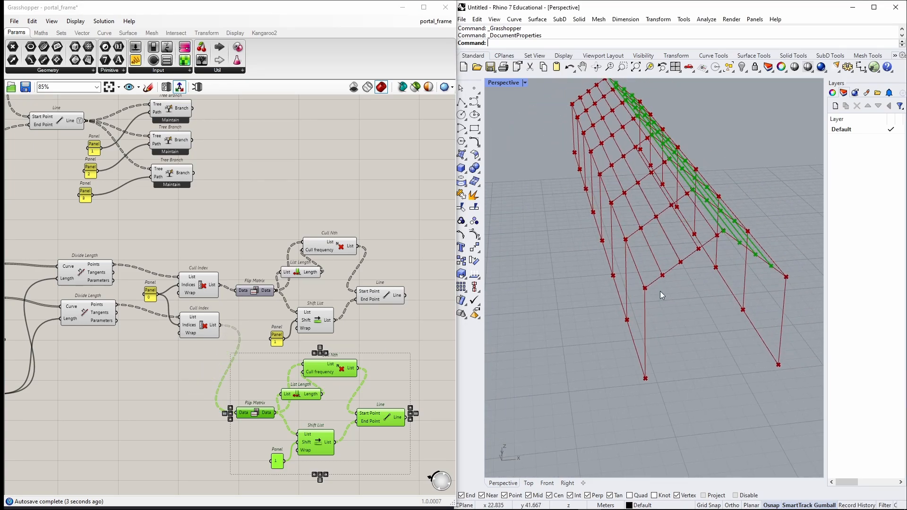
left_click(409, 337)
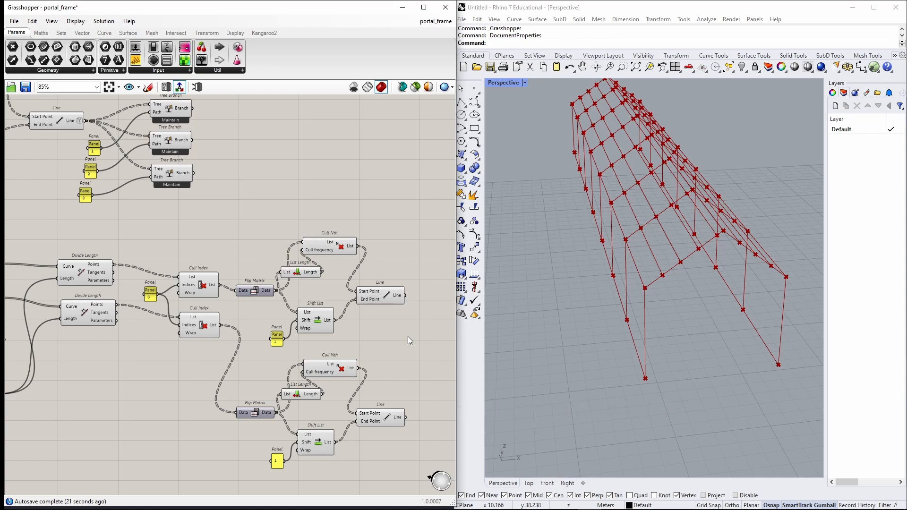
Inspect the earlier column Line components by selecting them to check their geometry in the viewport.
right_click_drag(129, 283, 263, 235)
scroll(263, 235, "down", 3)
scroll(146, 202, "up", 3)
left_click(166, 203)
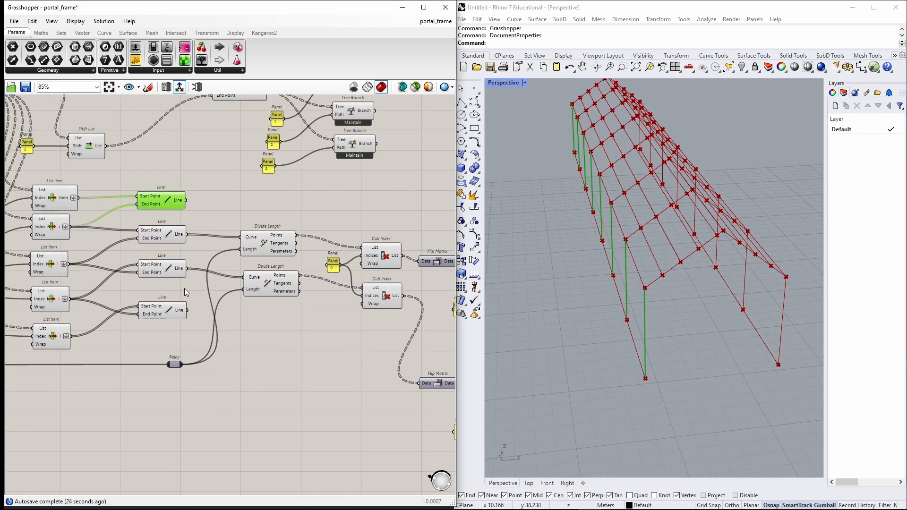
left_click(168, 310, "shift")
left_click(242, 327)
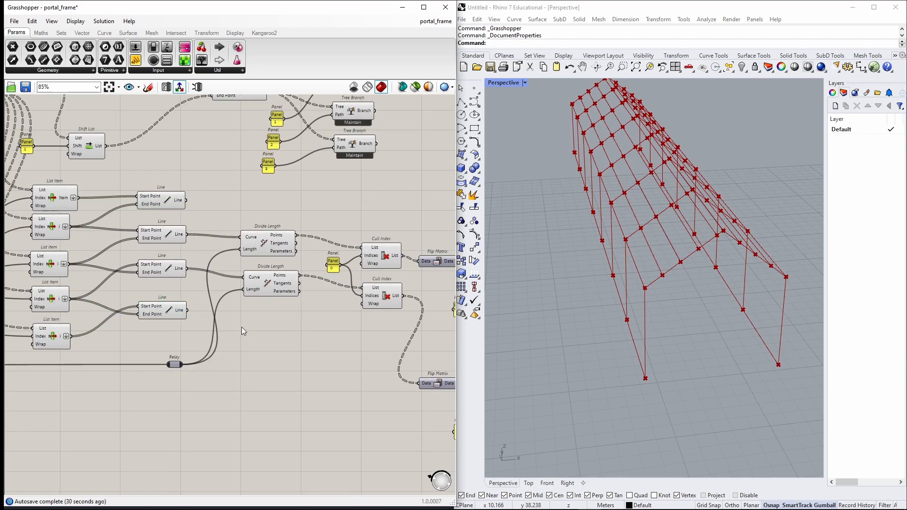
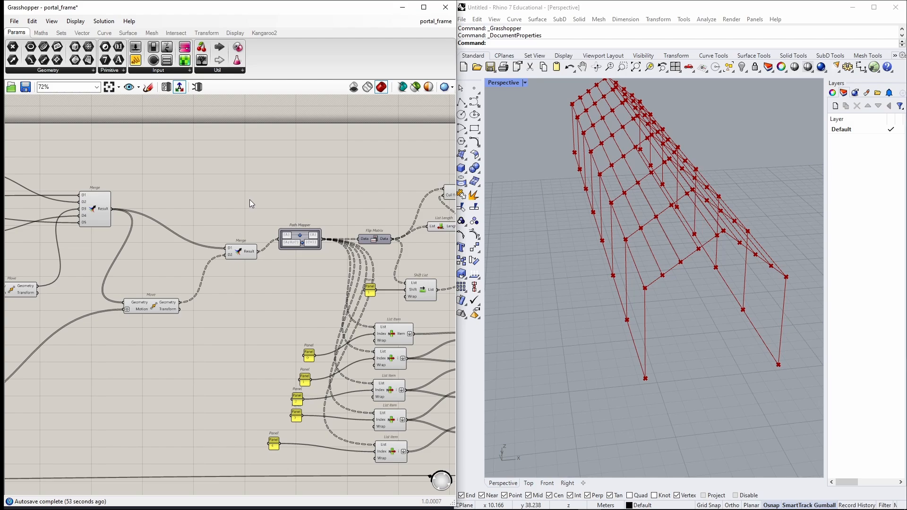
Add a Tree Branch component above the Path Mapper and duplicate it directly below.
scroll(250, 203, "up", 2)
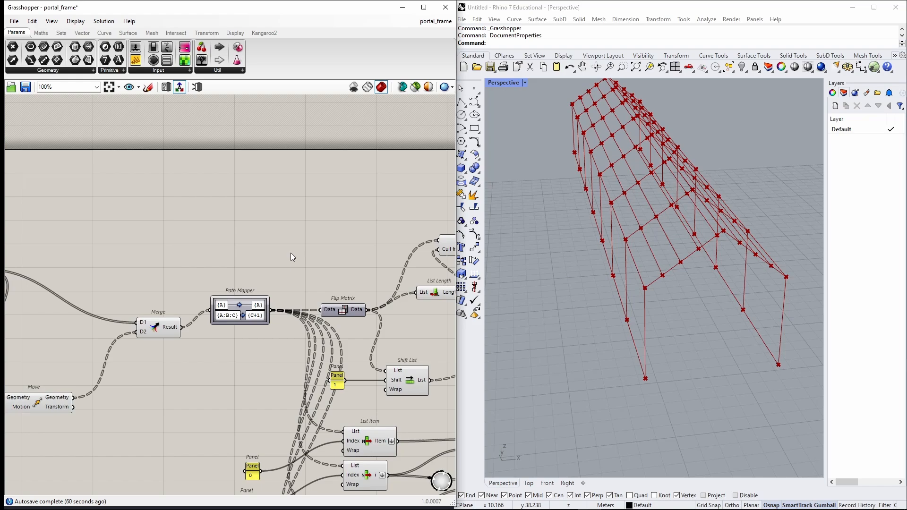
double_click(329, 197)
type("tree")
key("Up")
key("Up")
key("Up")
key("Up")
key("Up")
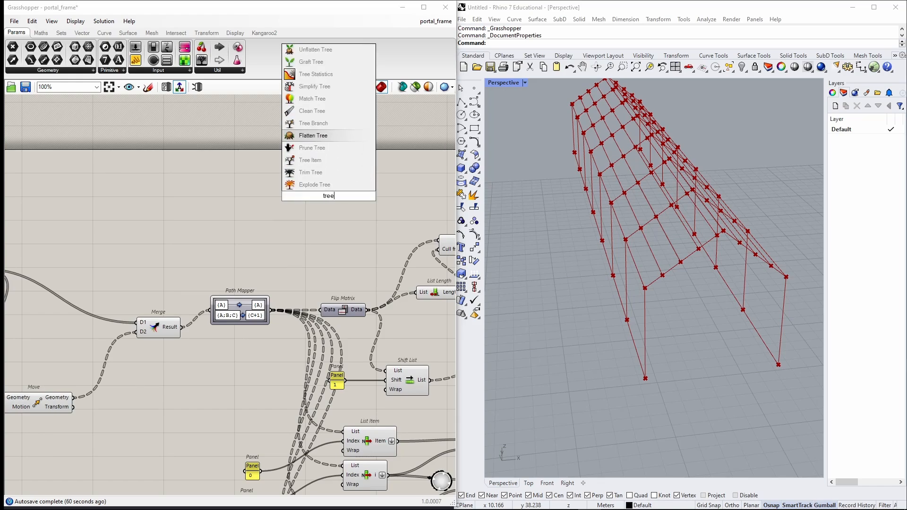
key("Return")
left_click_drag(329, 196, 350, 196)
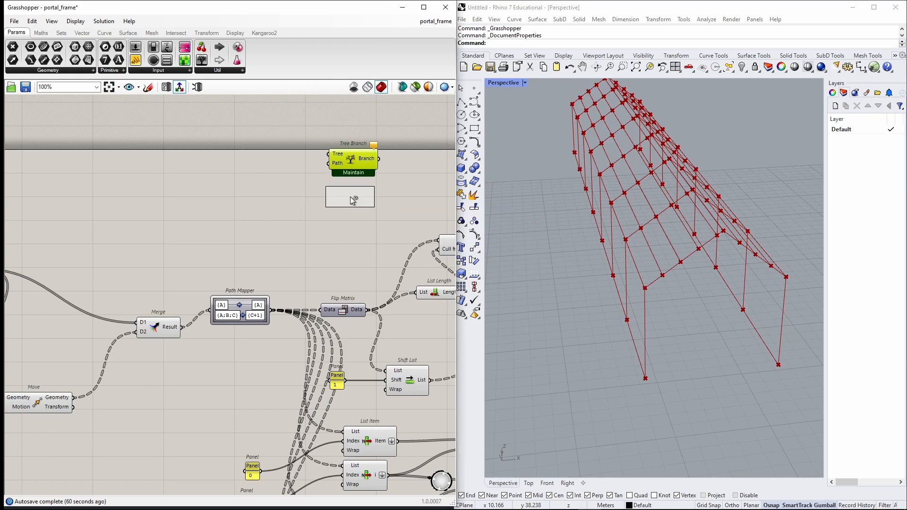
left_click_drag(291, 124, 405, 232)
left_click(365, 256)
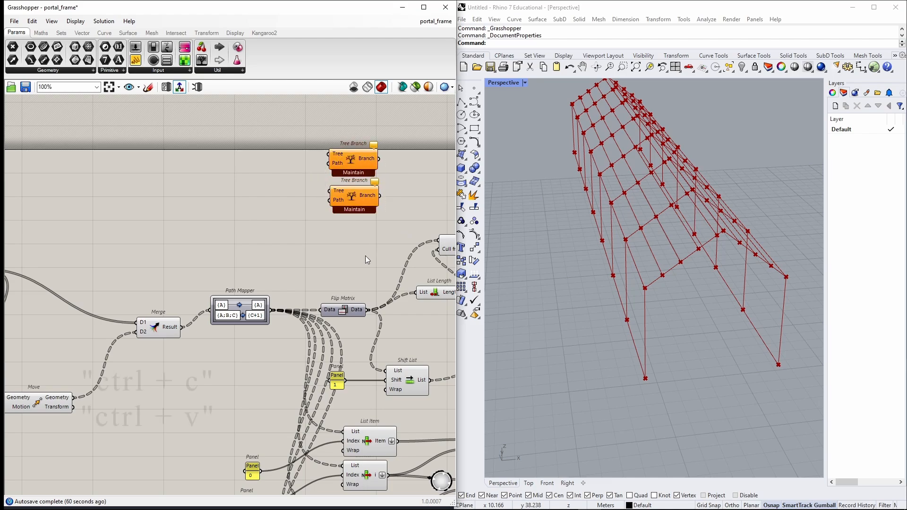
Paste a second pair of Tree Branch components below the List Item group.
scroll(210, 405, "down", 4)
right_click_drag(210, 407, 285, 184)
scroll(350, 330, "up", 2)
key("ctrl+v")
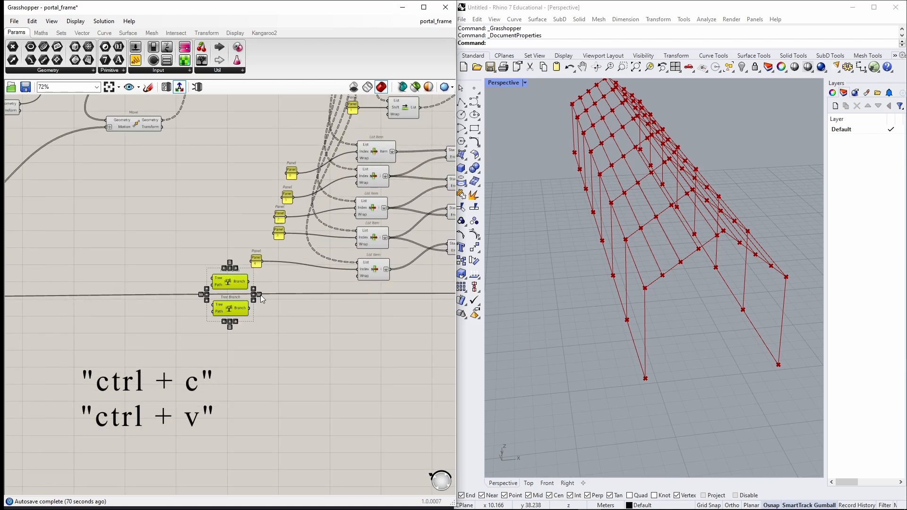
left_click_drag(230, 285, 367, 327)
left_click(265, 297)
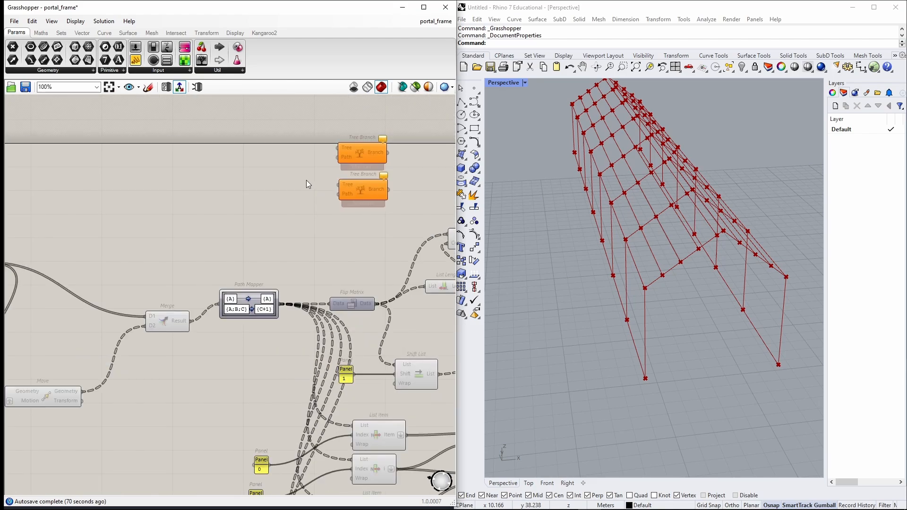
Wire the Path Mapper output into the Tree inputs of all four Tree Branch components.
scroll(307, 184, "up", 1)
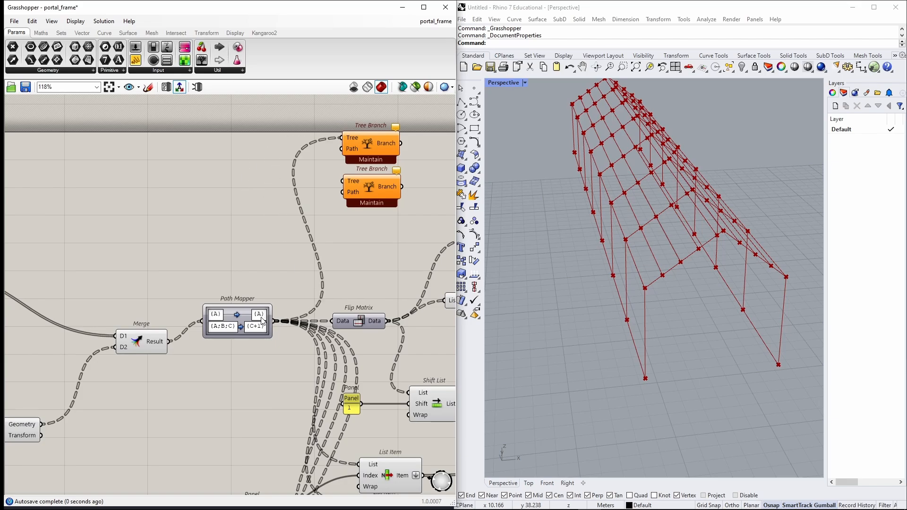
scroll(317, 246, "down", 2)
right_click_drag(318, 246, 291, 152)
left_click_drag(260, 207, 316, 316)
scroll(283, 246, "down", 1)
right_click_drag(274, 156, 299, 292)
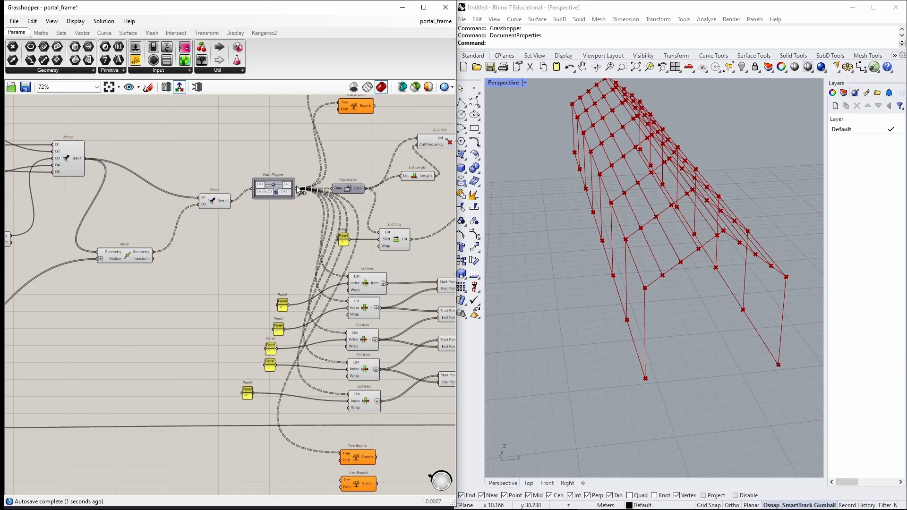
left_click_drag(296, 188, 352, 369)
scroll(326, 284, "up", 1)
right_click_drag(305, 109, 314, 378)
scroll(314, 314, "up", 2)
right_click_drag(305, 193, 277, 213)
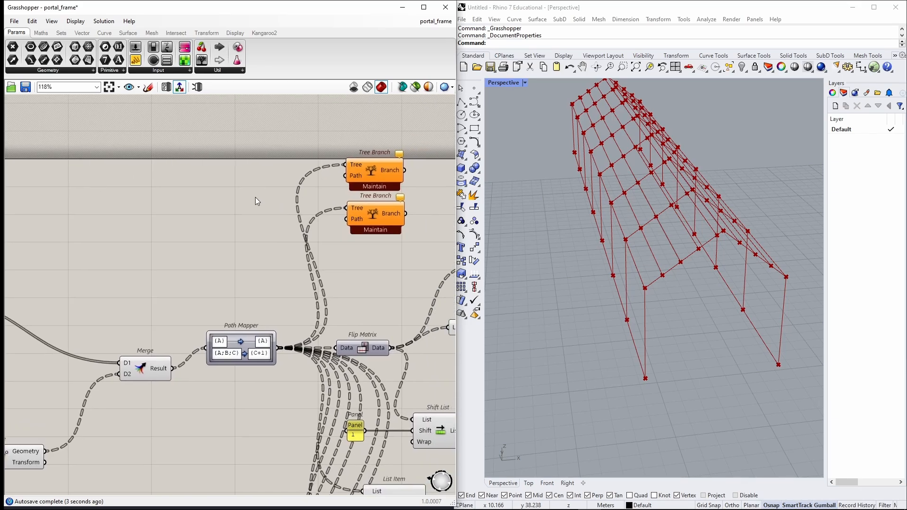
Create panels with values 0 and 1 and connect them to the Path inputs of the upper Tree Branch pair.
double_click(256, 197)
type("\"0")
key("Return")
double_click(241, 226)
type("\"1")
key("Return")
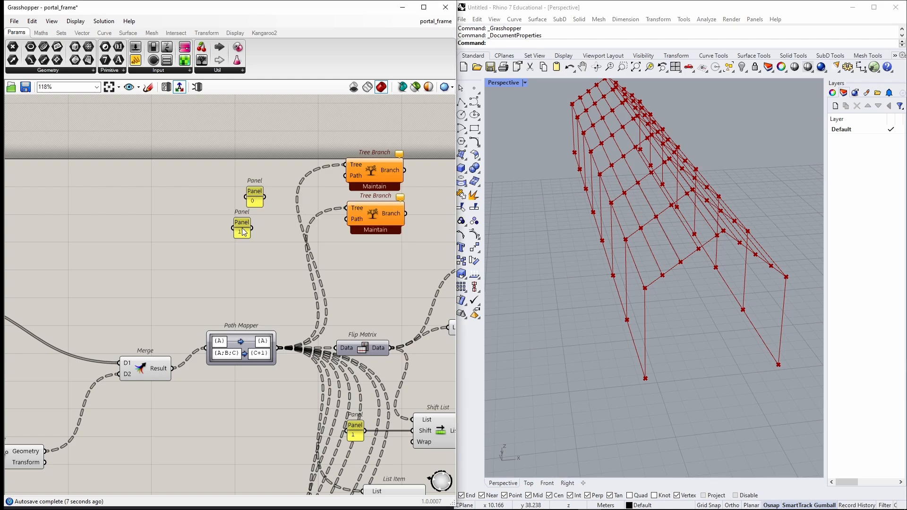
left_click_drag(265, 197, 346, 175)
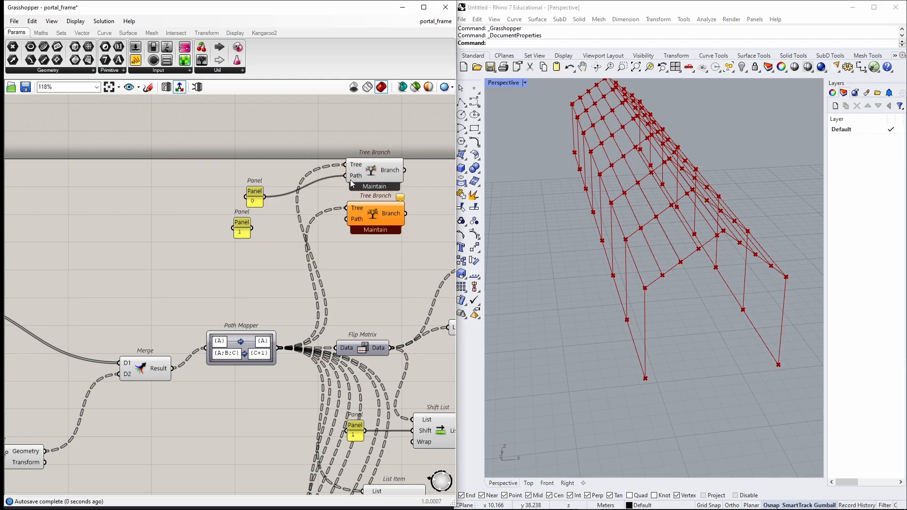
left_click_drag(252, 228, 353, 221)
Add a Subtraction component that takes a panel value of 1 away from Bays' number.
scroll(358, 218, "down", 4)
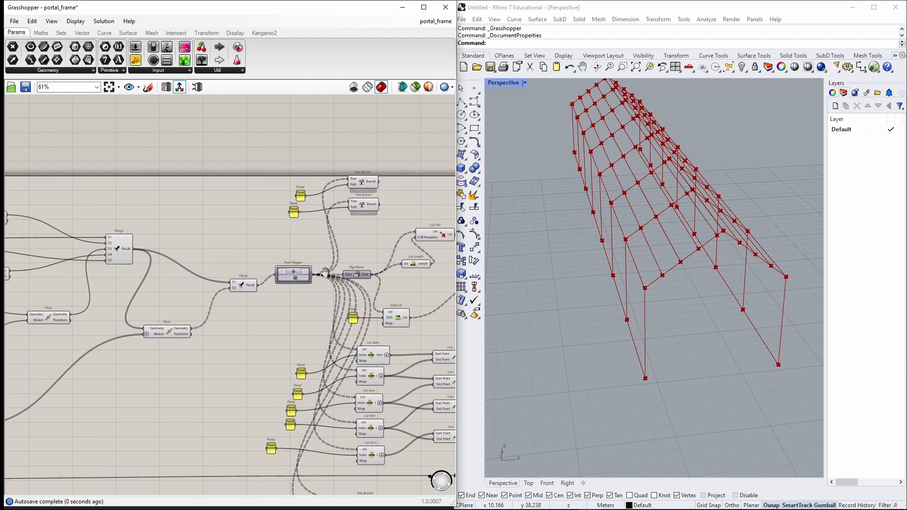
right_click_drag(361, 379, 379, 230)
scroll(387, 385, "up", 3)
scroll(387, 385, "up", 1)
right_click_drag(341, 346, 347, 325)
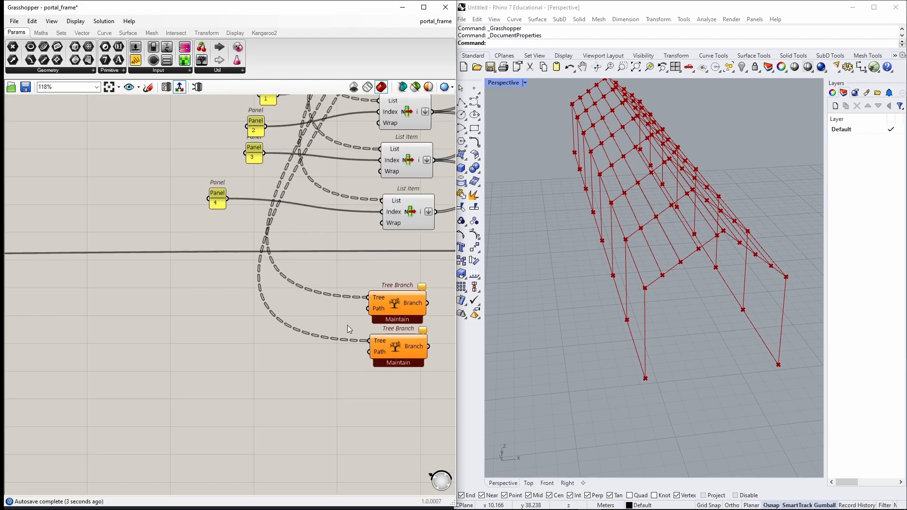
scroll(347, 326, "down", 5)
right_click_drag(234, 342, 537, 310)
scroll(165, 302, "up", 6)
right_click_drag(86, 167, 137, 239)
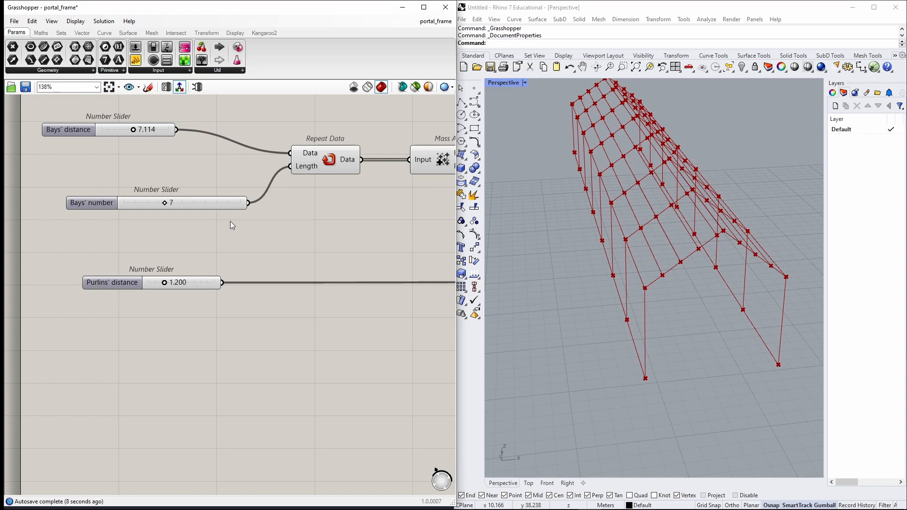
double_click(319, 337)
type("subt")
key("Return")
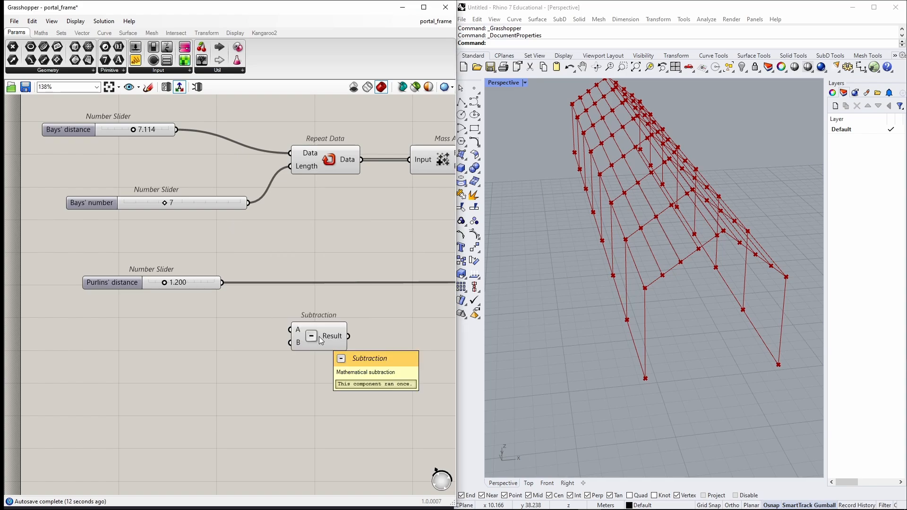
double_click(220, 352)
type("\"1")
key("Return")
left_click_drag(231, 352, 290, 342)
left_click_drag(248, 202, 290, 330)
left_click_drag(337, 339, 324, 347)
left_click(359, 350)
Inspect the points output by the lower Tree Branch pair in the viewport.
scroll(358, 350, "down", 5)
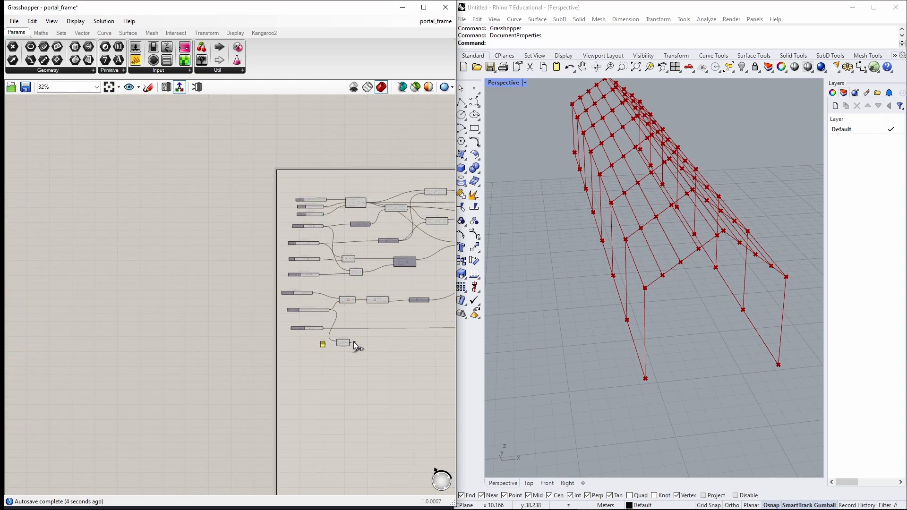
scroll(434, 338, "up", 2)
scroll(434, 338, "down", 6)
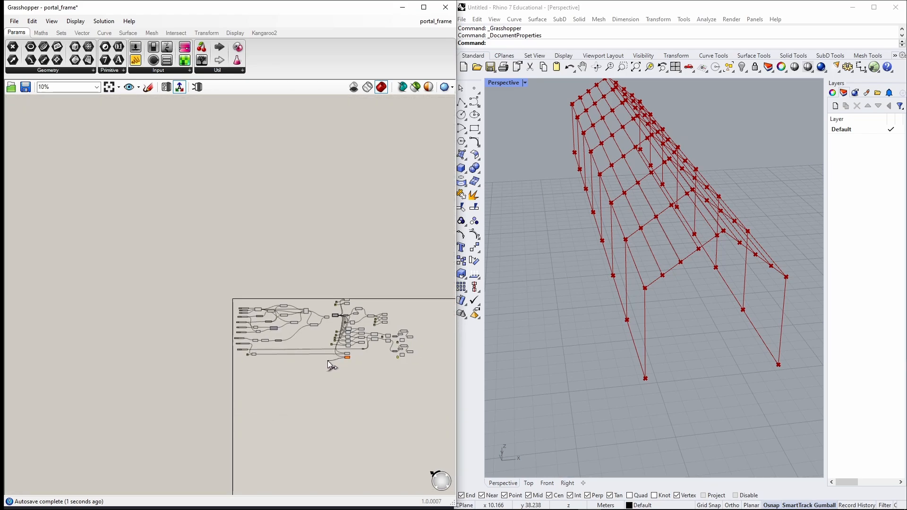
scroll(303, 353, "up", 9)
left_click_drag(303, 354, 355, 307)
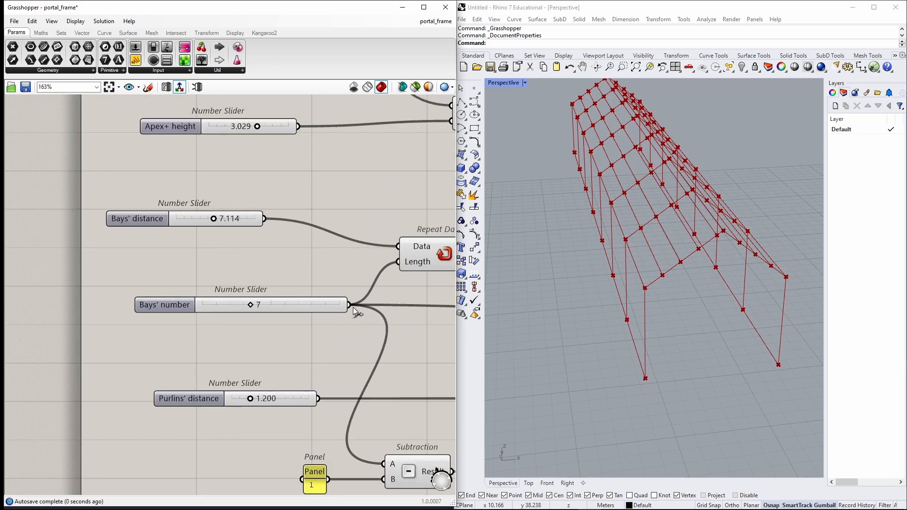
scroll(355, 307, "down", 5)
scroll(200, 362, "down", 3)
scroll(391, 354, "up", 5)
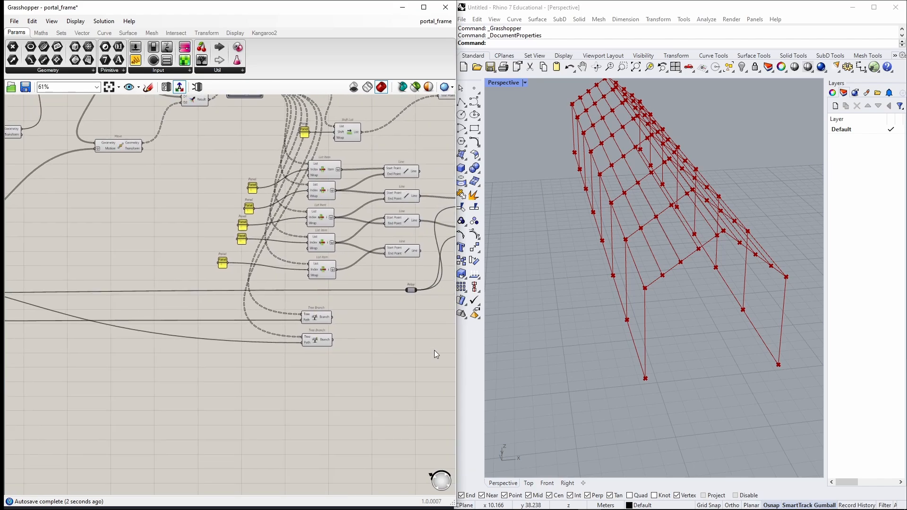
right_click_drag(591, 293, 609, 302)
left_click_drag(375, 364, 294, 303)
right_click_drag(547, 221, 611, 185, "shift")
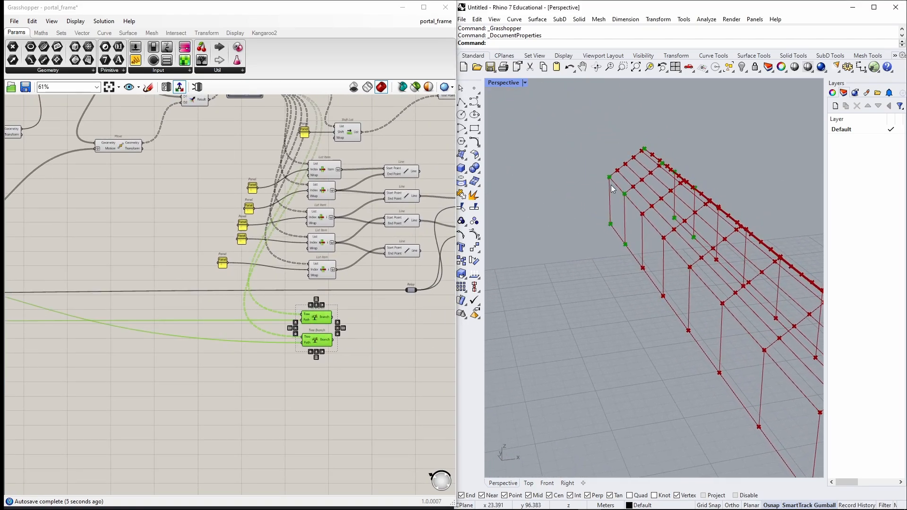
Inspect the points output by the upper Tree Branch pair in the viewport.
scroll(310, 333, "up", 3)
scroll(310, 334, "down", 4)
right_click_drag(380, 199, 340, 315)
scroll(279, 169, "up", 3)
left_click_drag(312, 203, 282, 173)
scroll(441, 216, "down", 1)
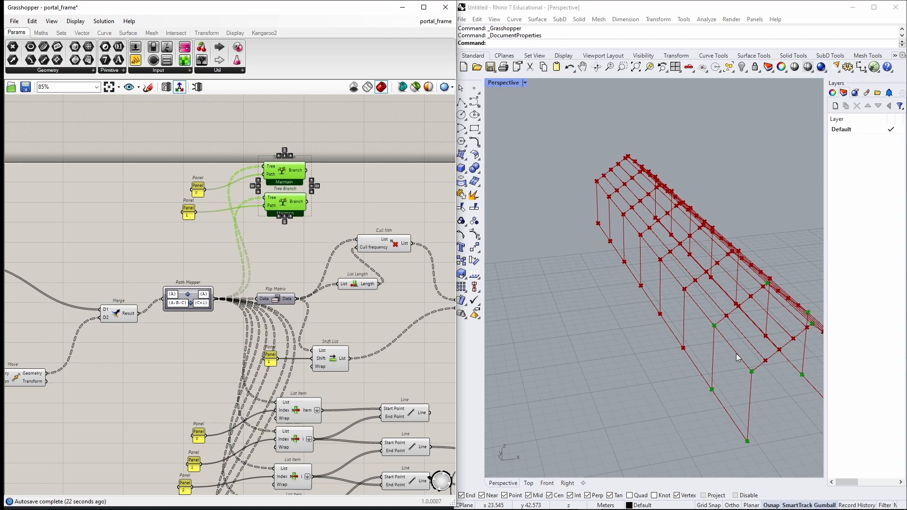
left_click(281, 255)
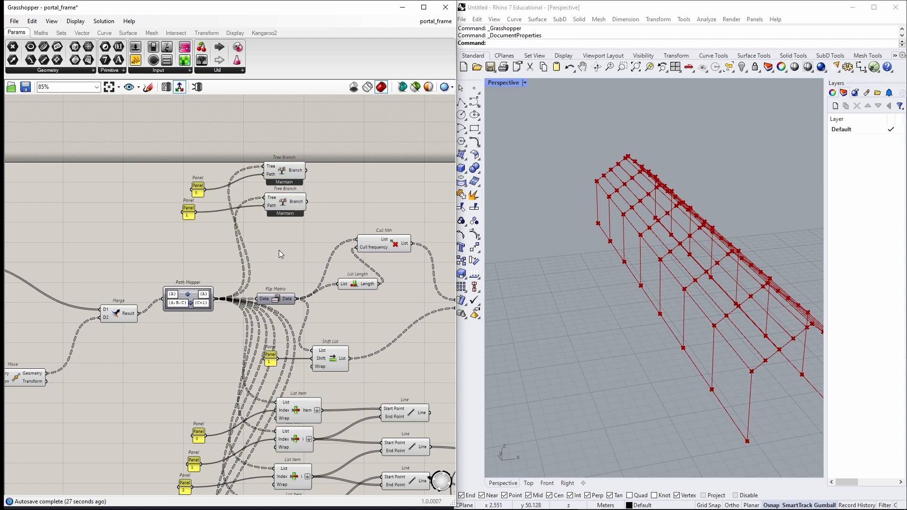
Add a Shift List and a Line component beside the upper Tree Branches and duplicate both below.
scroll(352, 174, "up", 2)
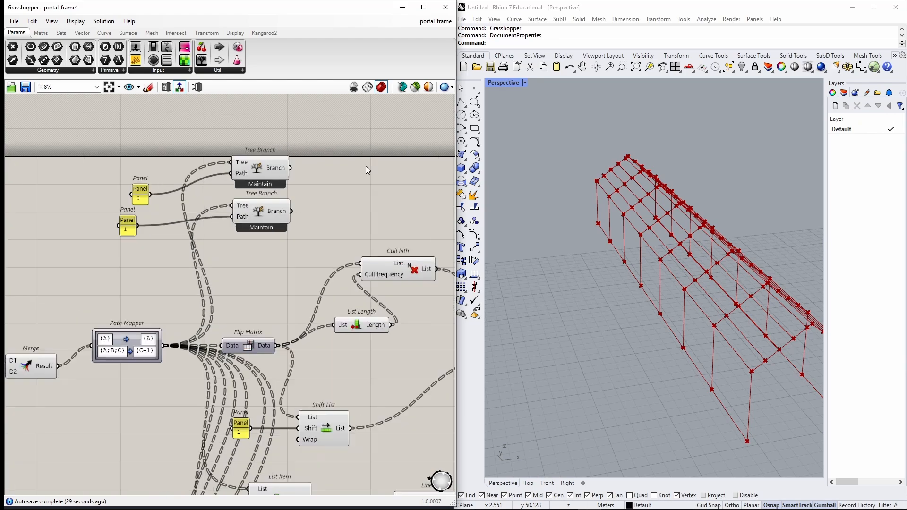
right_click_drag(401, 161, 285, 194)
double_click(285, 193)
type("shift")
key("Return")
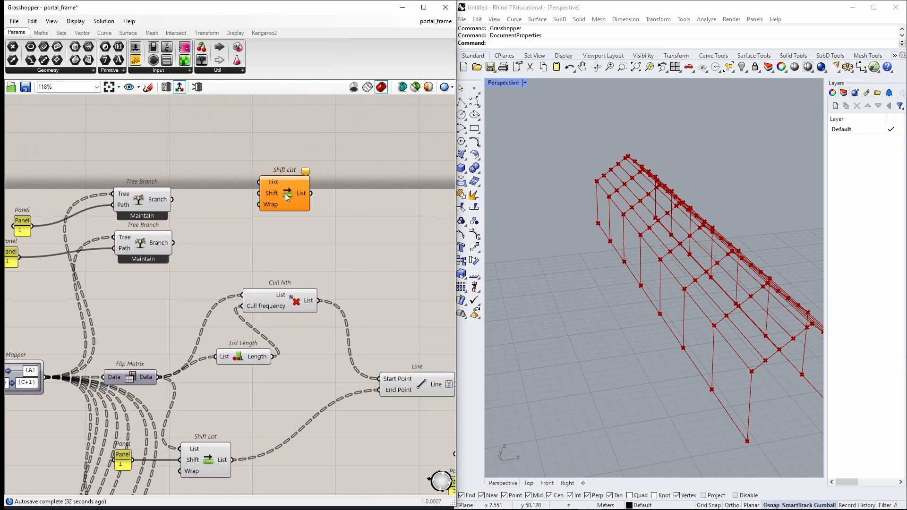
double_click(396, 189)
type("line")
key("Up")
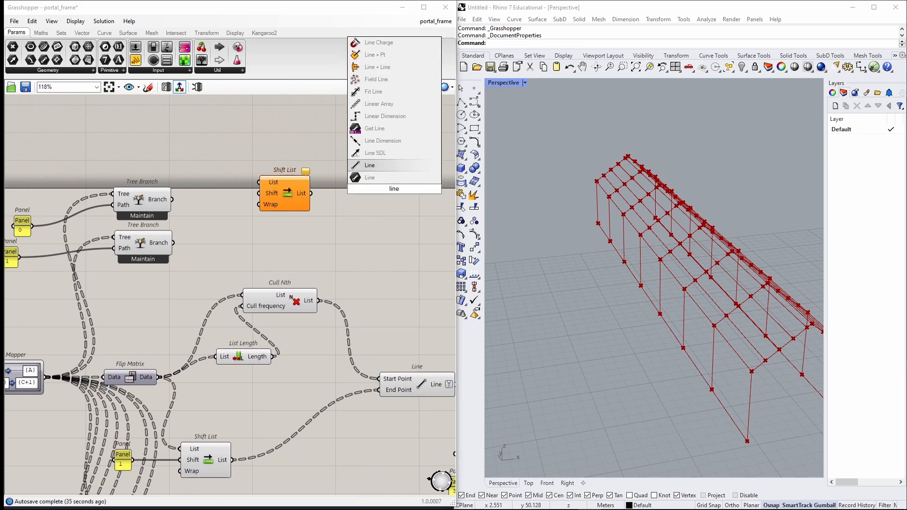
key("Return")
left_click_drag(402, 230, 241, 249)
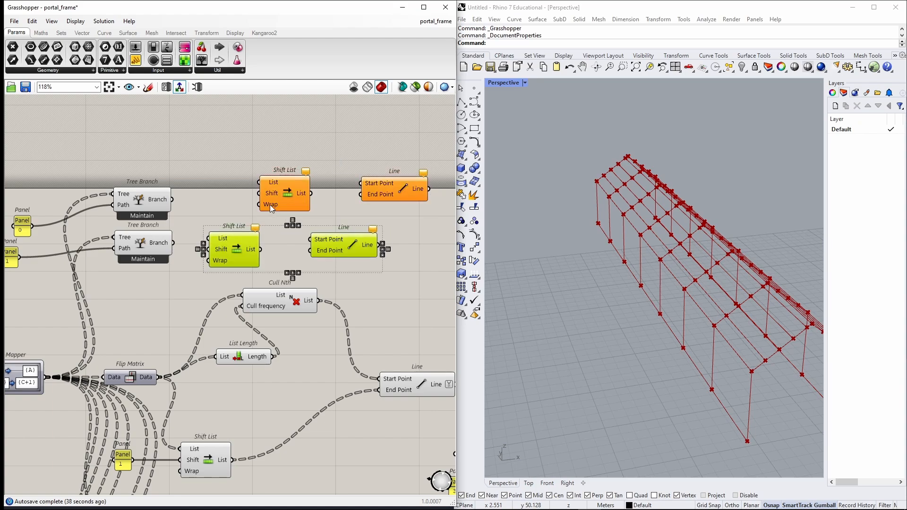
Set a Boolean value on the lower Shift List's Wrap input.
right_click(270, 204)
left_click(385, 301)
right_click(224, 258)
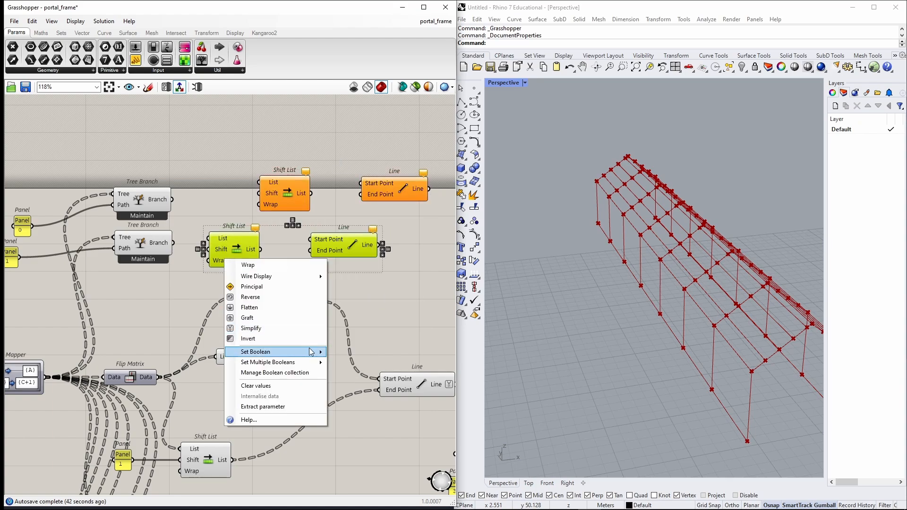
mouse_move(303, 351)
left_click(349, 352)
Wire each upper Tree Branch output into the List input of its neighbouring Shift List.
left_click_drag(294, 205, 261, 193)
left_click_drag(173, 200, 228, 176)
left_click_drag(173, 242, 209, 239)
Create a panel with value 1 and connect it to the Shift List's Shift input.
double_click(176, 129)
type("1")
key("Return")
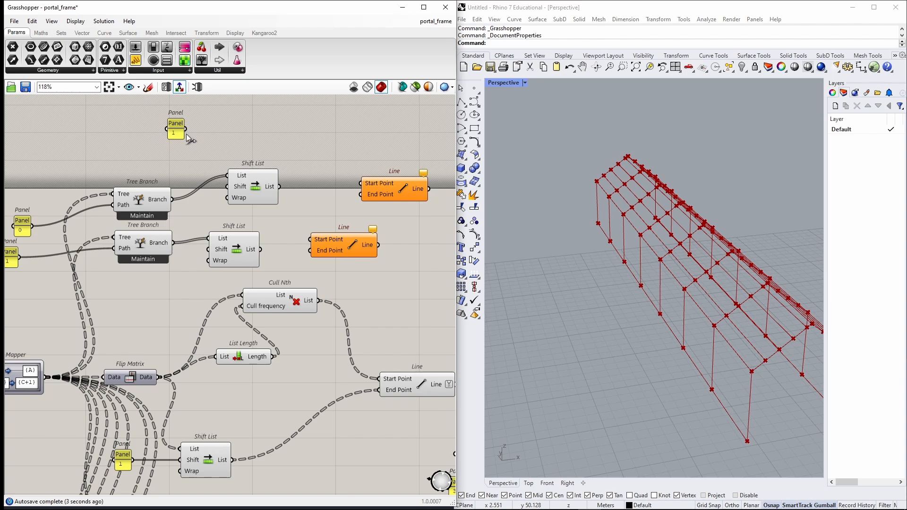
left_click_drag(185, 129, 208, 249)
Wire the upper Shift List output and the lower Tree Branch output into the upper Line's points.
left_click_drag(251, 193, 253, 163)
left_click_drag(247, 257, 239, 268)
left_click_drag(384, 188, 340, 195)
left_click(259, 175)
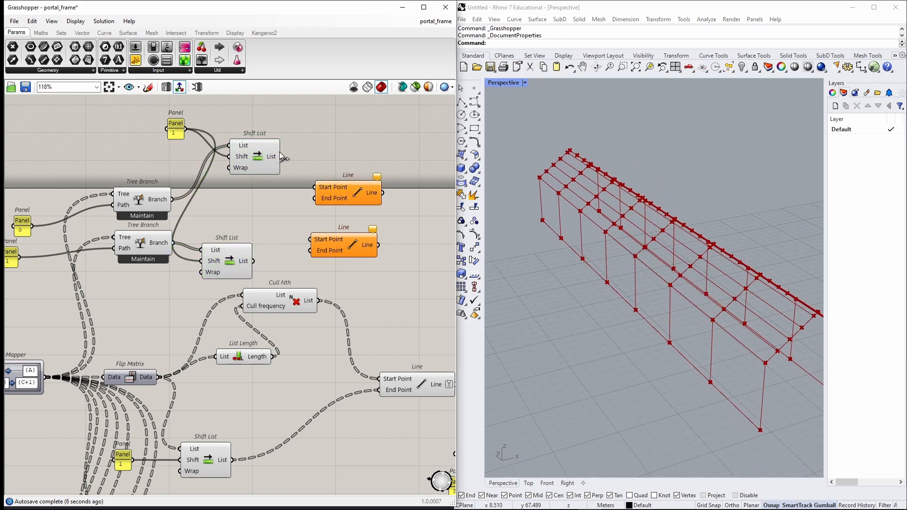
left_click_drag(254, 169, 315, 187)
left_click(152, 242)
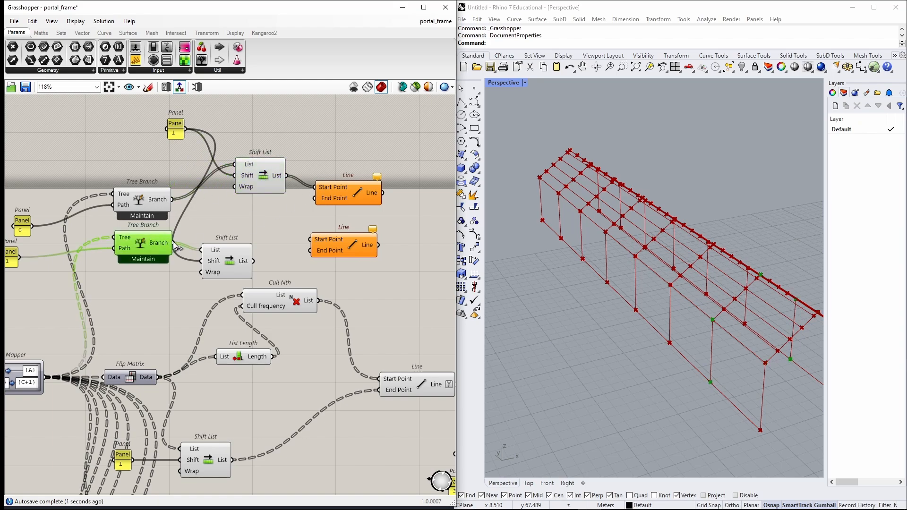
left_click_drag(179, 240, 315, 198)
Wire the lower Shift List output and the upper Tree Branch output into the lower Line's points.
left_click_drag(330, 246, 334, 250)
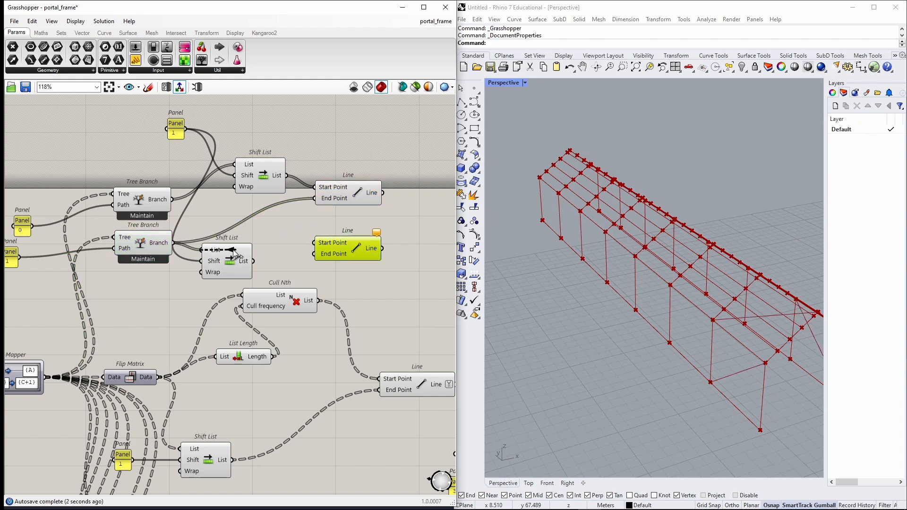
left_click_drag(253, 261, 310, 256)
left_click(164, 202)
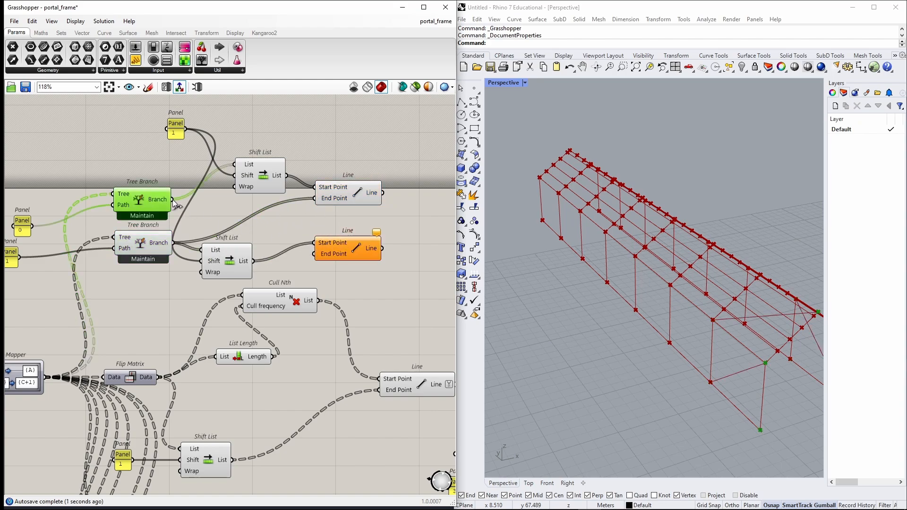
left_click_drag(172, 200, 314, 254)
right_click_drag(721, 340, 621, 293, "shift")
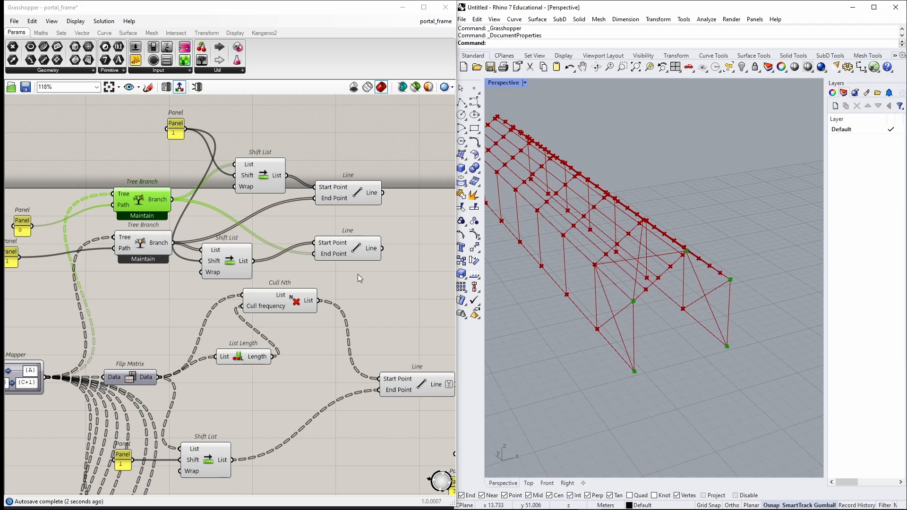
Copy both Shift List and Line pairs, paste them beside the lower Tree Branches, and wire both Tree Branch outputs in.
left_click_drag(360, 276, 219, 187)
left_click(279, 215)
scroll(276, 213, "down", 5)
scroll(267, 302, "up", 6)
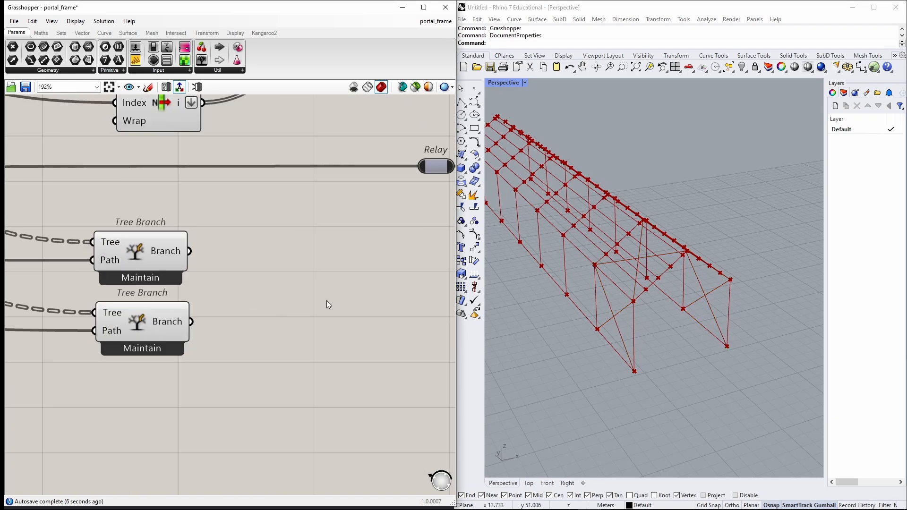
key("ctrl+v")
left_click_drag(305, 271, 448, 284)
left_click(265, 302)
left_click_drag(189, 251, 268, 231)
left_click_drag(191, 322, 242, 347)
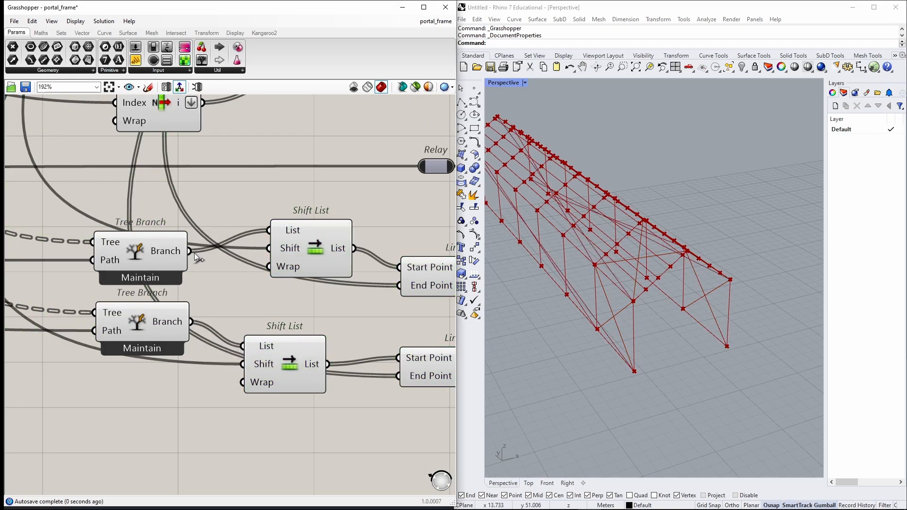
Wire the upper Tree Branch into the lower Line's end point and the lower Tree Branch into the upper Line's end point.
left_click_drag(190, 251, 399, 376)
left_click_drag(191, 322, 397, 286)
right_click_drag(397, 286, 354, 279)
scroll(584, 270, "down", 4)
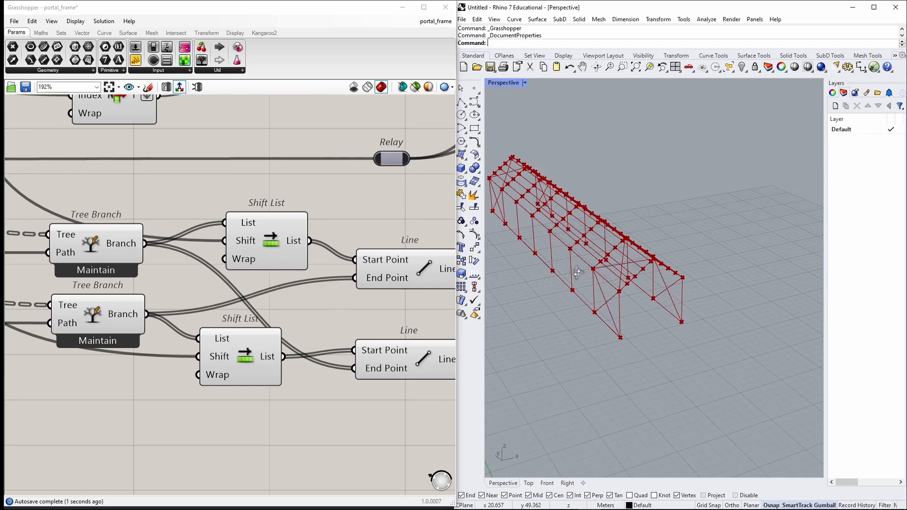
right_click_drag(573, 272, 659, 294, "shift")
right_click_drag(416, 330, 355, 312)
left_click_drag(433, 413, 201, 218)
left_click(337, 209)
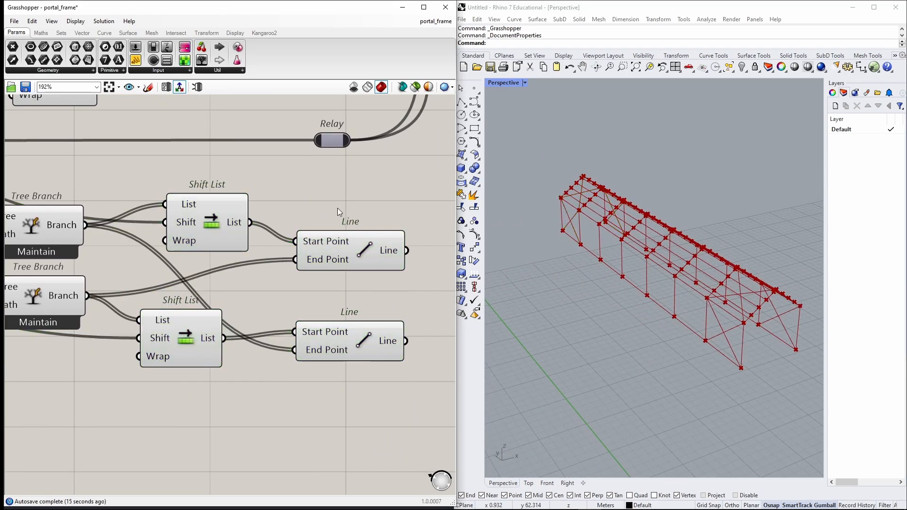
Attach a panel to the upper Line's output to inspect its list of lines.
scroll(337, 209, "down", 2)
right_click_drag(333, 223, 211, 235)
double_click(311, 240)
type("//")
key("Return")
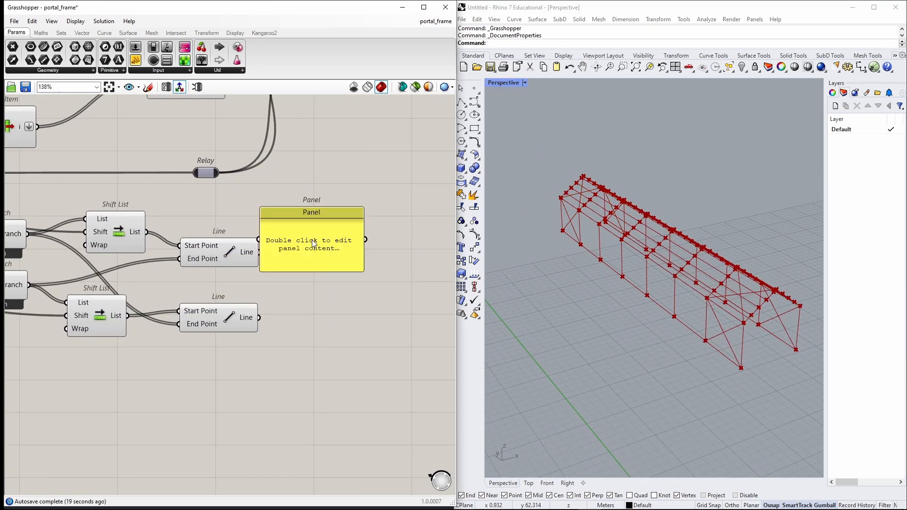
left_click_drag(313, 241, 383, 234)
left_click_drag(259, 252, 330, 243)
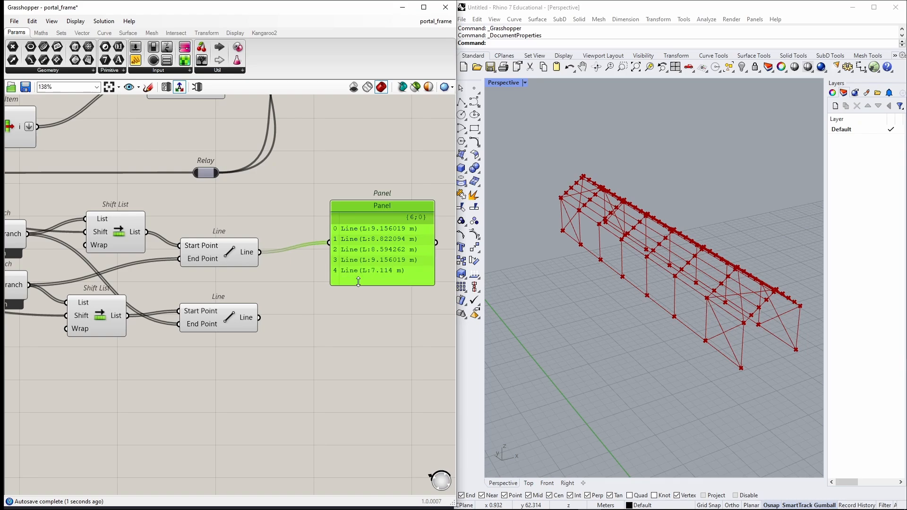
right_click_drag(584, 257, 623, 264)
left_click(239, 258)
scroll(525, 251, "up", 2)
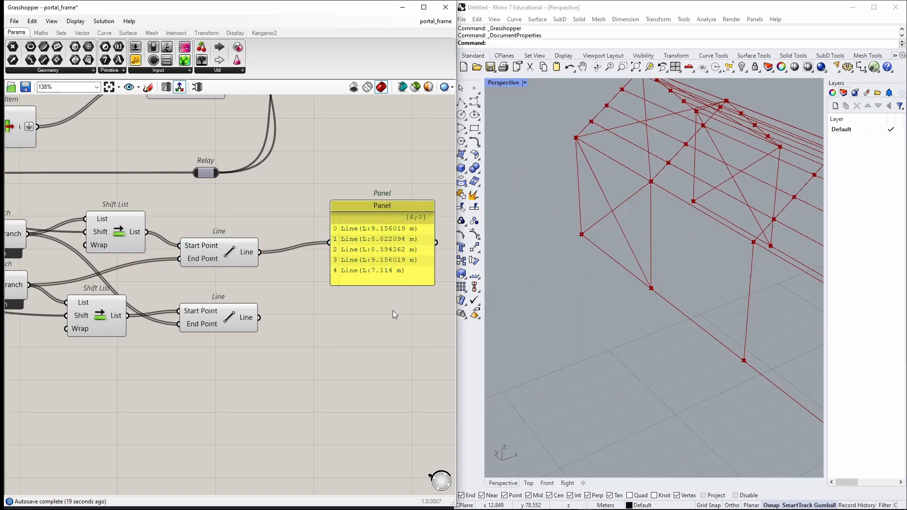
Delete the inspection panel and add a Cull Nth and a List Length component.
left_click(379, 222)
key("Delete")
double_click(378, 217)
type("cull n")
key("Return")
double_click(341, 287)
type("list l")
key("Return")
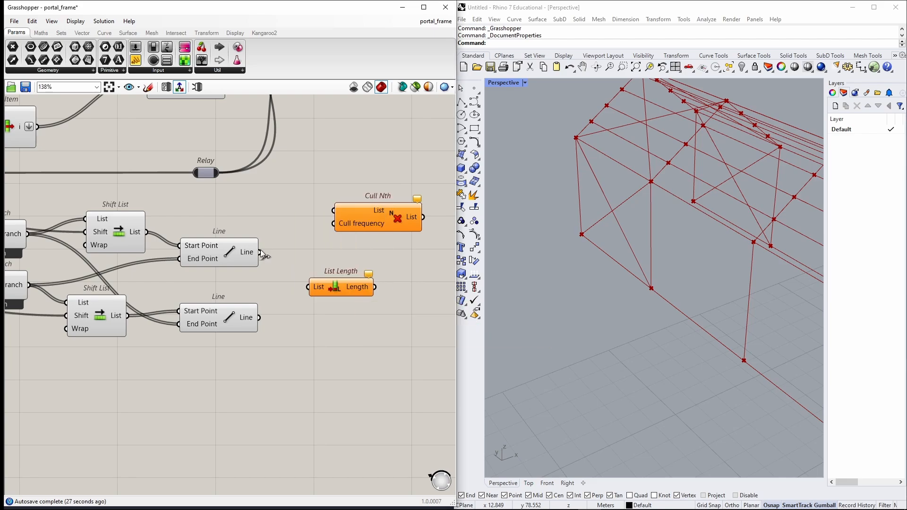
Feed the upper Line's output into List Length and Cull Nth, using the list length as the cull frequency.
left_click_drag(260, 251, 308, 286)
left_click_drag(375, 287, 334, 224)
left_click_drag(259, 252, 334, 210)
left_click(400, 213)
right_click_drag(591, 246, 543, 255)
left_click_drag(396, 218, 449, 235)
left_click_drag(340, 289, 336, 262)
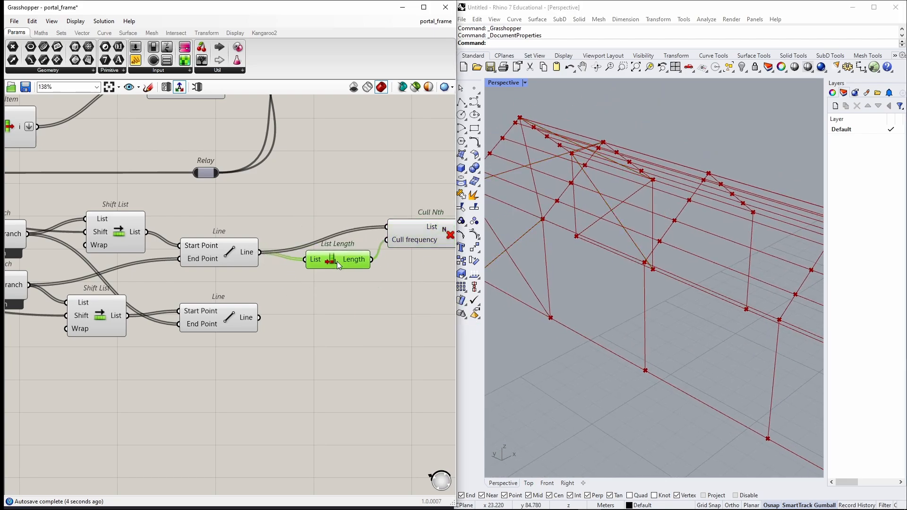
Paste a copy of the List Length and Cull Nth pair and wire the lower Line's output into it.
left_click_drag(425, 286, 324, 191)
left_click(324, 190)
key("ctrl+v")
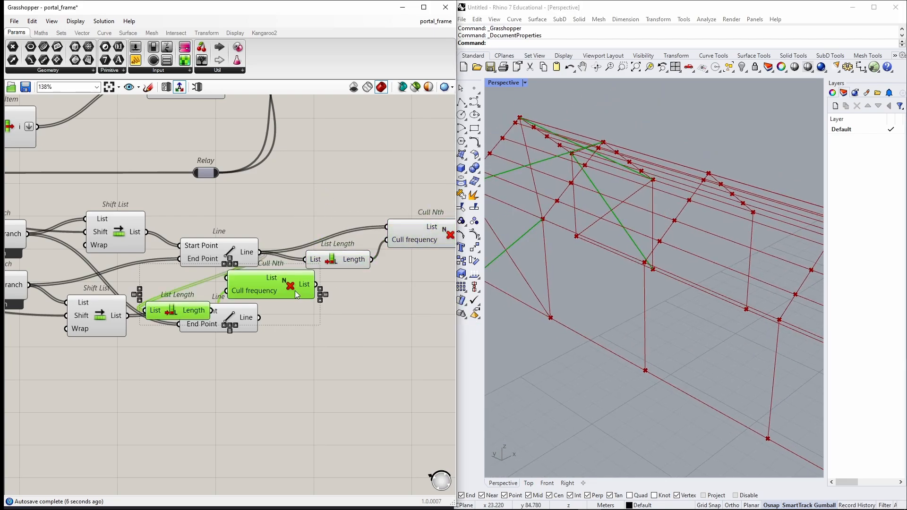
left_click_drag(274, 283, 454, 304)
left_click_drag(258, 318, 322, 332)
left_click_drag(259, 318, 413, 300)
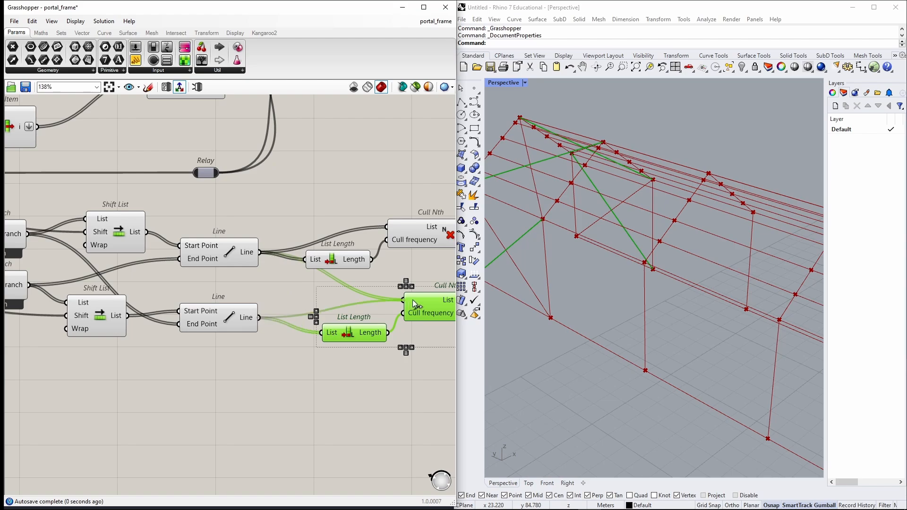
Paste List Length and Cull Nth pairs for the second pair of Line components and wire both Line outputs into them.
scroll(330, 302, "down", 4)
scroll(299, 232, "up", 5)
key("ctrl+v")
left_click_drag(274, 283, 387, 208)
left_click_drag(172, 226, 245, 238)
left_click_drag(172, 226, 343, 202)
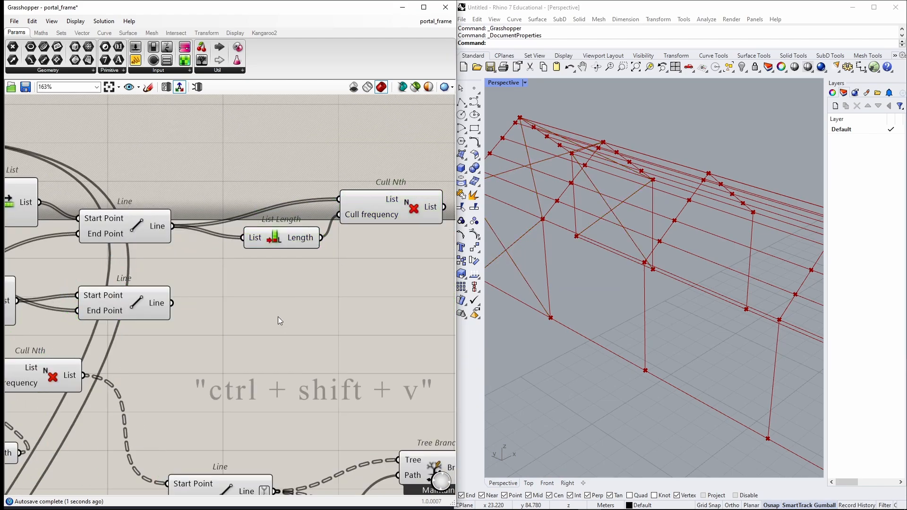
key("ctrl+shift+v")
left_click_drag(250, 284, 345, 289)
left_click(291, 275)
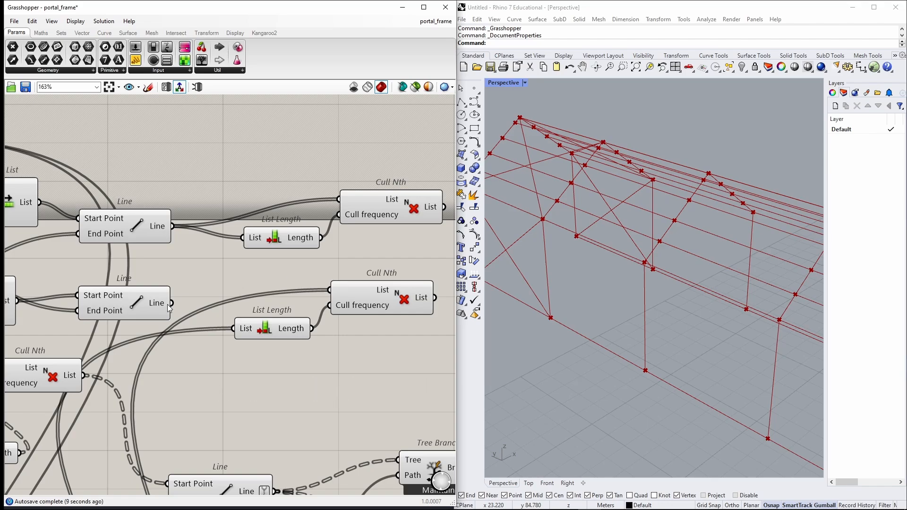
left_click_drag(172, 303, 330, 291)
Delete the duplicate List Length and Cull Nth pair.
scroll(321, 256, "down", 5)
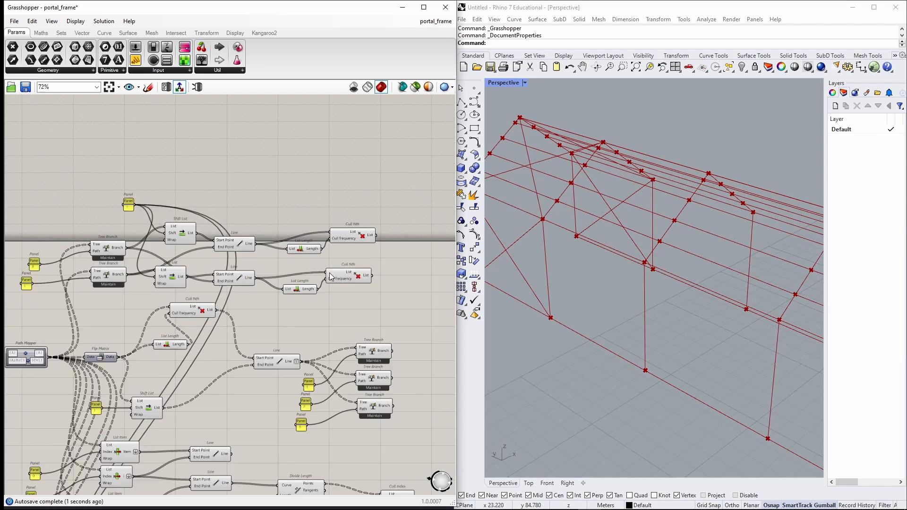
scroll(321, 447, "up", 1)
right_click_drag(322, 448, 296, 179)
scroll(322, 410, "up", 5)
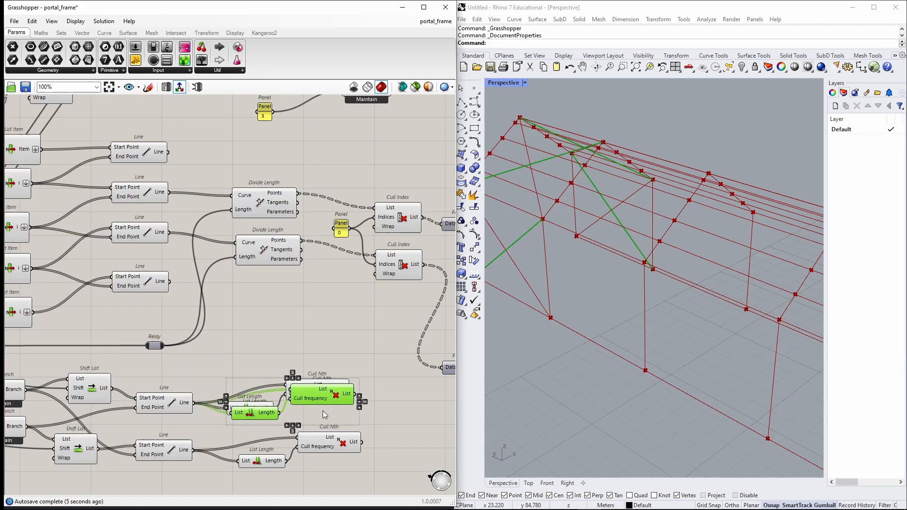
key("Delete")
Add a Merge component beside the culled line outputs.
scroll(319, 409, "down", 9)
scroll(286, 227, "up", 4)
scroll(286, 227, "up", 2)
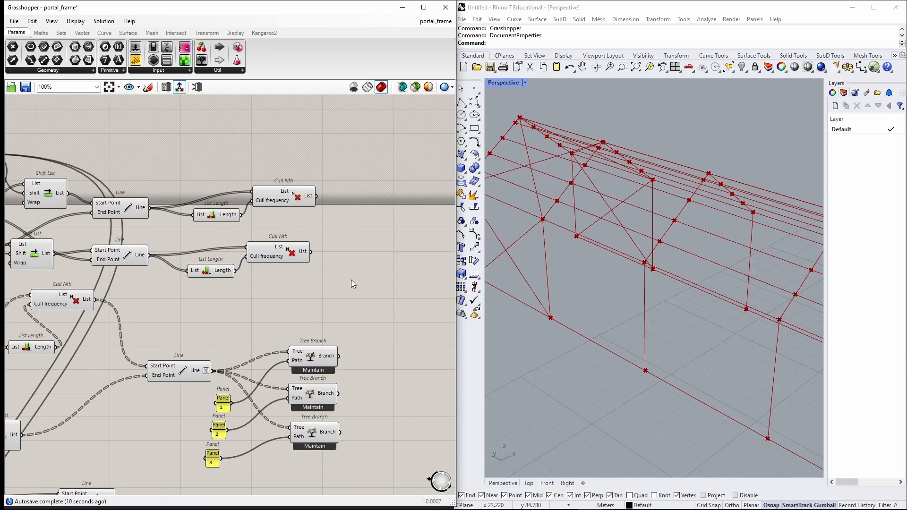
double_click(359, 224)
type("merge")
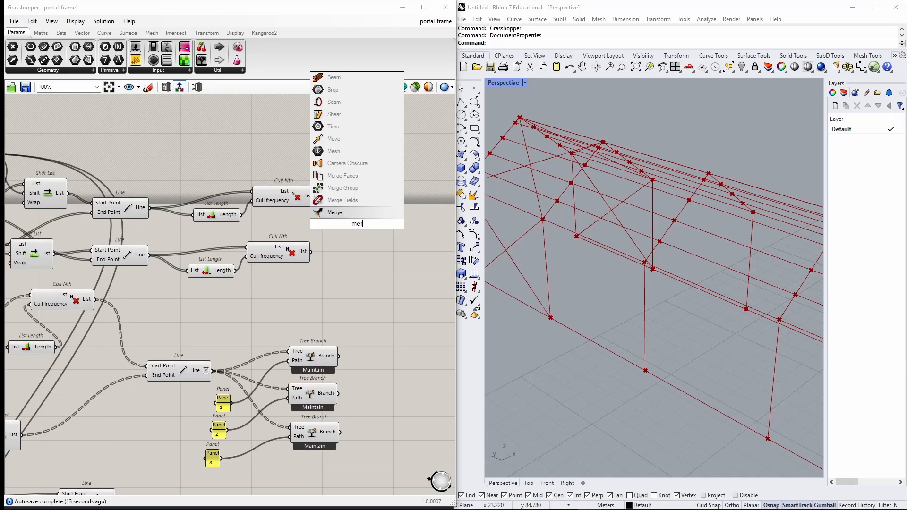
key("Return")
scroll(303, 284, "down", 3)
right_click_drag(292, 331, 243, 133)
scroll(276, 354, "up", 3)
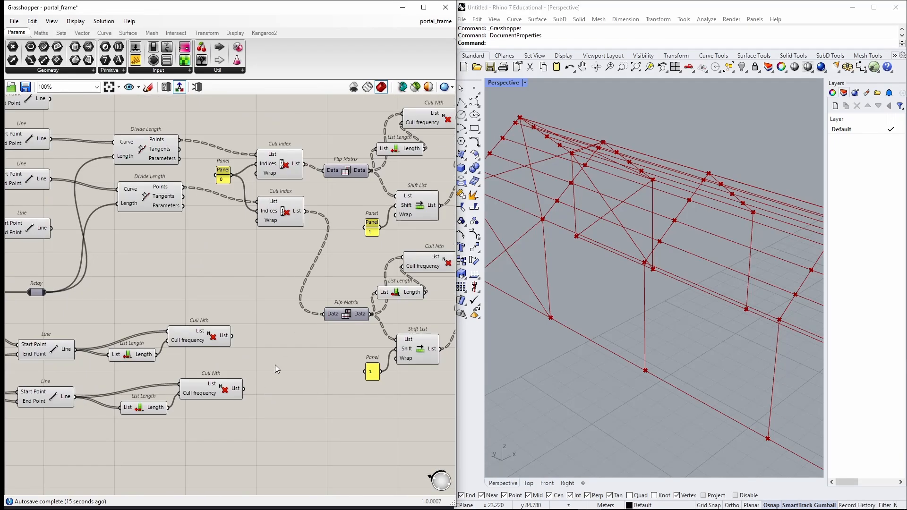
double_click(274, 357)
type("merge")
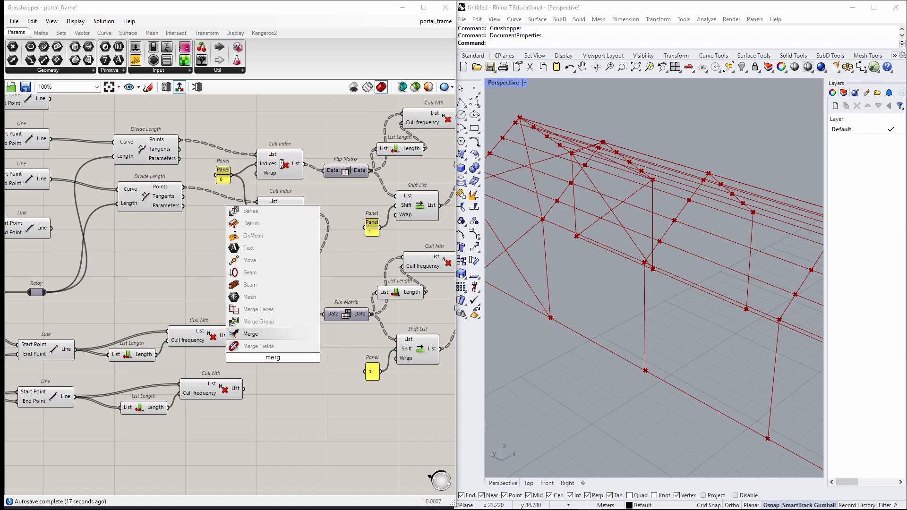
key("Return")
scroll(228, 316, "up", 3)
left_click_drag(229, 314, 250, 340)
scroll(256, 367, "up", 4)
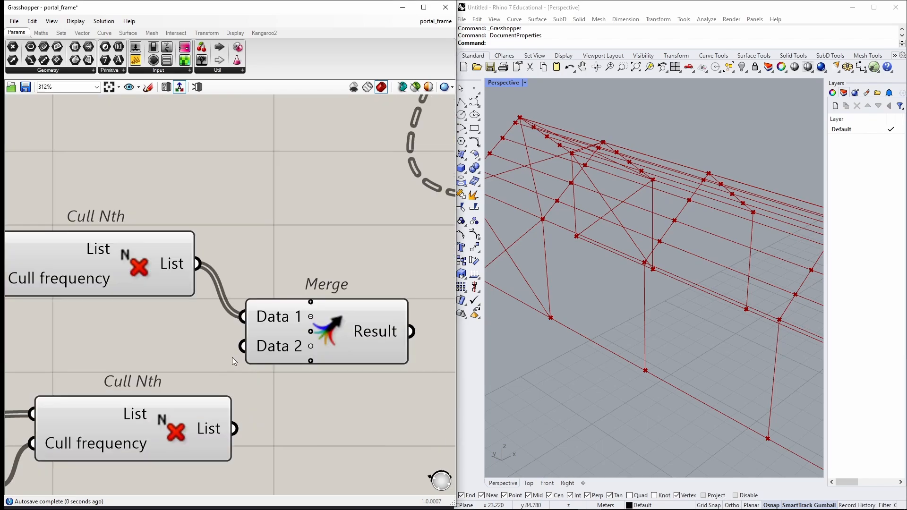
Wire the two Cull Nth outputs into the Merge component's D1 and D2 inputs.
left_click_drag(233, 428, 246, 348)
left_click(309, 360)
scroll(343, 364, "down", 3)
right_click_drag(342, 365, 257, 348)
left_click_drag(278, 321, 284, 420)
scroll(285, 418, "down", 4)
right_click_drag(243, 343, 249, 472)
scroll(251, 256, "up", 3)
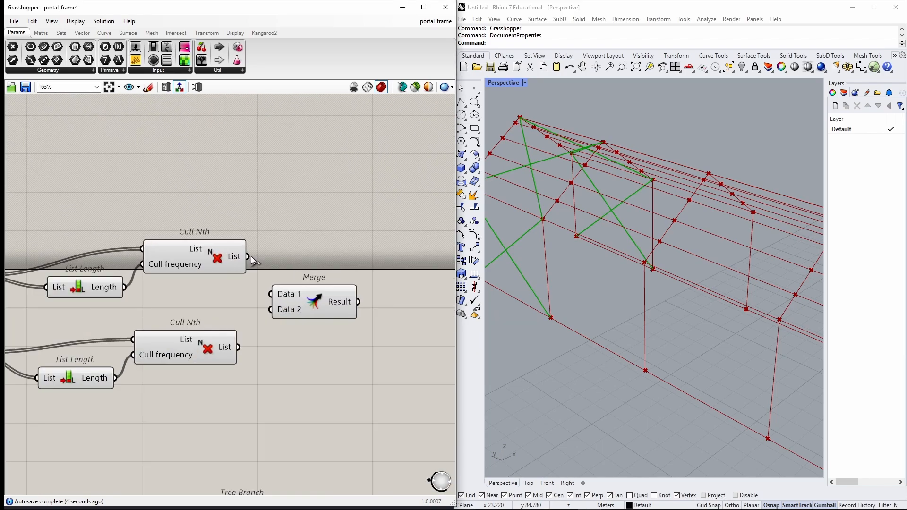
left_click_drag(250, 257, 270, 294)
left_click_drag(241, 350, 272, 310)
left_click_drag(321, 308, 325, 353)
scroll(310, 367, "up", 5)
left_click(306, 362)
scroll(311, 365, "down", 5)
Add a Line parameter and connect the Merge result to it.
scroll(571, 331, "down", 4)
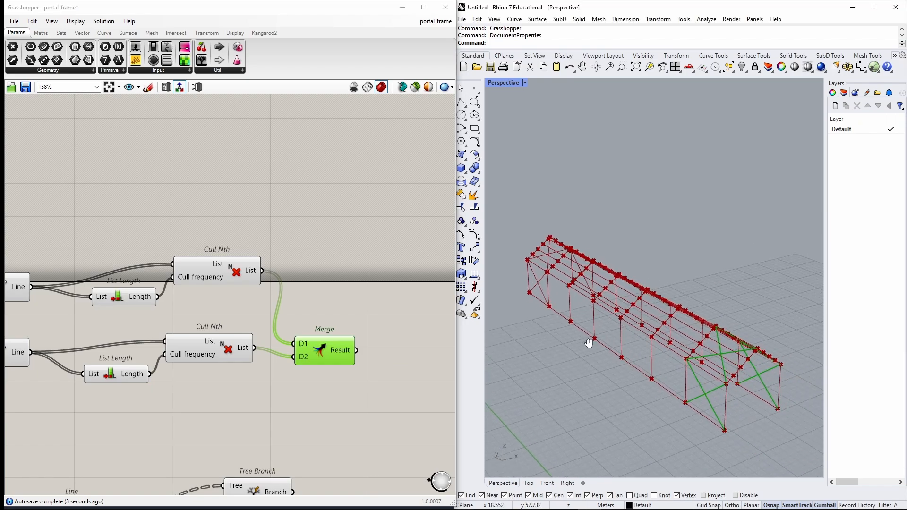
scroll(334, 276, "down", 3)
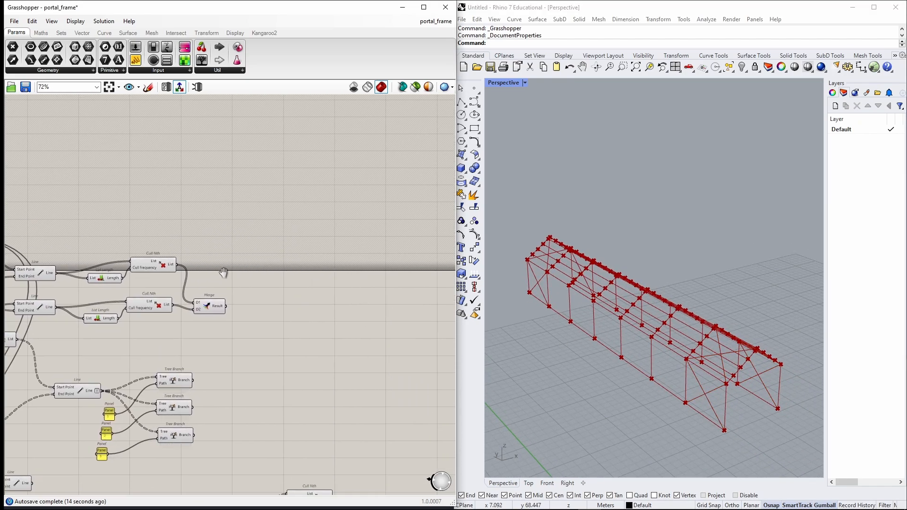
double_click(274, 296)
type("line")
key("Return")
scroll(272, 297, "up", 3)
left_click_drag(281, 298, 243, 446, "alt")
right_click_drag(243, 444, 294, 237)
left_click_drag(294, 238, 299, 305, "alt")
left_click_drag(302, 311, 277, 281, "alt")
Copy and paste several more Line parameters beside the frame's Line components.
scroll(297, 359, "down", 3)
key("ctrl+c")
right_click_drag(371, 449, 341, 293)
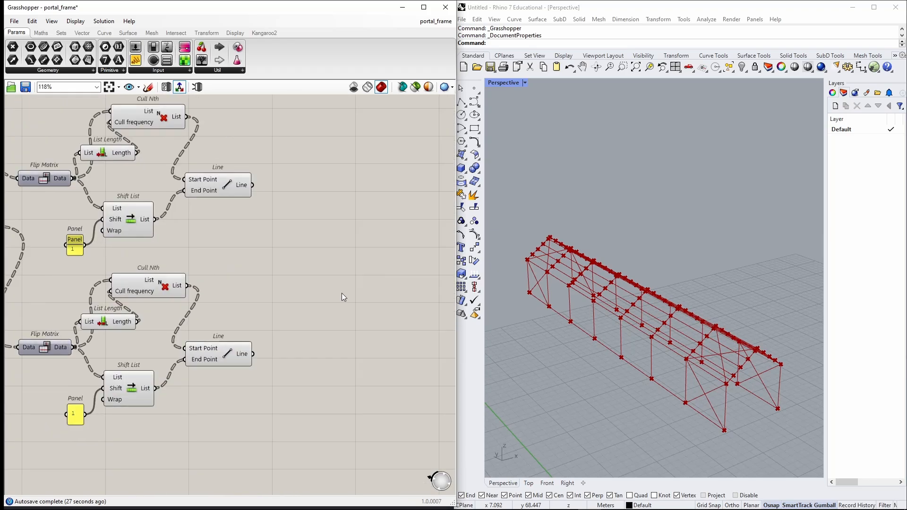
key("ctrl+v")
left_click_drag(234, 297, 349, 266)
left_click_drag(347, 312, 113, 463)
scroll(267, 361, "down", 3)
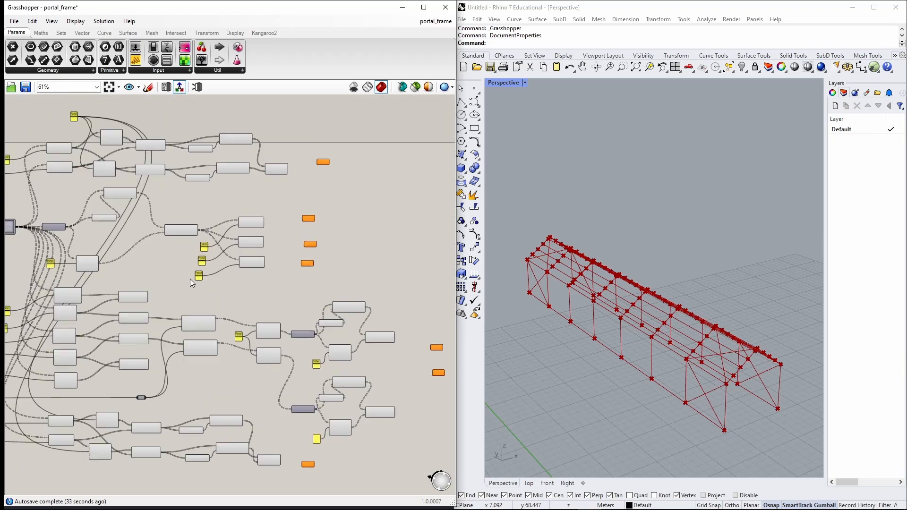
scroll(203, 160, "up", 5)
right_click(203, 161)
key("Escape")
left_click_drag(250, 320, 269, 350, "alt")
right_click_drag(46, 333, 129, 293)
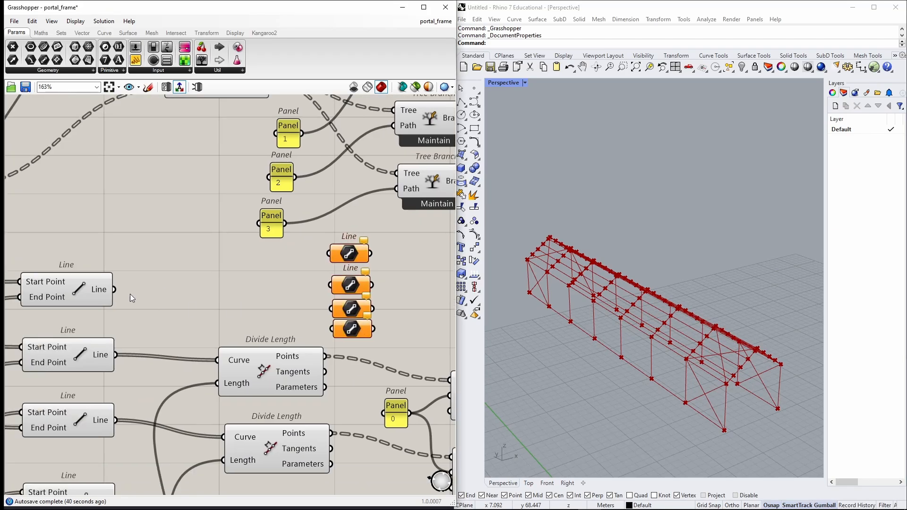
Connect the frame's Line component outputs into the pasted Line parameters.
left_click_drag(118, 274, 335, 238)
left_click_drag(120, 340, 334, 270)
right_click_drag(127, 401, 128, 384)
left_click_drag(127, 384, 336, 276)
left_click_drag(121, 468, 179, 296)
double_click(310, 297)
double_click(312, 276)
left_click_drag(312, 276, 177, 270)
double_click(284, 258)
left_click_drag(285, 260, 298, 296)
scroll(267, 225, "down", 2)
scroll(338, 211, "down", 3)
middle_click(338, 211)
left_click(338, 211)
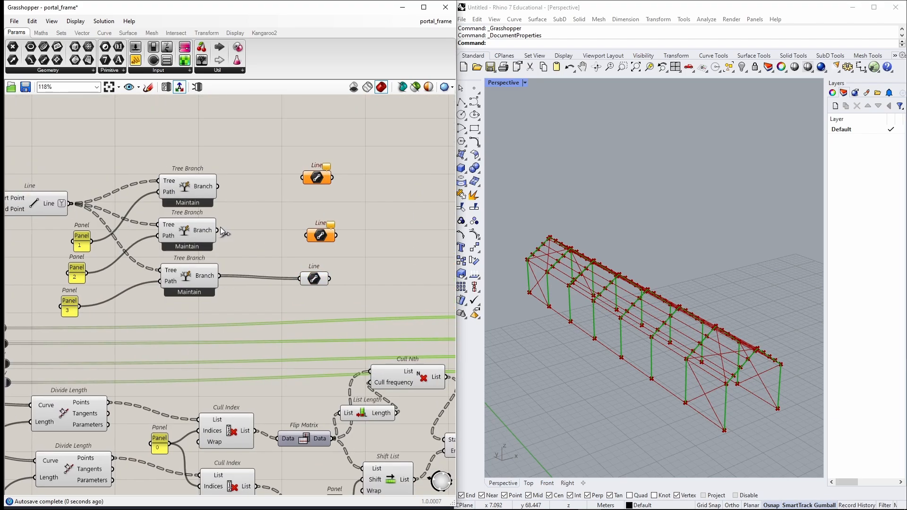
Align all the Line parameters into one column and select them.
scroll(295, 264, "down", 3)
left_click_drag(280, 180, 370, 357)
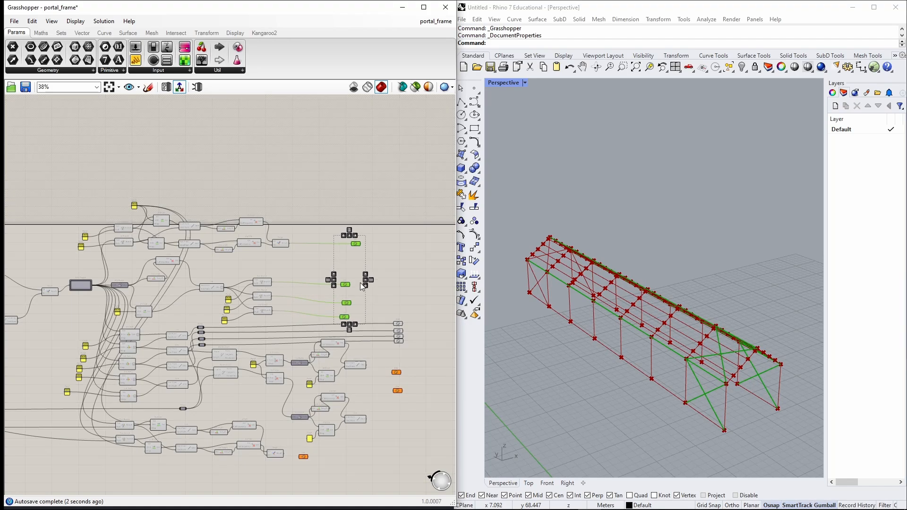
scroll(360, 283, "up", 2)
left_click_drag(347, 175, 427, 195)
left_click_drag(348, 318, 429, 243)
scroll(188, 422, "down", 4)
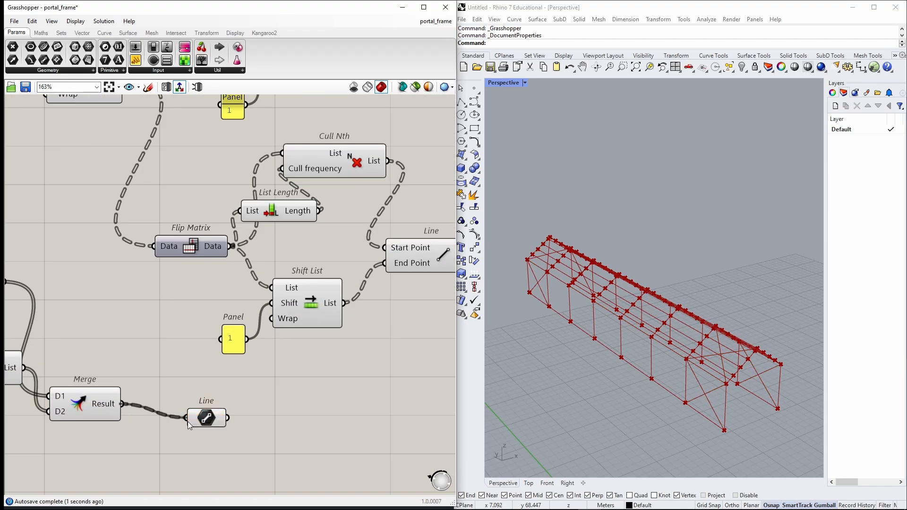
left_click_drag(283, 108, 245, 333)
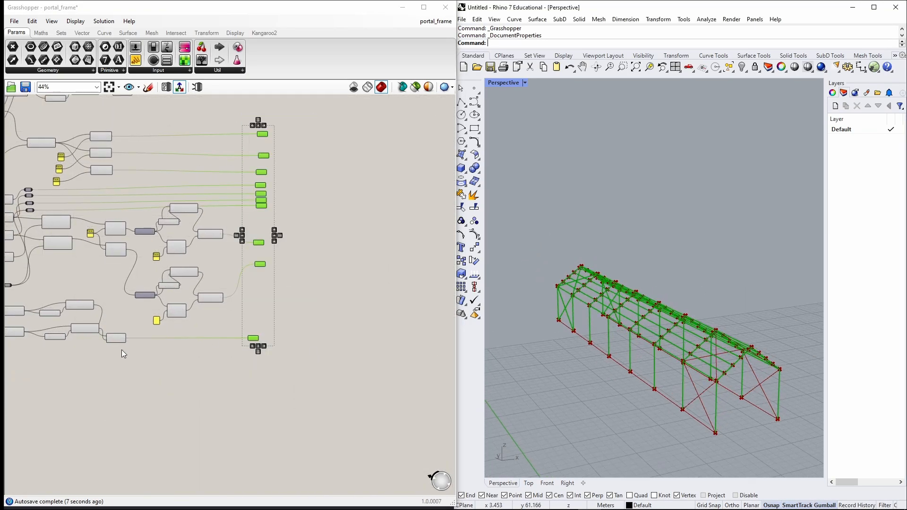
scroll(142, 317, "up", 2)
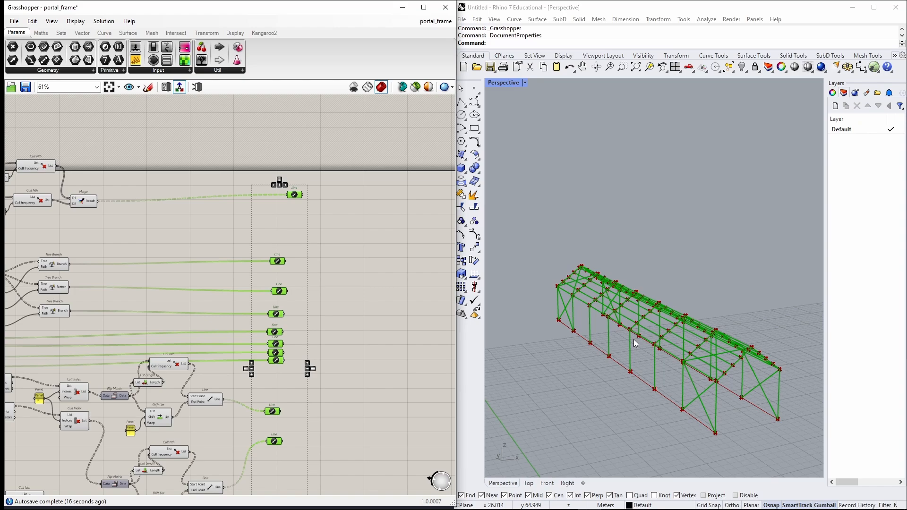
Group the selected Line parameters and name the group OUTPUT.
right_click_drag(342, 292, 376, 239)
key("ctrl+g")
left_click(385, 205)
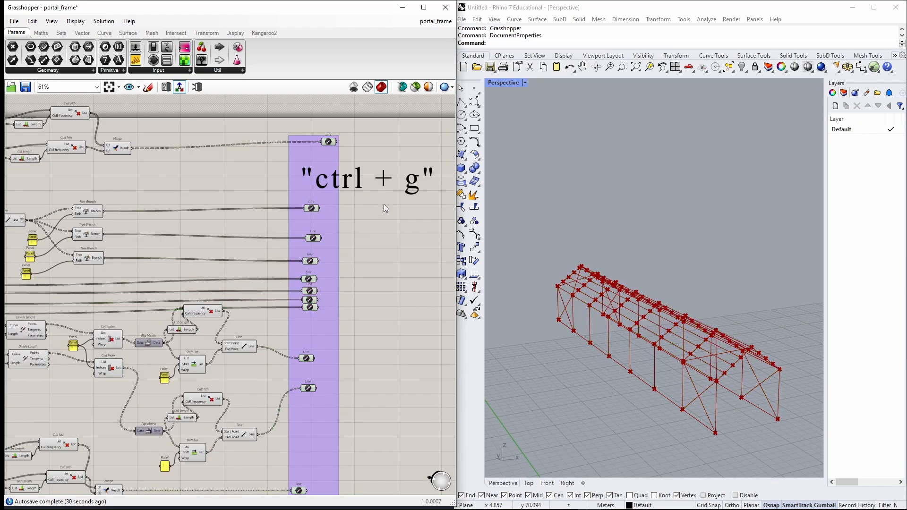
right_click(320, 174)
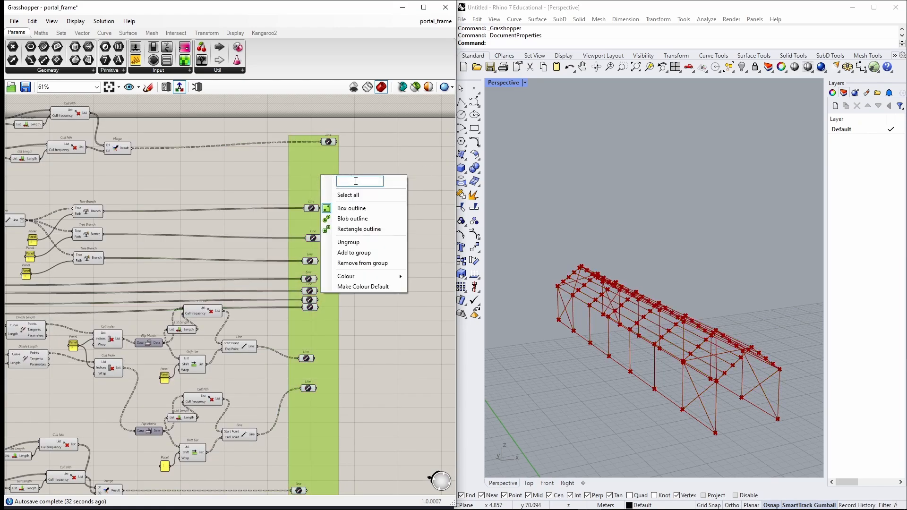
type("OUTPUT")
left_click(379, 151)
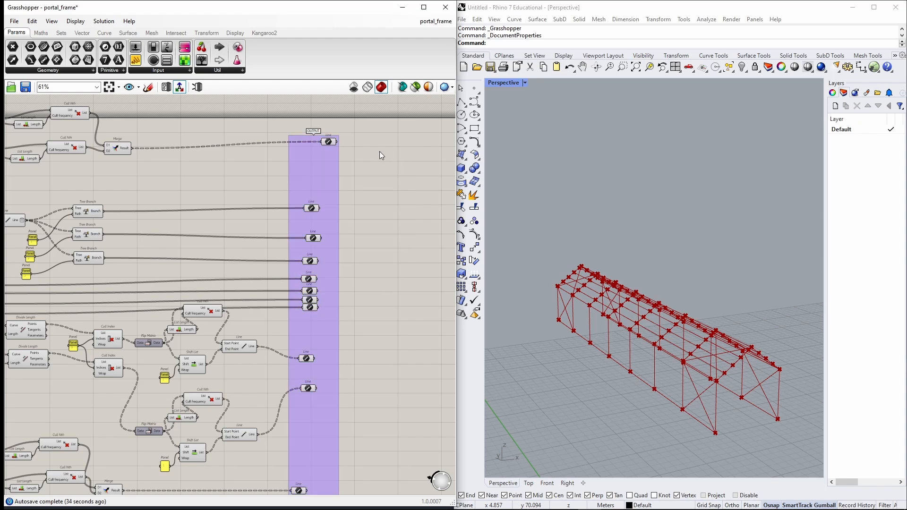
right_click_drag(376, 229, 387, 209)
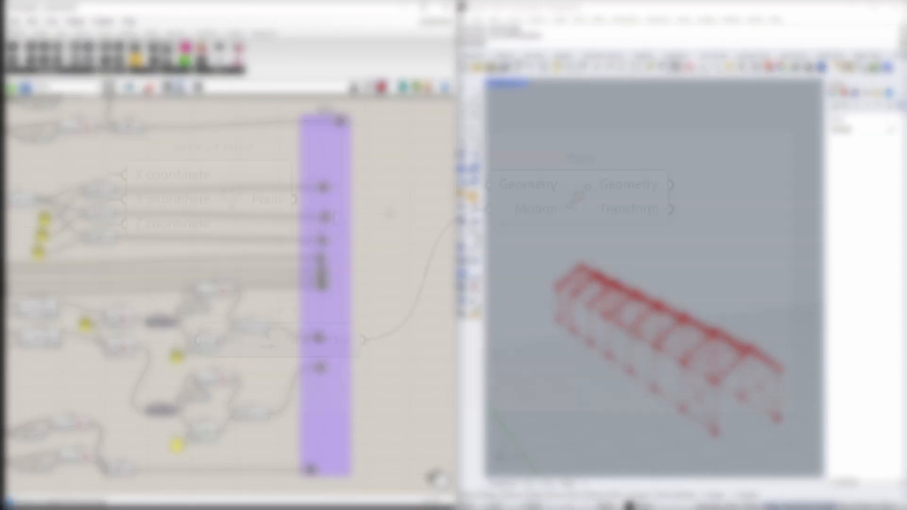
left_click_drag(293, 199, 500, 185)
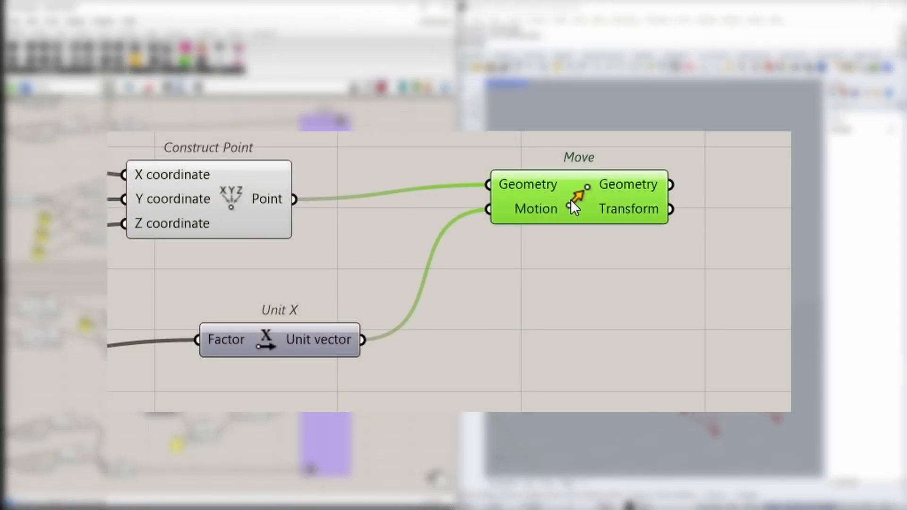
left_click_drag(571, 199, 560, 216)
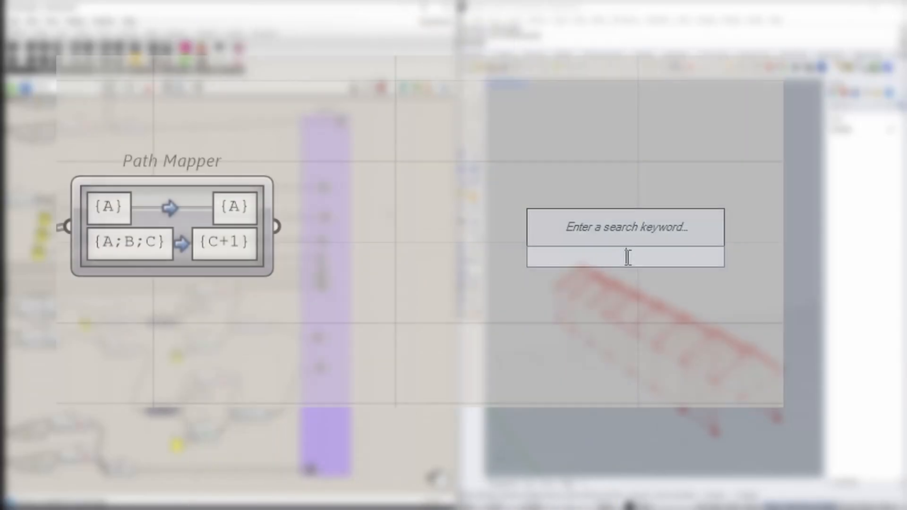
type("fl")
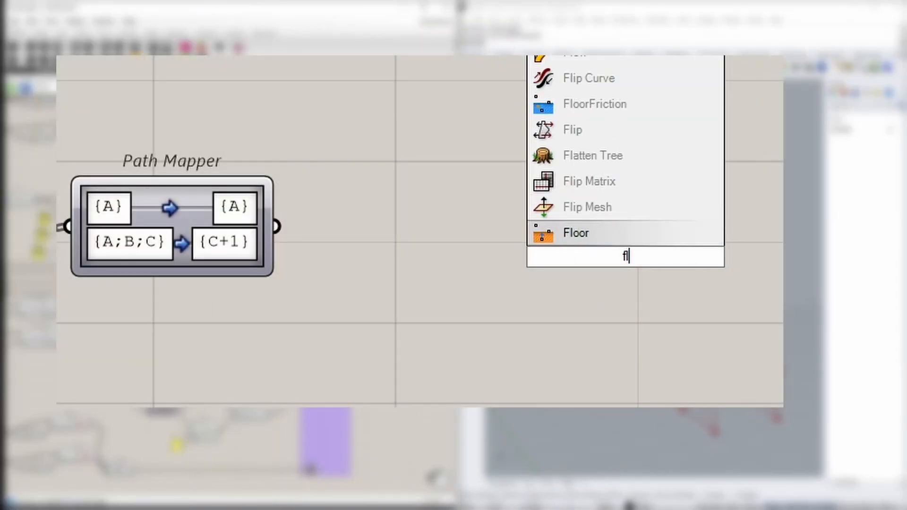
type("ip")
key("Up")
key("Return")
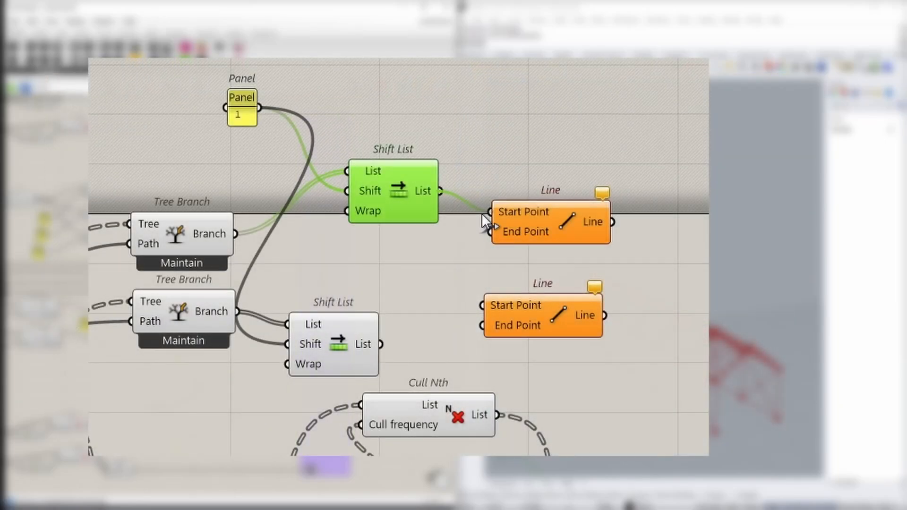
left_click_drag(481, 214, 484, 214)
left_click(195, 301)
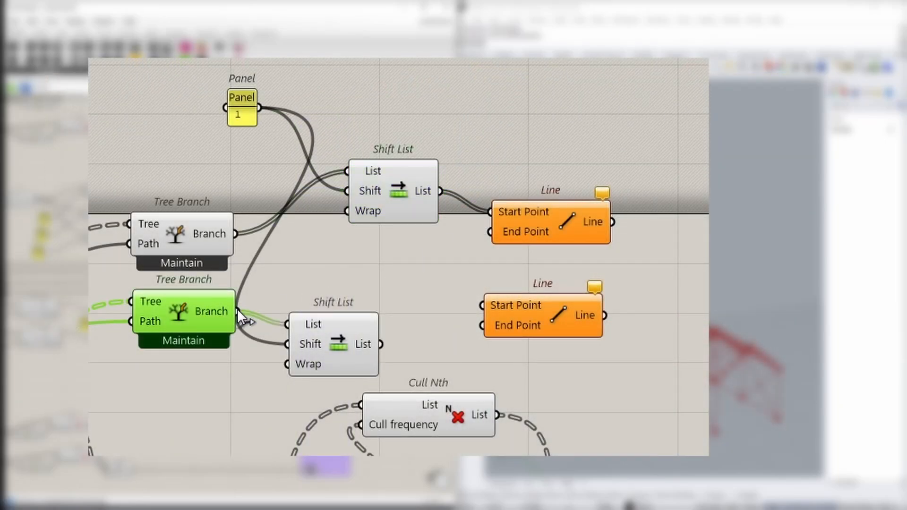